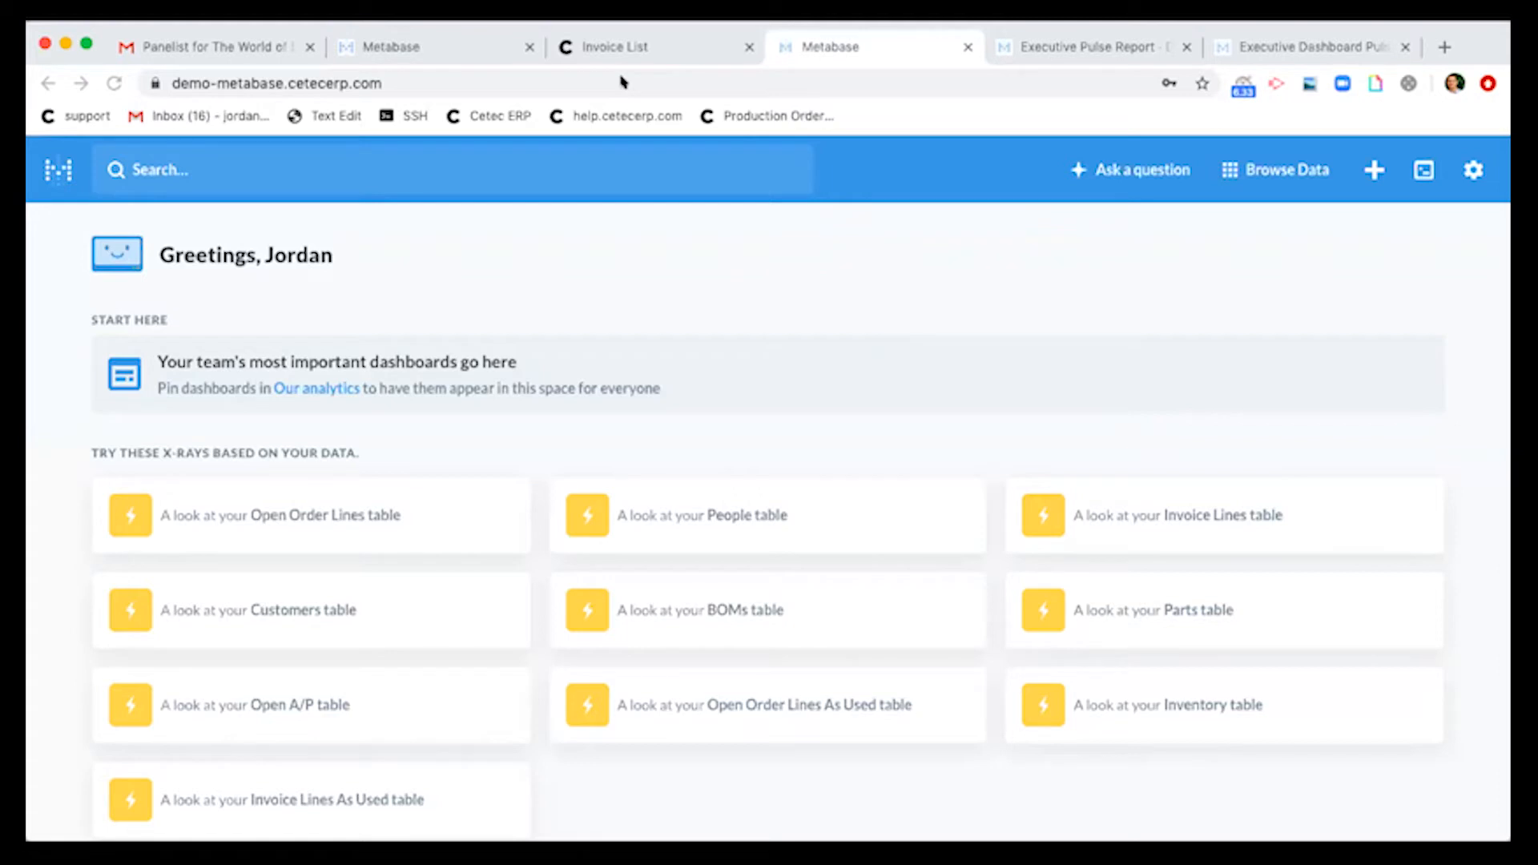
Look over the Metabase website, the Cetec ERP Invoice List and the Metabase demo home page in turn
left_click(459, 40)
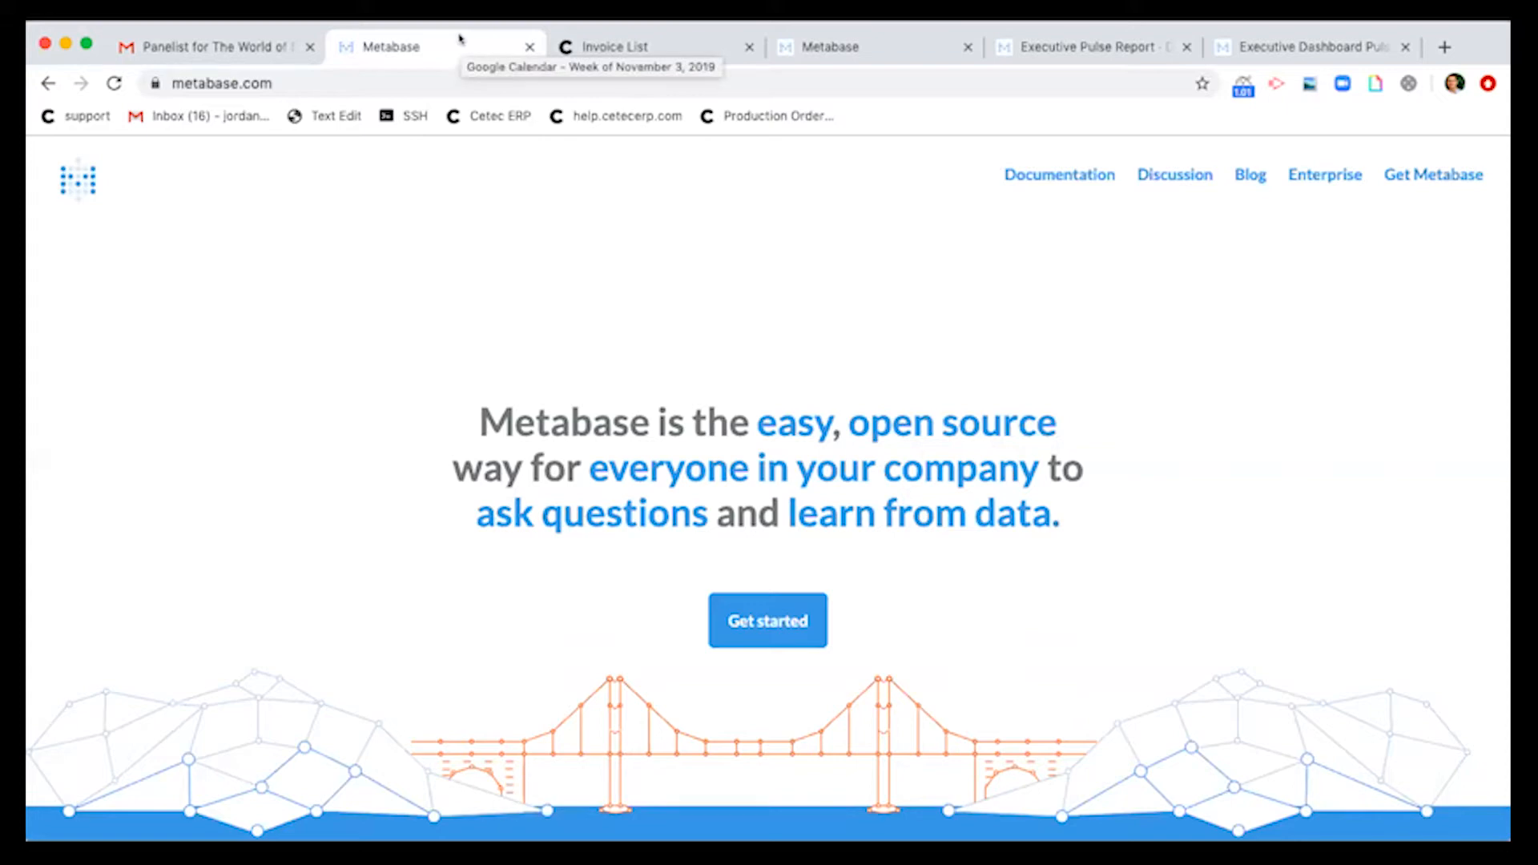
key("ctrl+Tab")
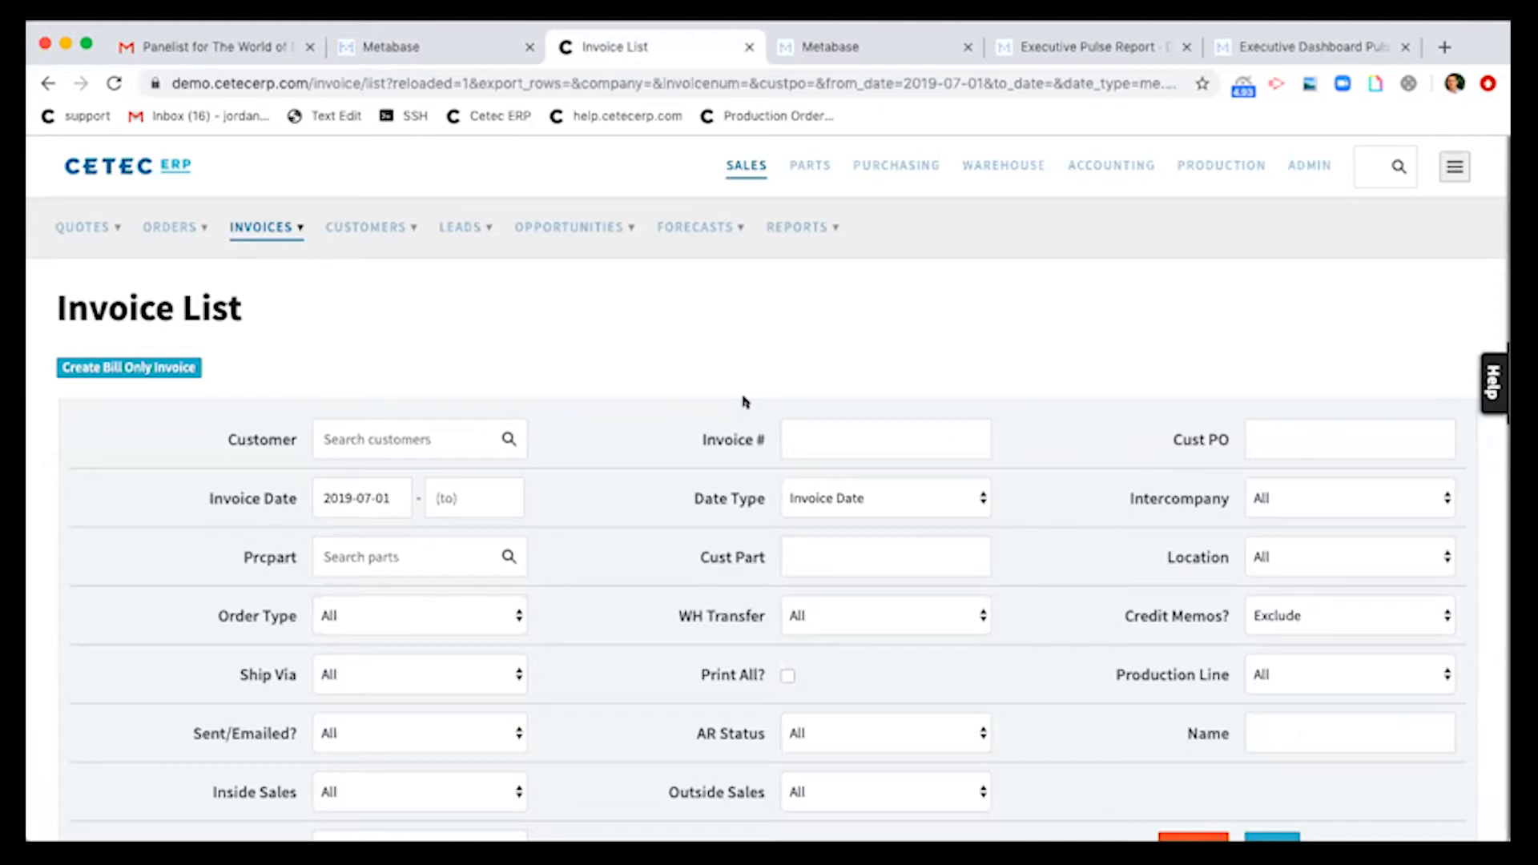
key("ctrl+shift+Tab")
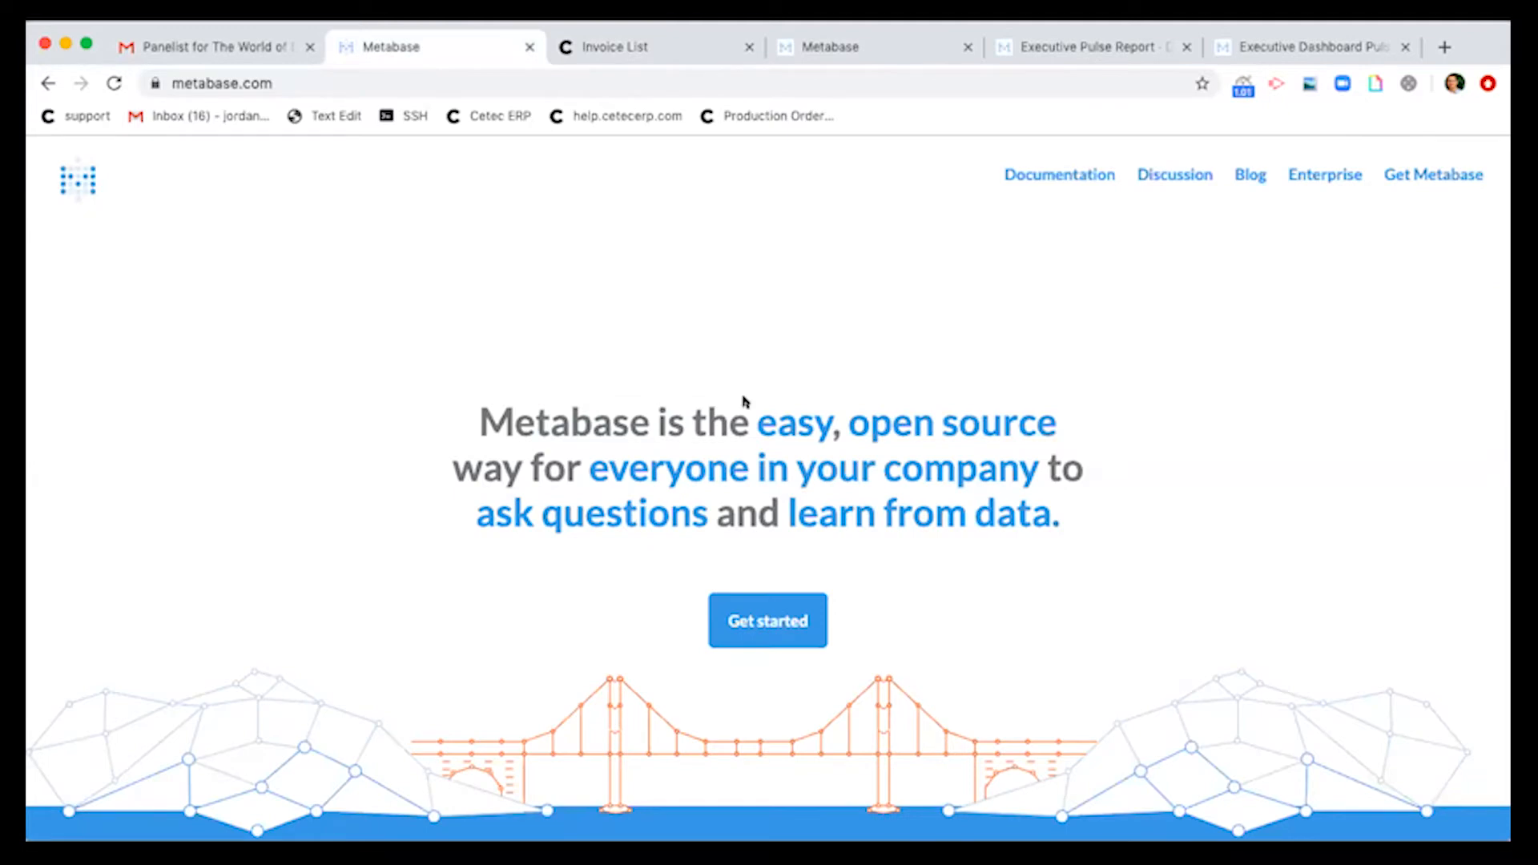
key("ctrl+Tab")
key("ctrl+Tab")
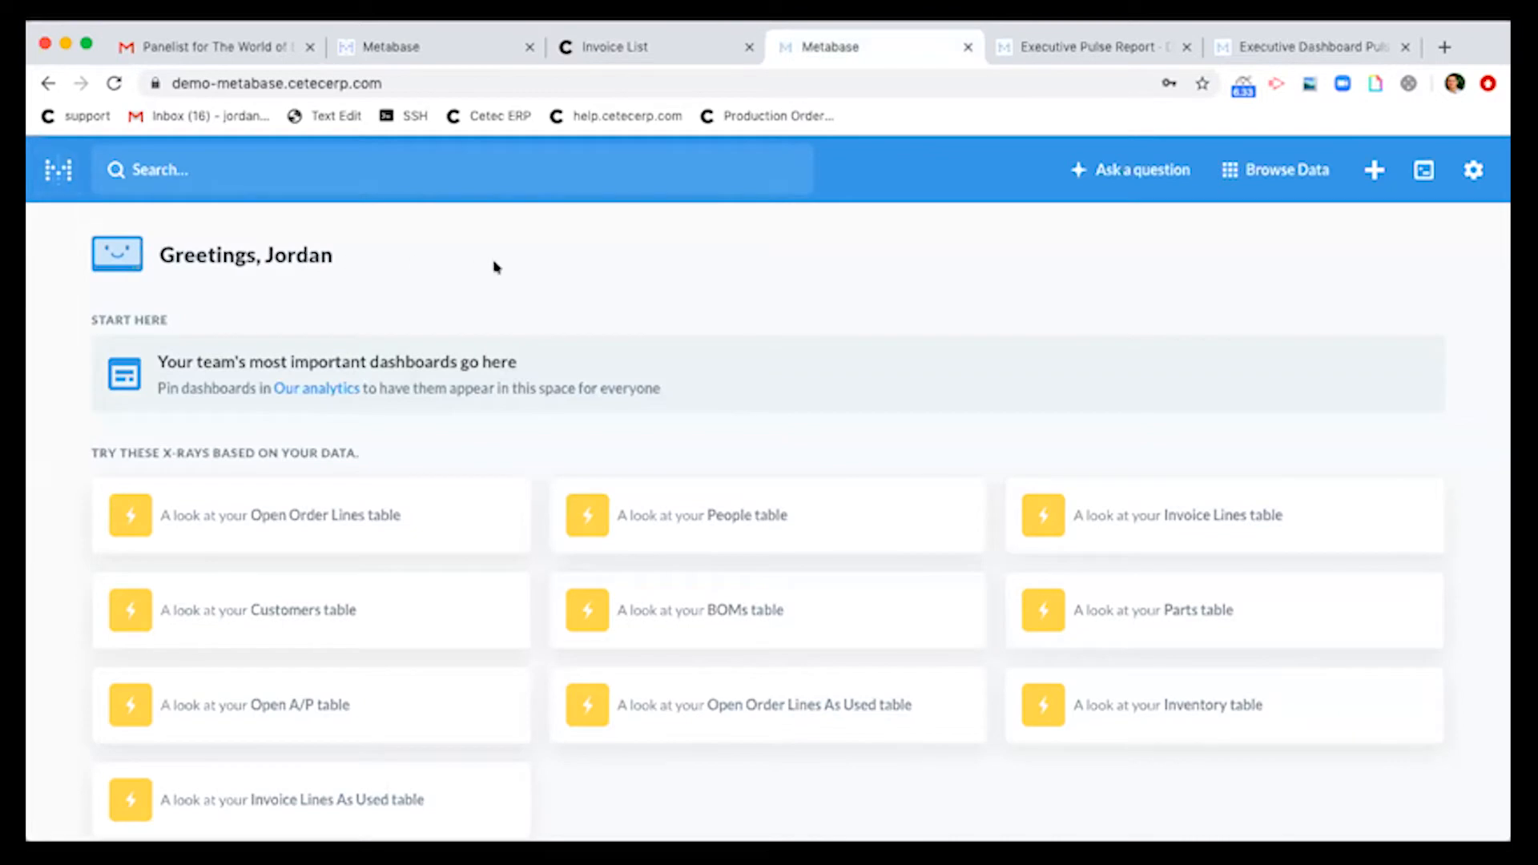
key("ctrl+shift+Tab")
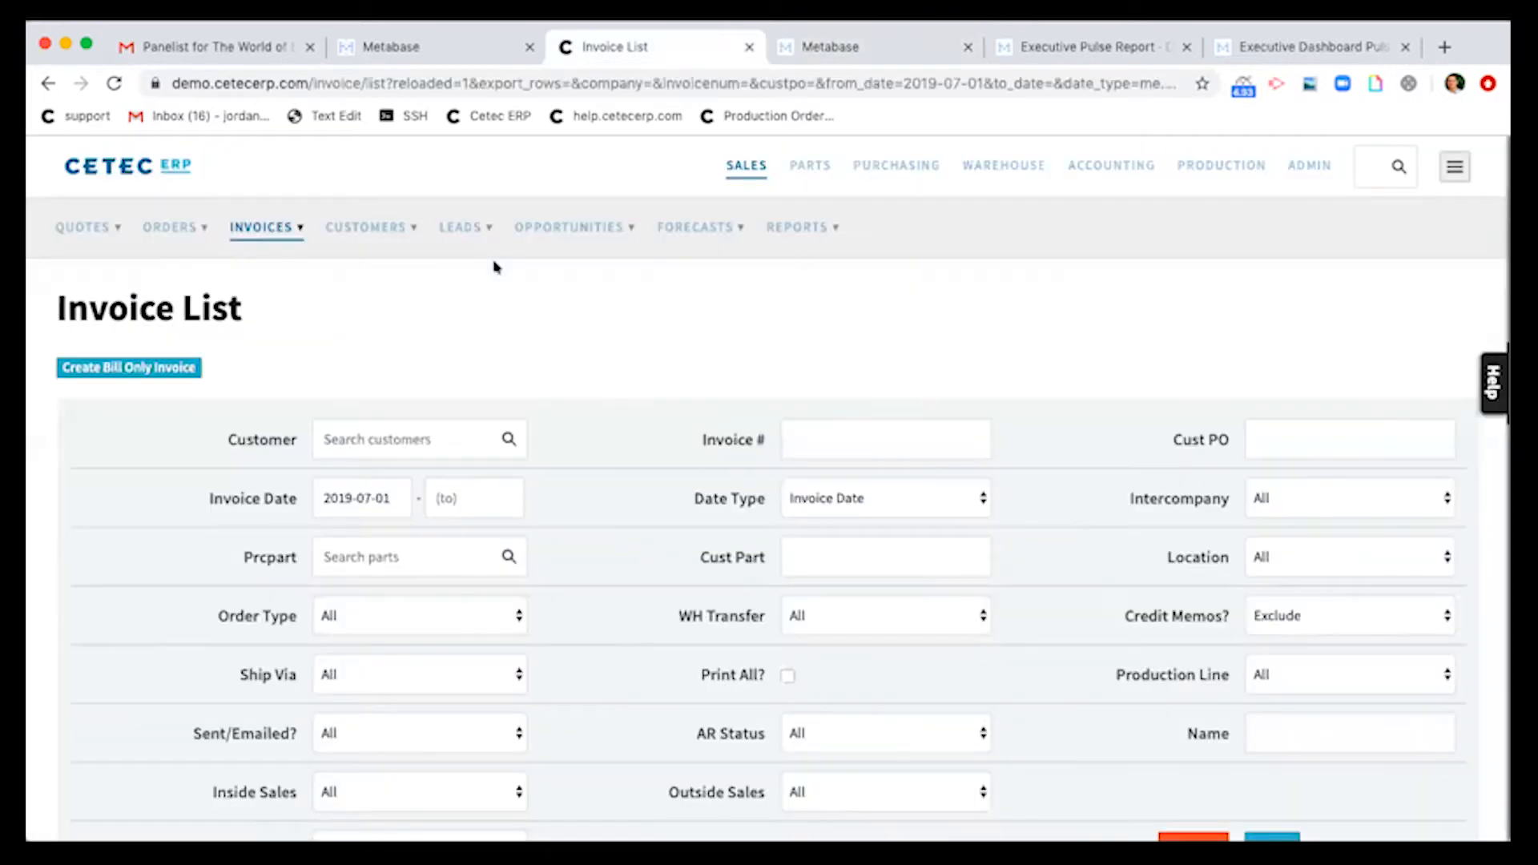
key("ctrl+shift+Tab")
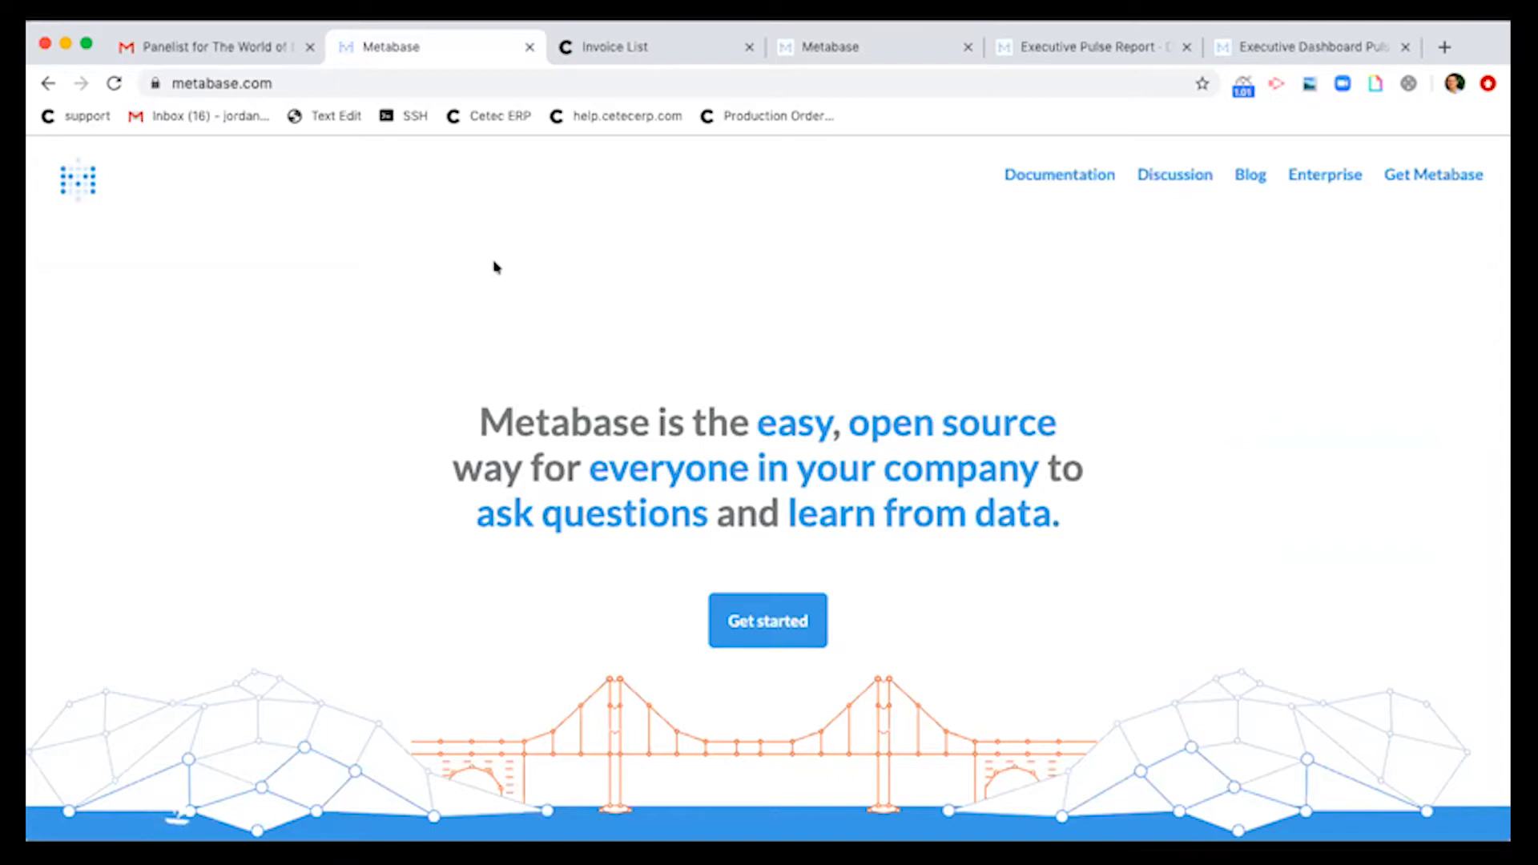
Switch to the Cetec ERP Invoice List and examine its search filters and the start of the results table
key("ctrl+Tab")
scroll(513, 309, "down", 1)
scroll(513, 309, "up", 1)
scroll(514, 309, "down", 5)
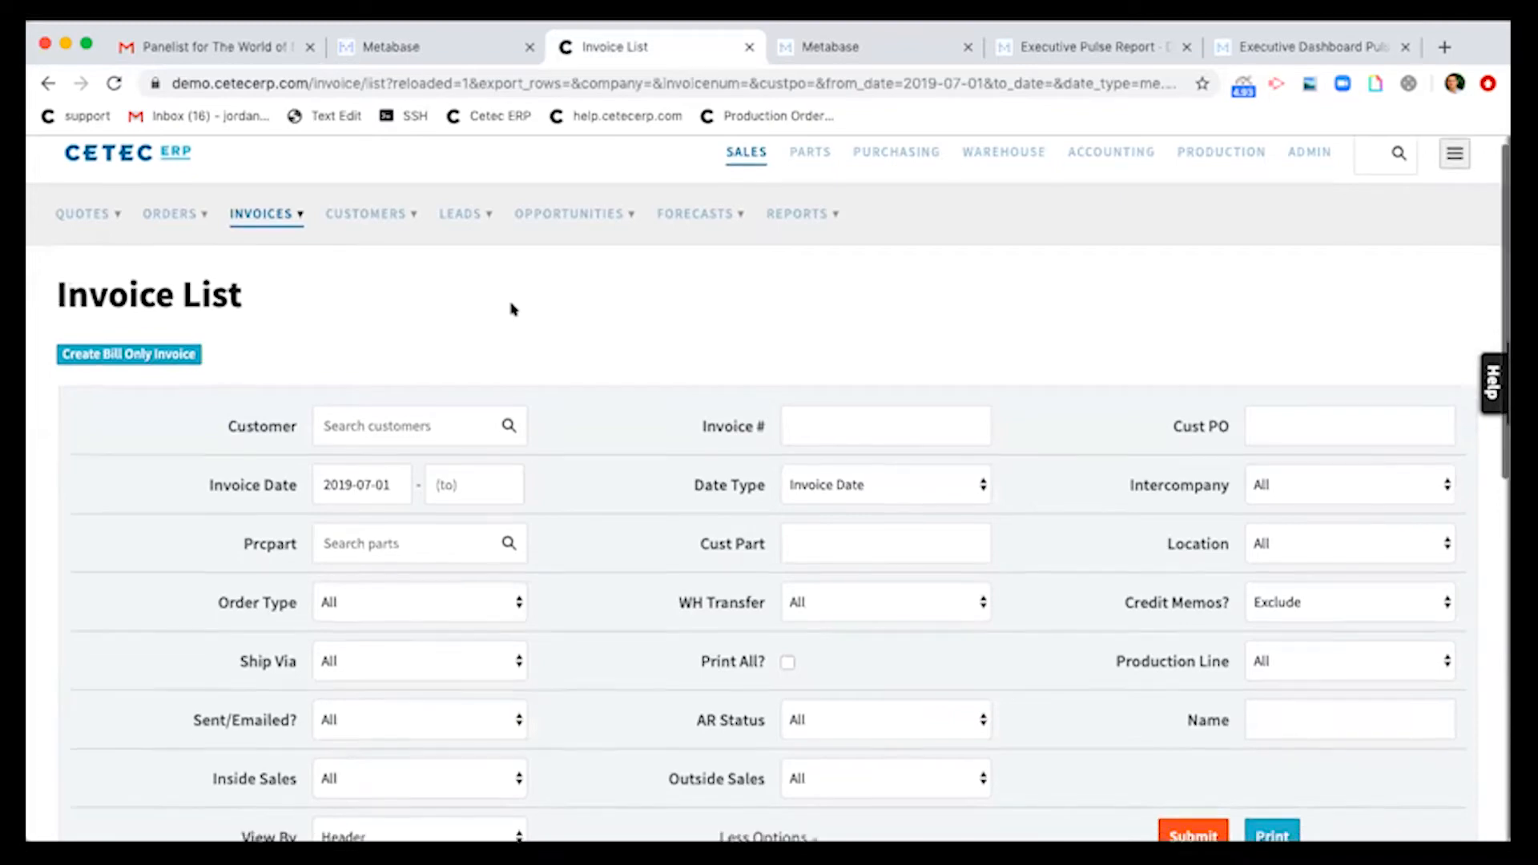
scroll(549, 332, "down", 3)
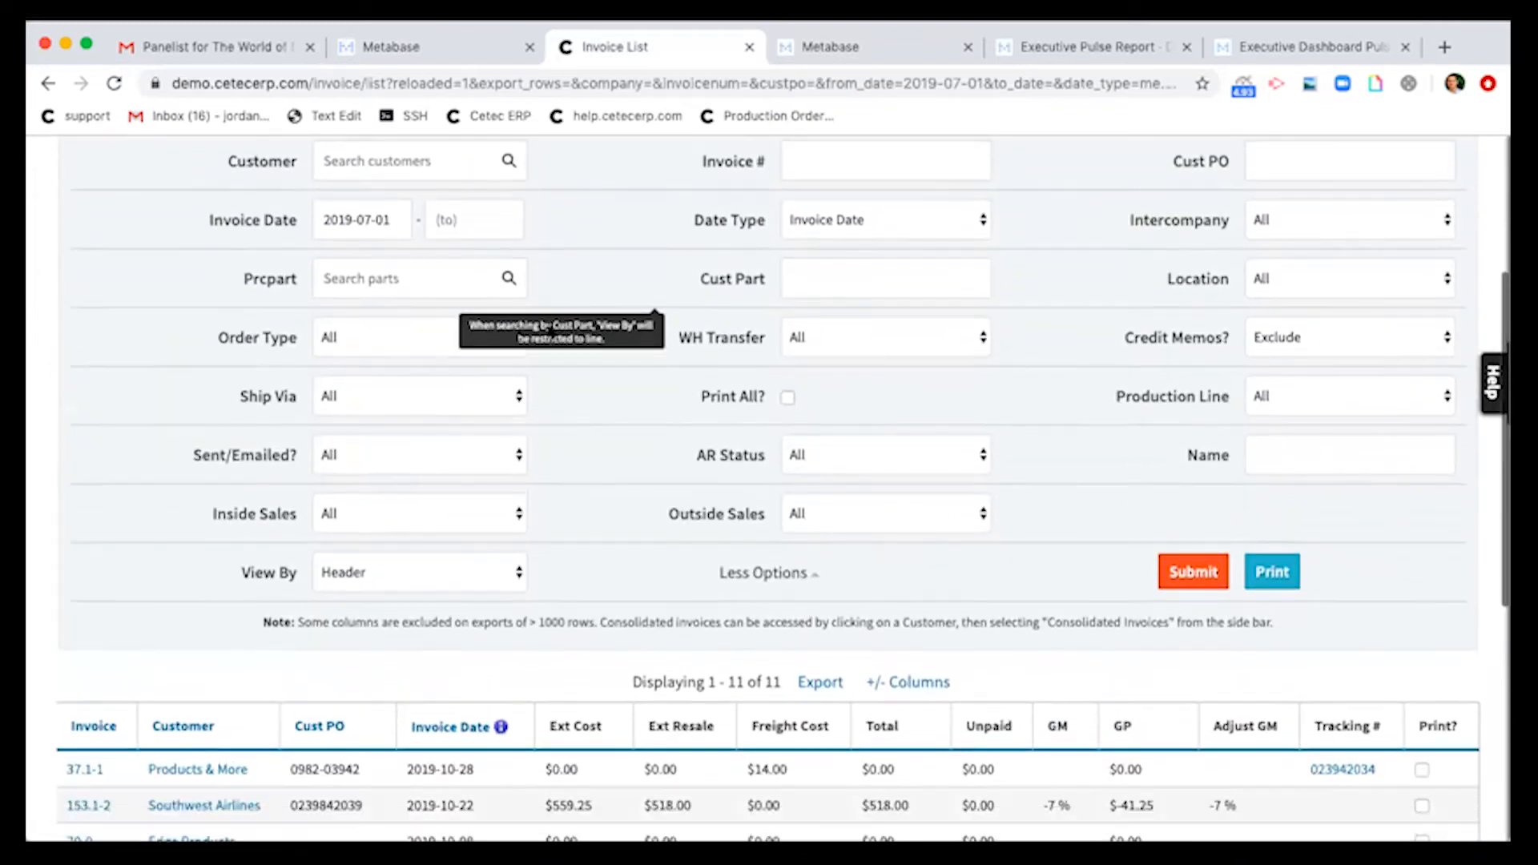
scroll(550, 331, "up", 8)
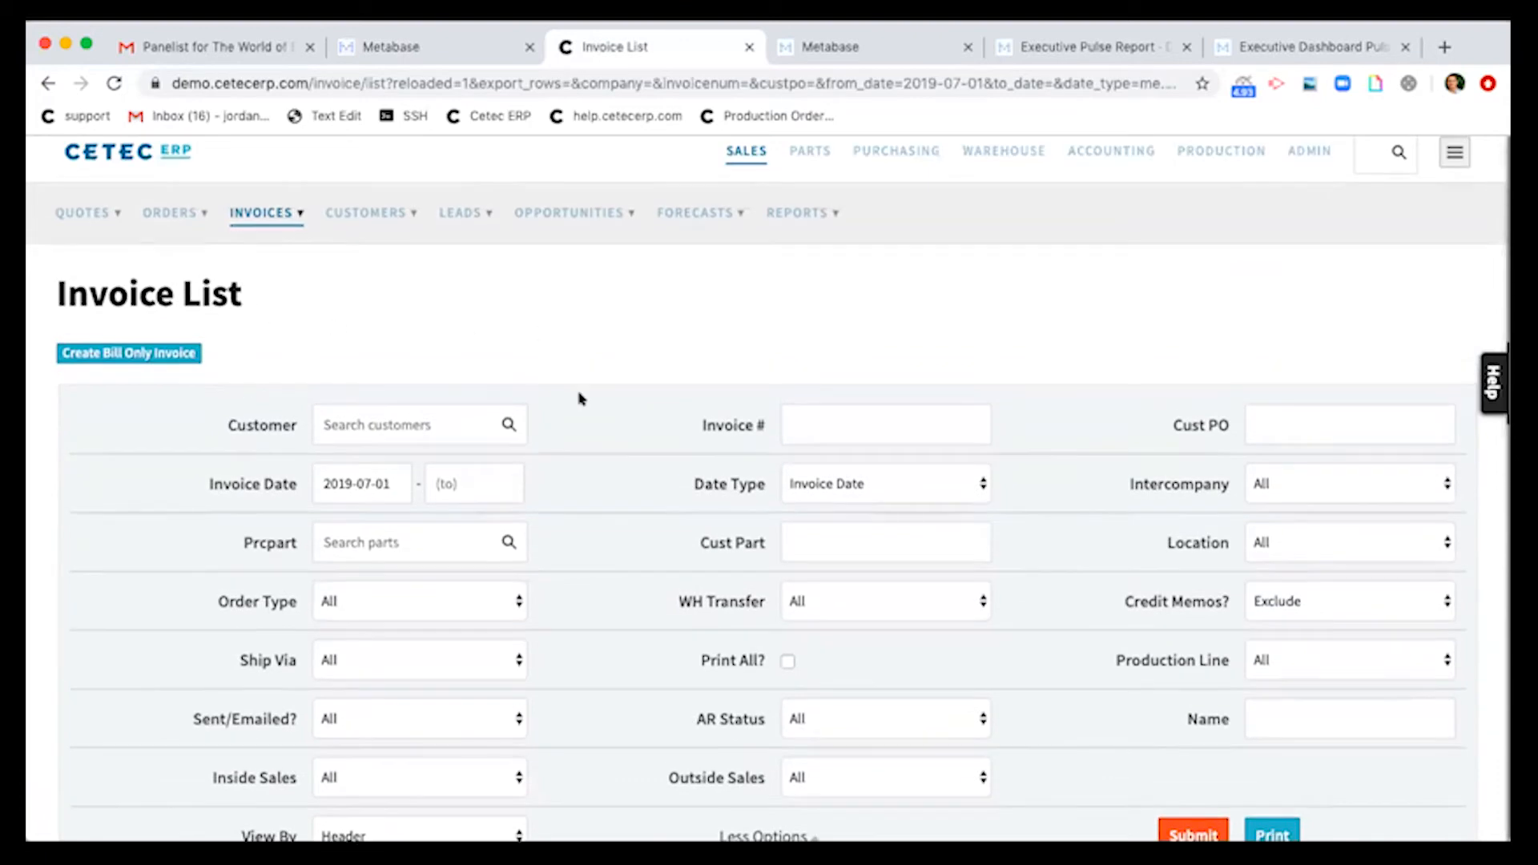
scroll(579, 398, "down", 8)
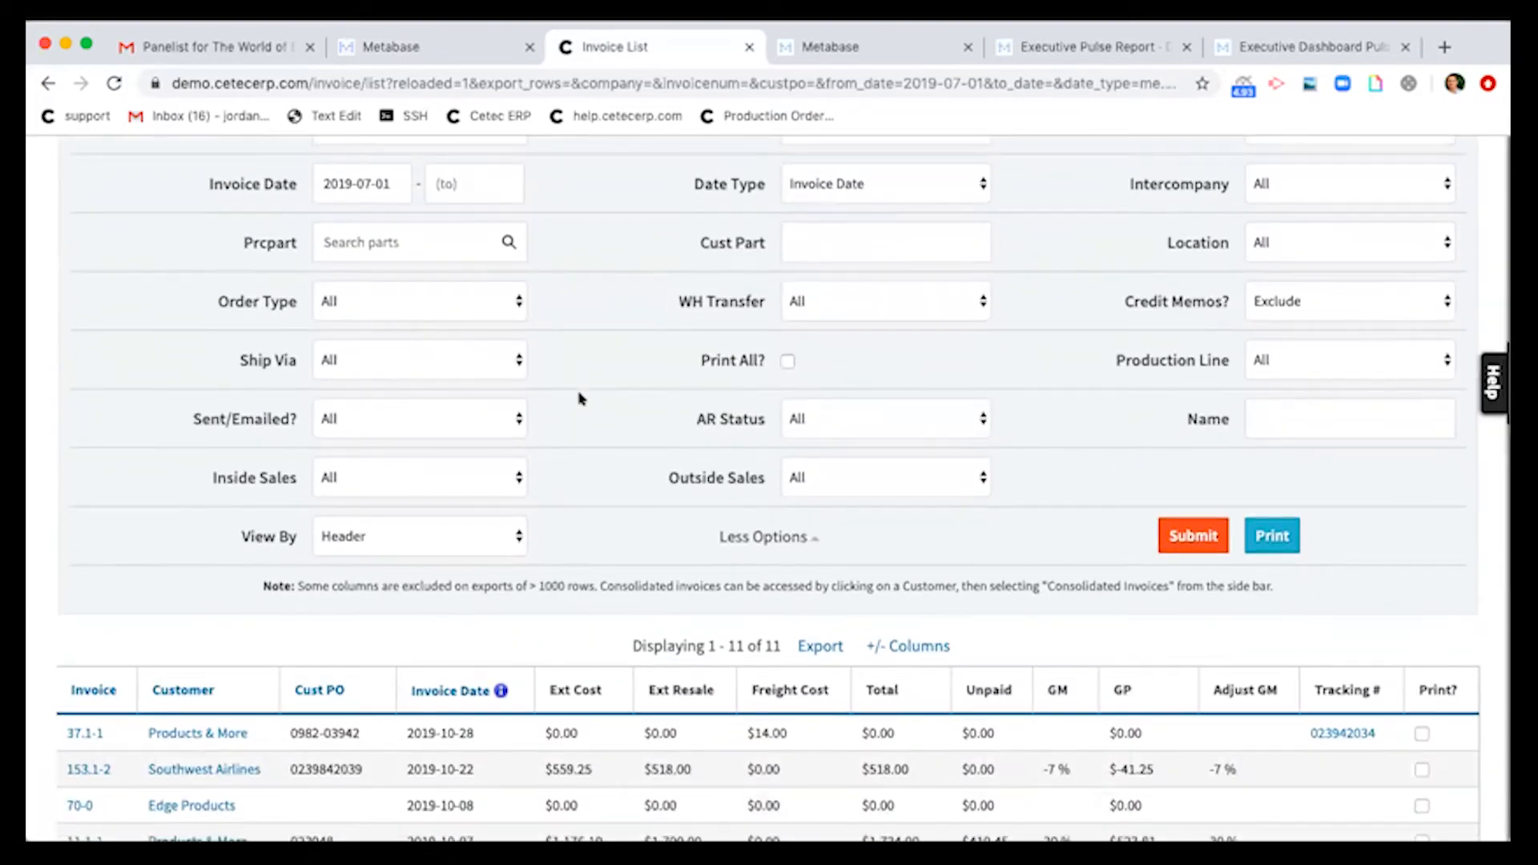
scroll(581, 398, "up", 8)
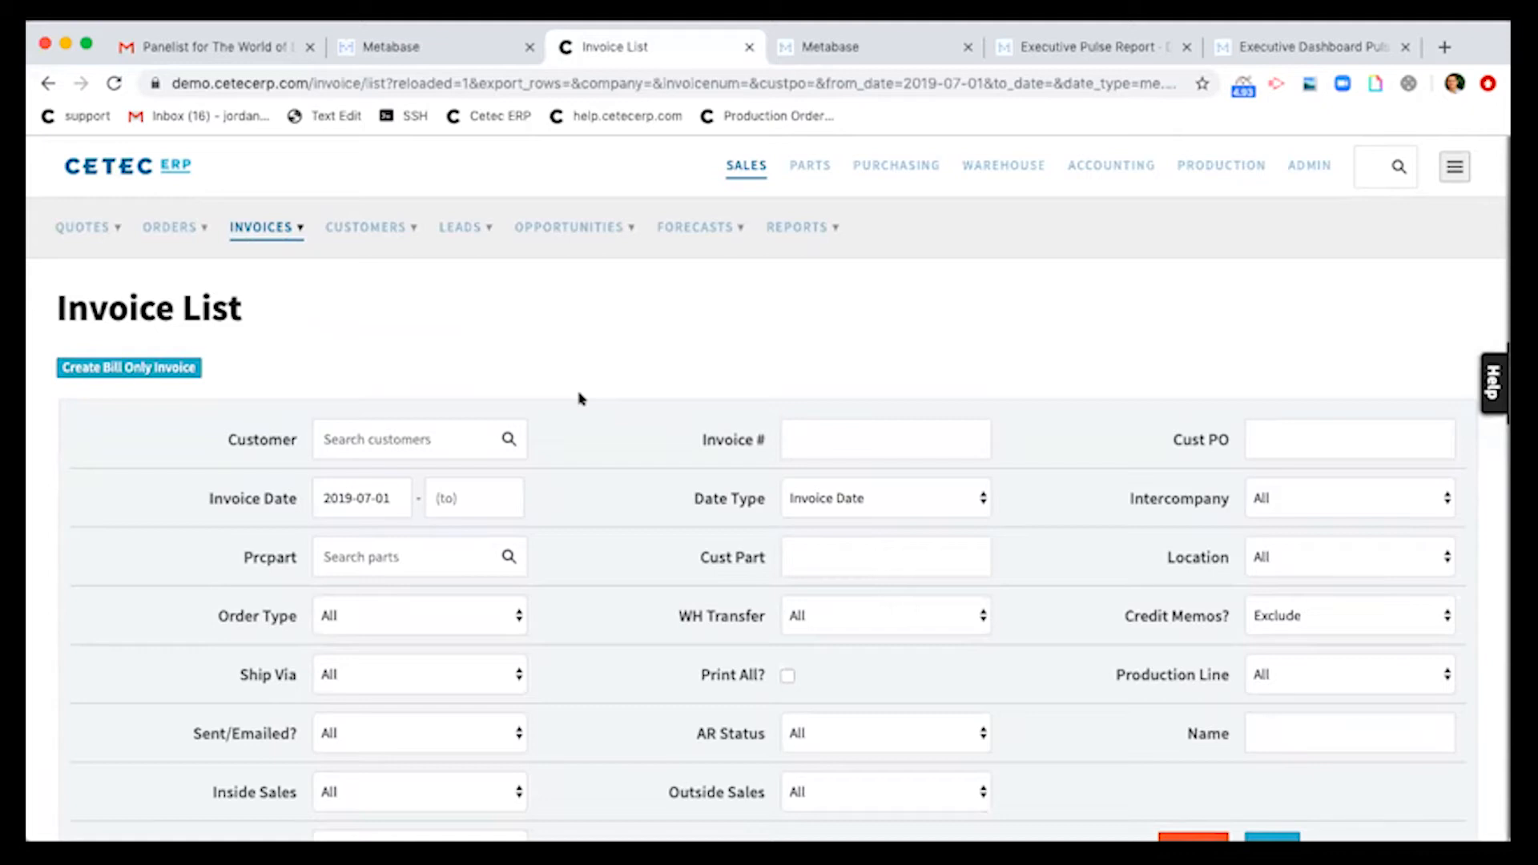
key("ctrl+Tab")
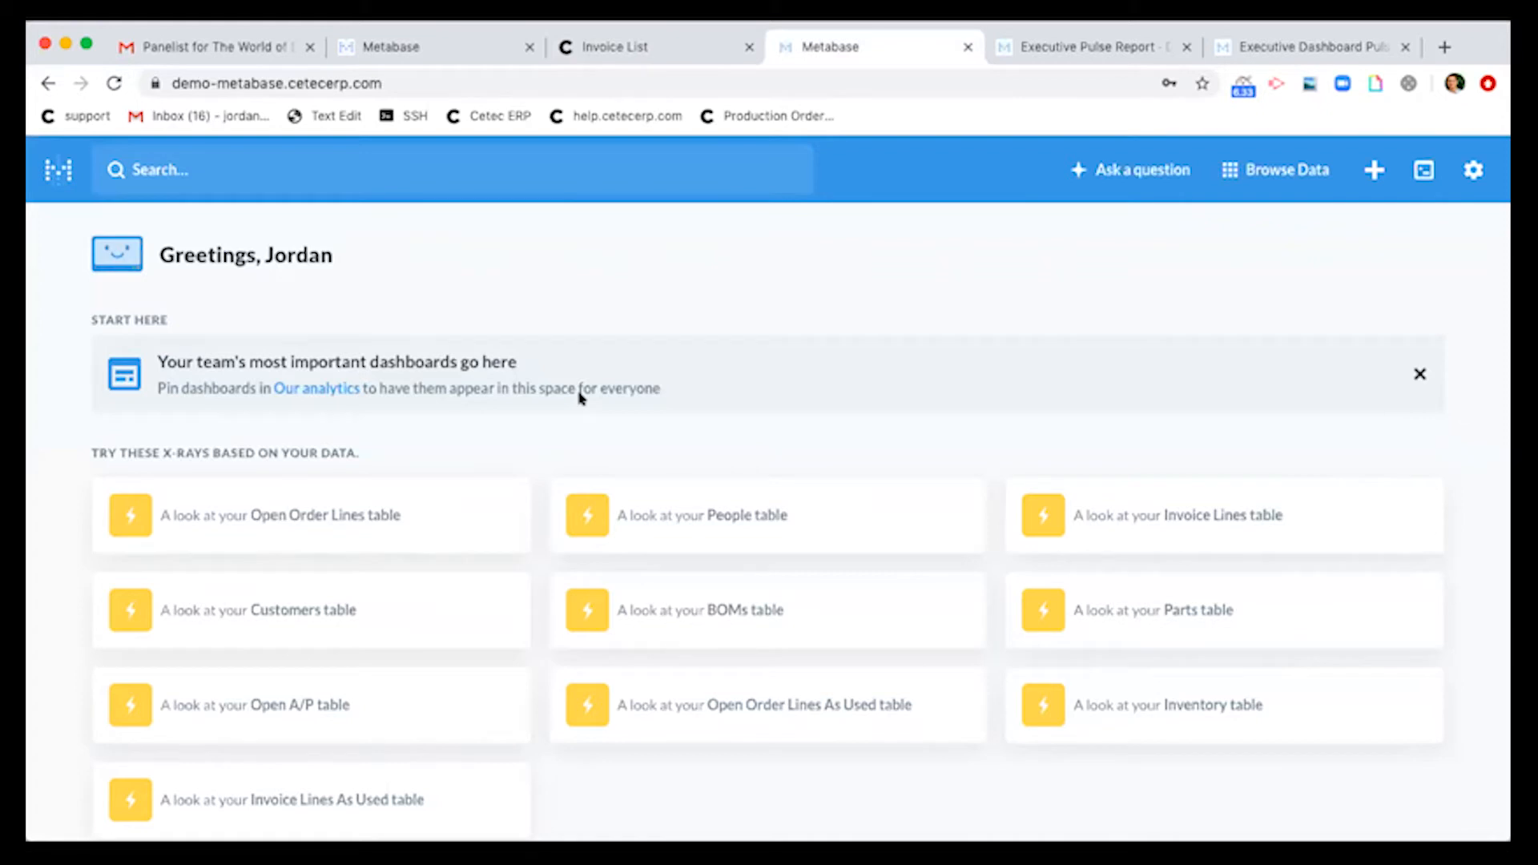
key("ctrl+shift+Tab")
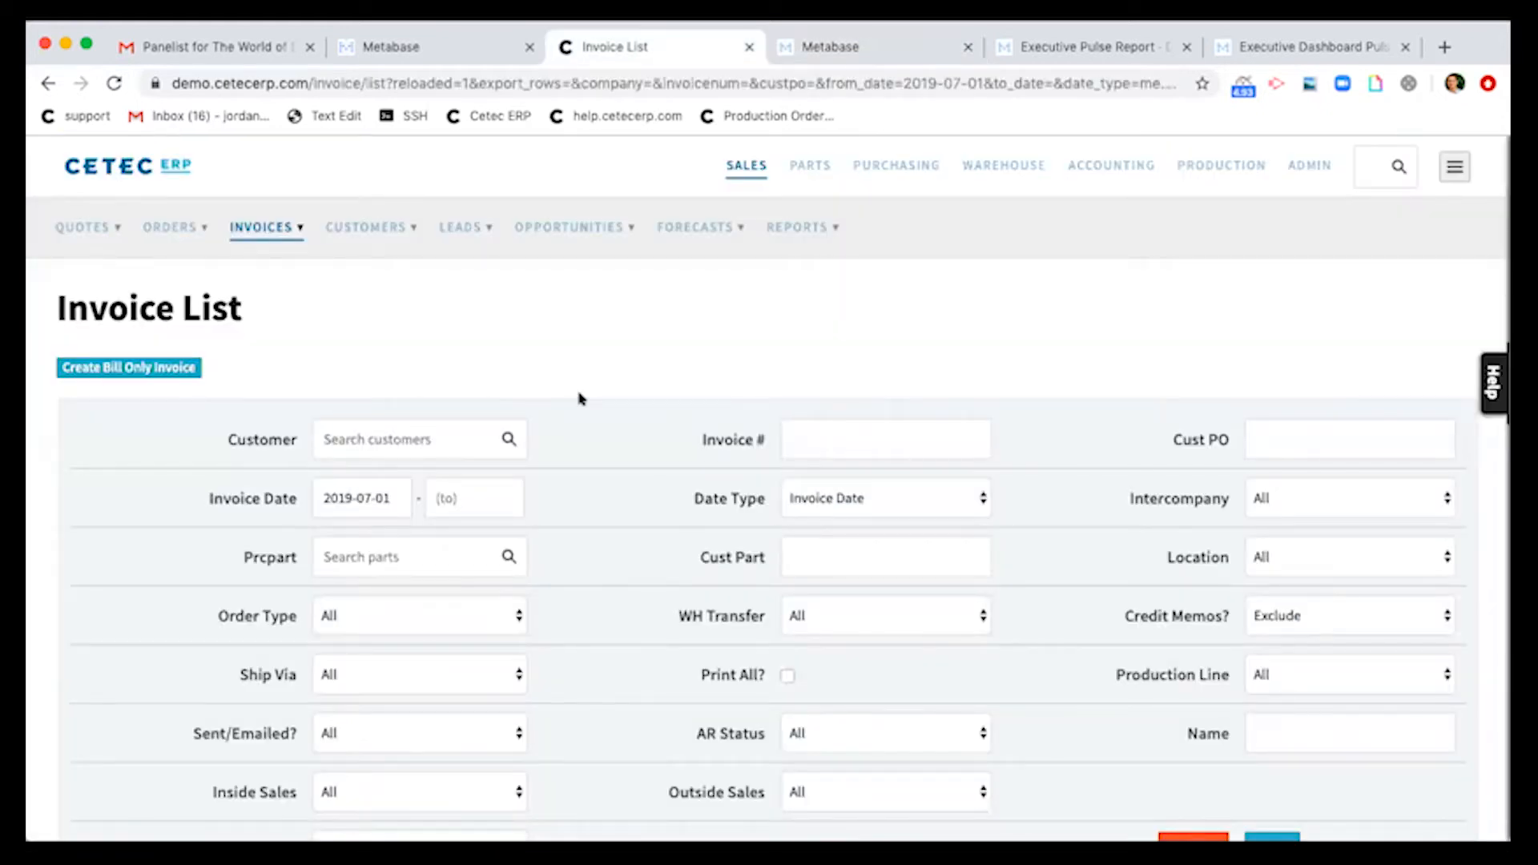
scroll(581, 398, "down", 2)
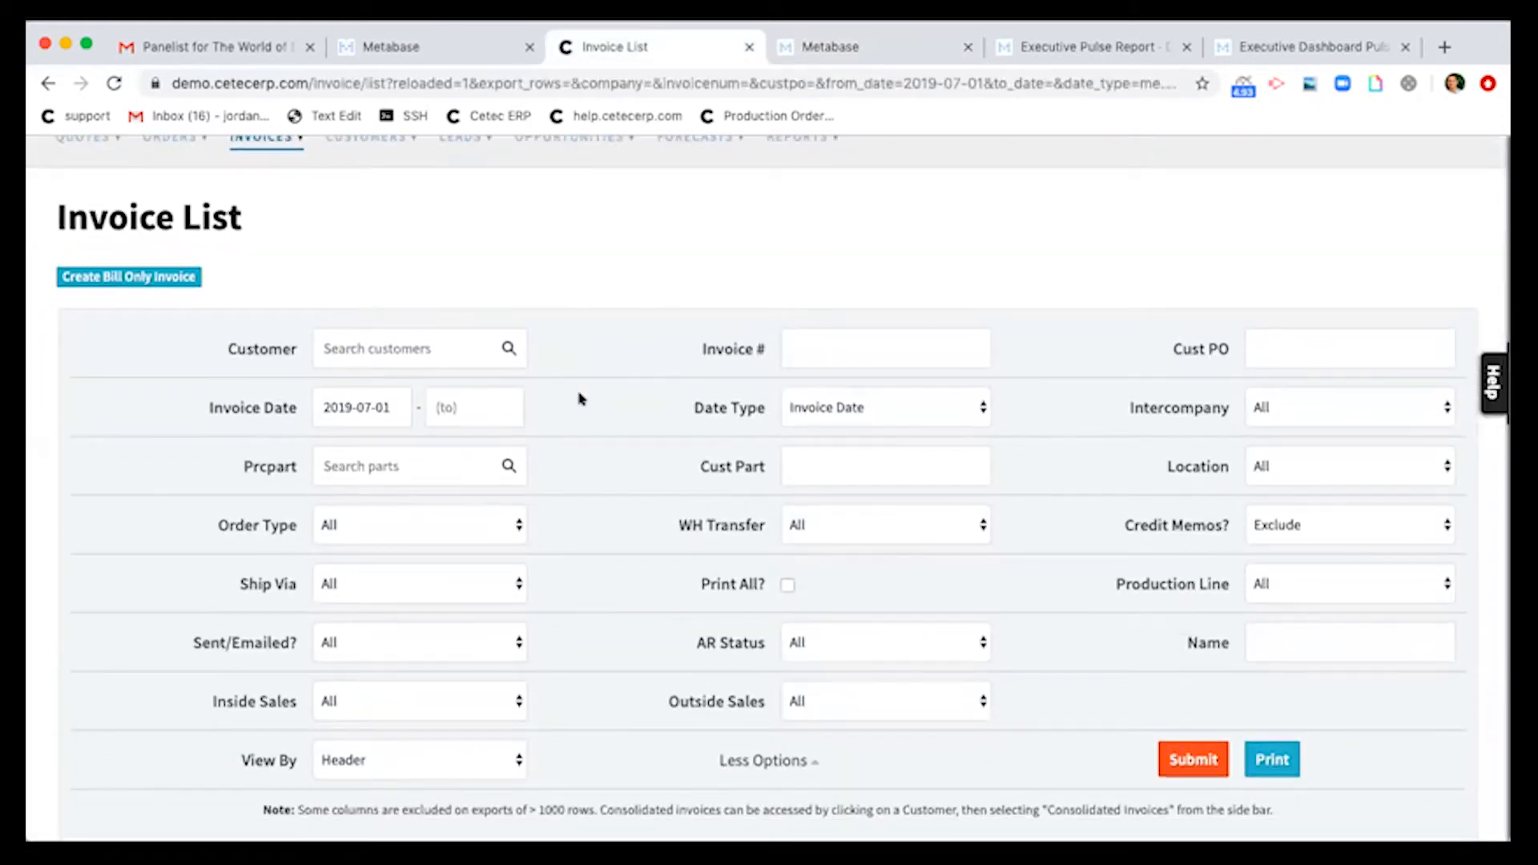
scroll(581, 398, "up", 2)
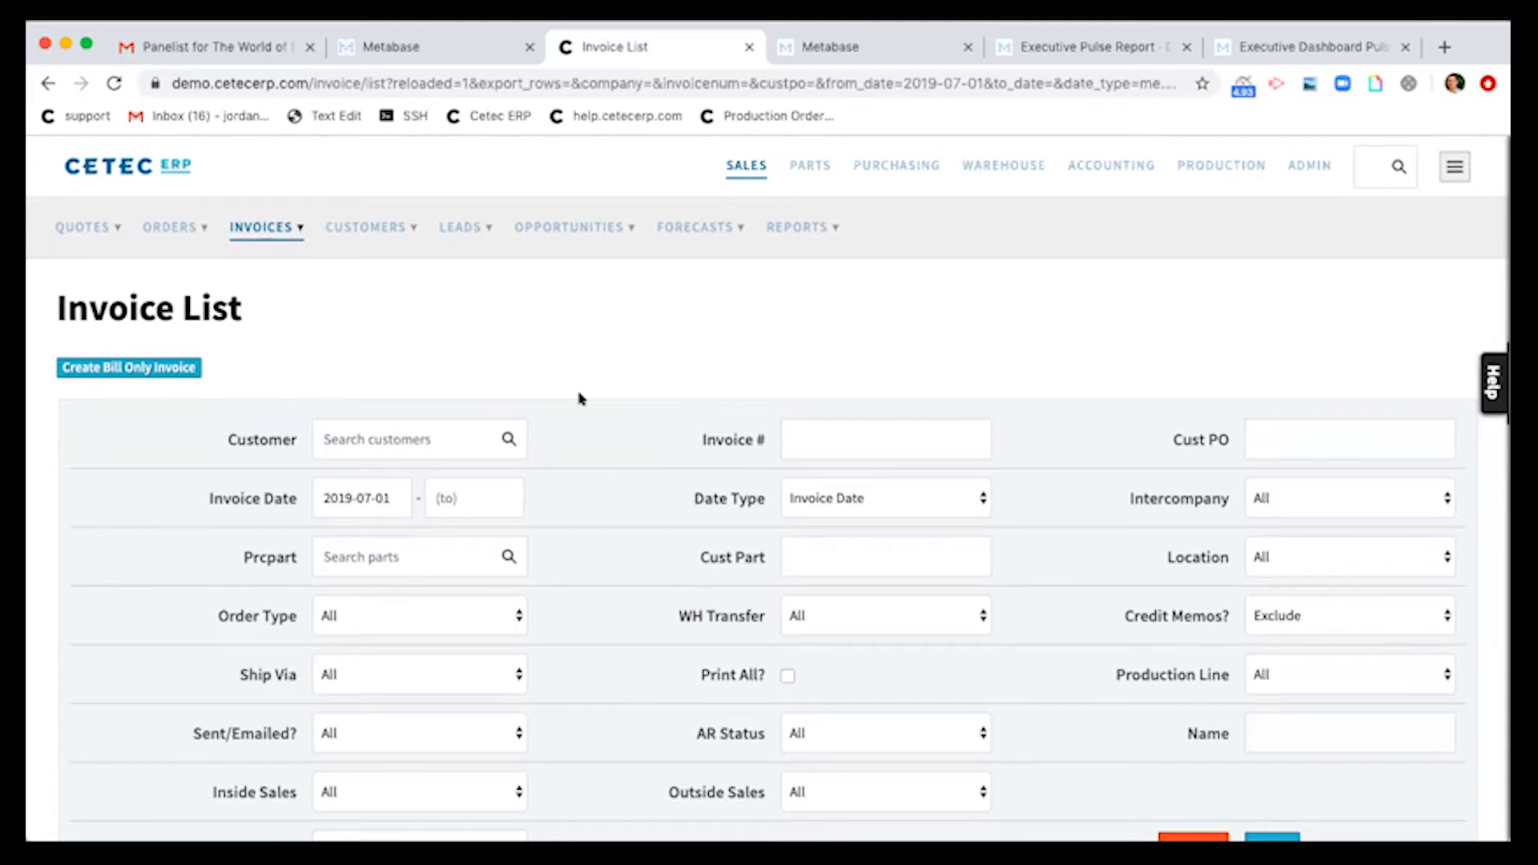
Switch to the Metabase website and read its introduction and the "Ask your own questions" section with its product preview
key("ctrl+shift+Tab")
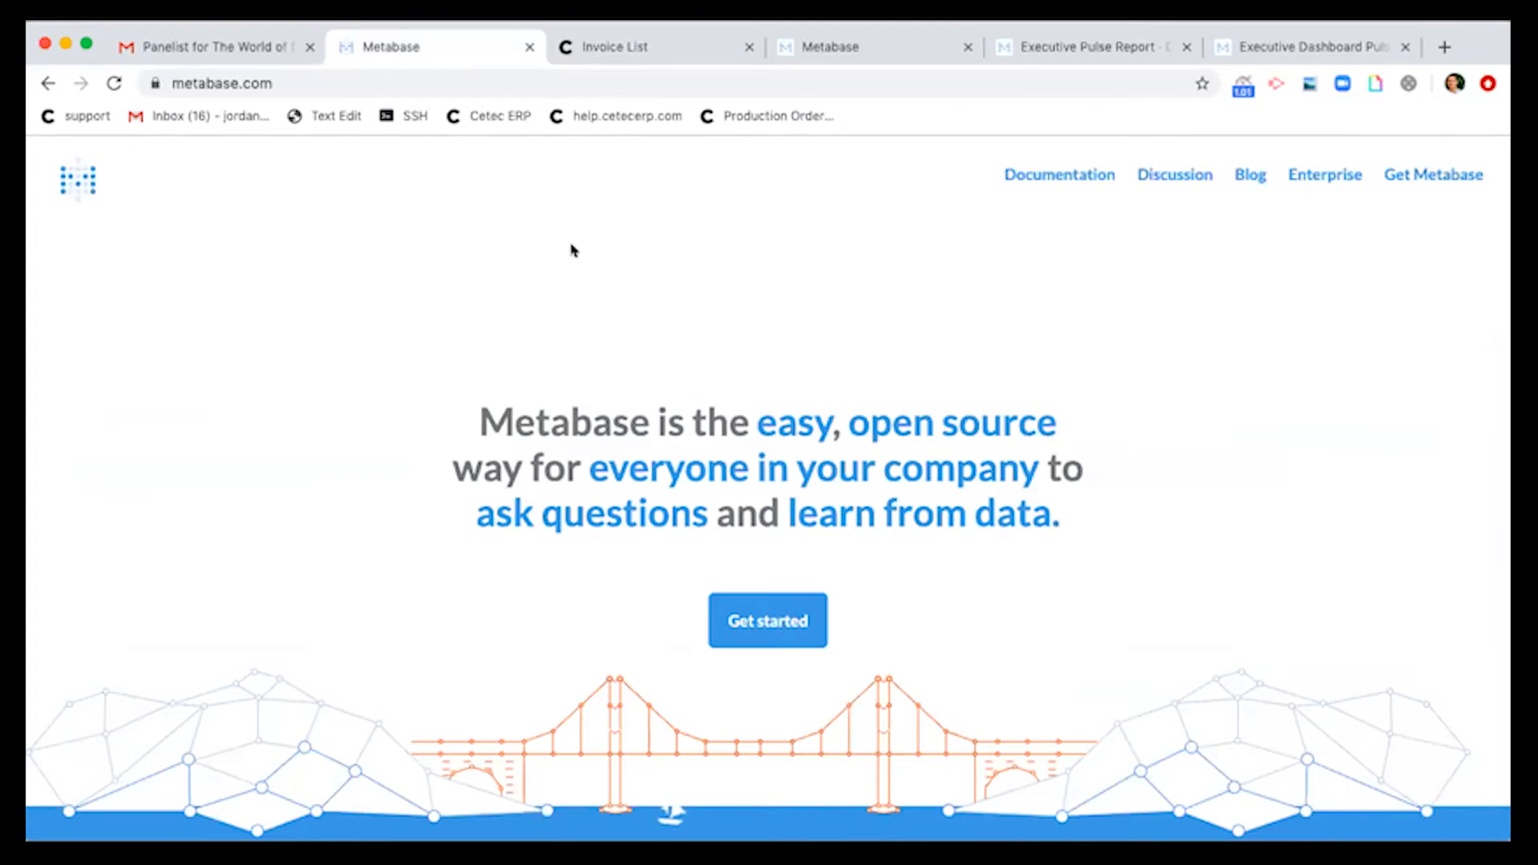
scroll(538, 340, "down", 3)
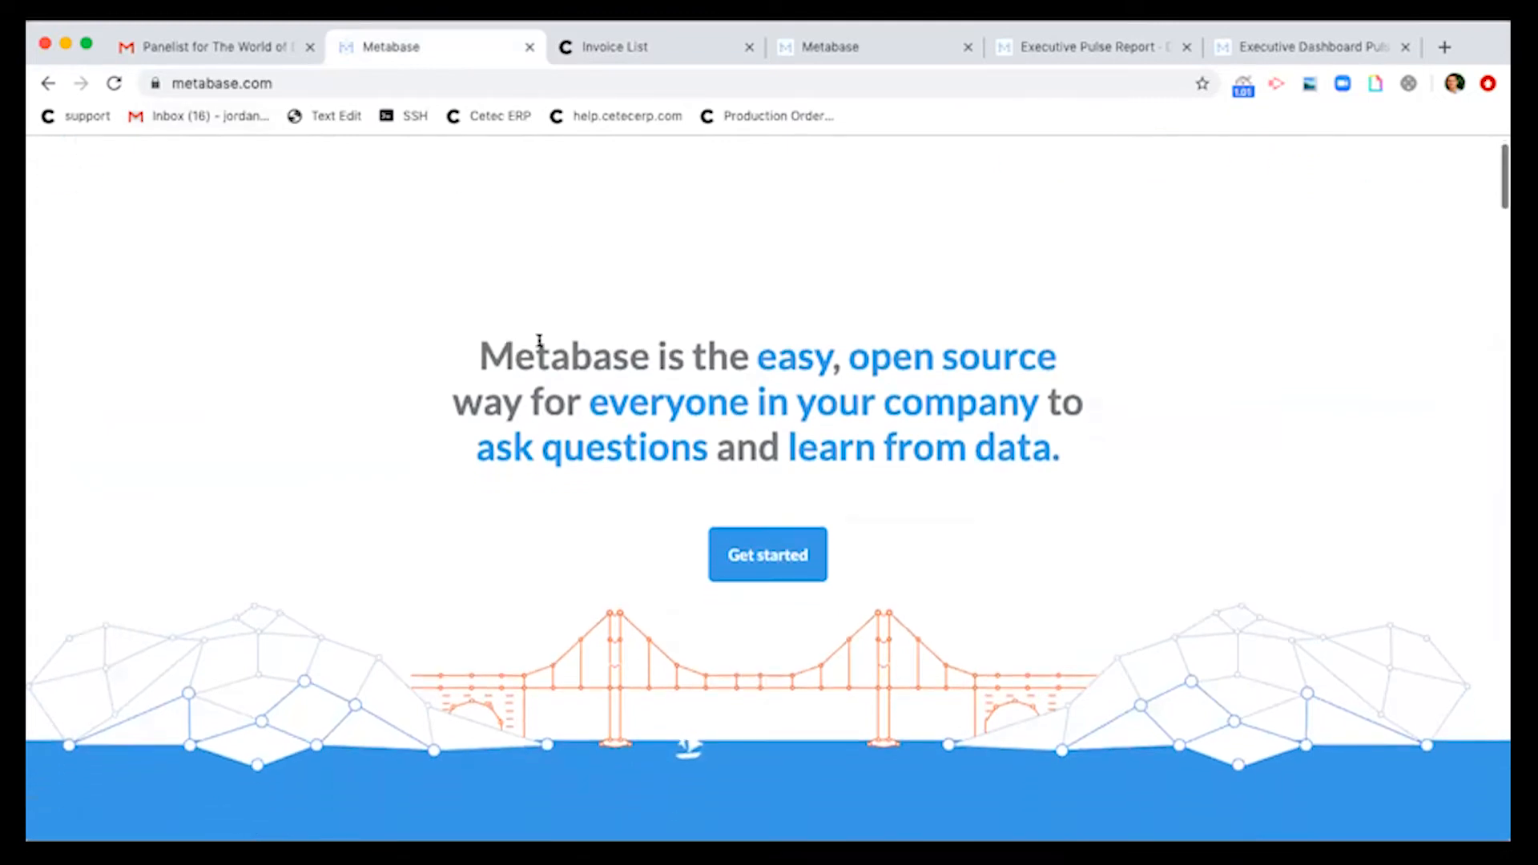
scroll(538, 340, "down", 1)
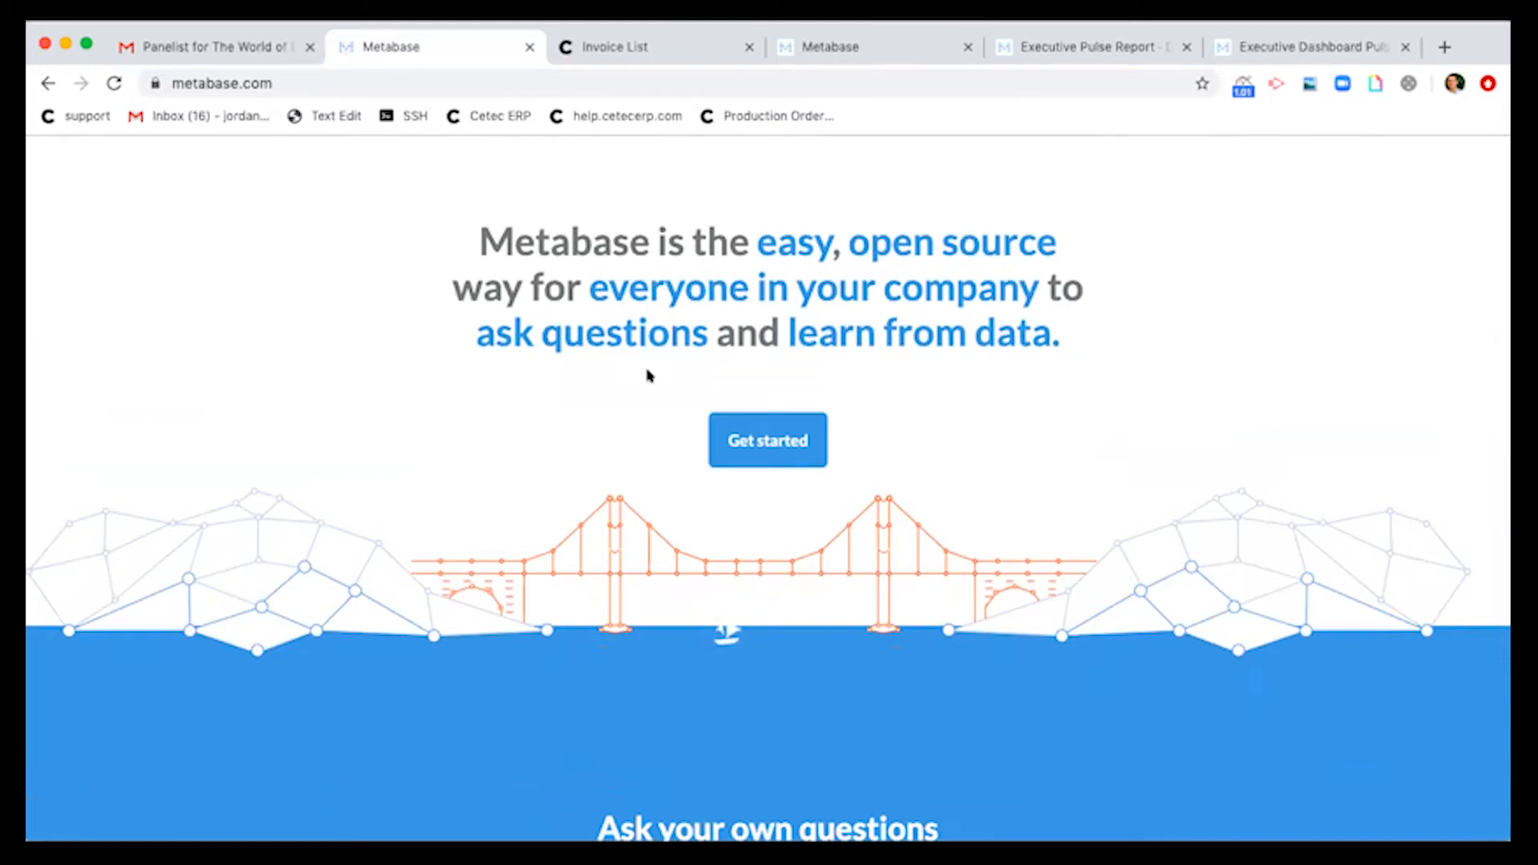
scroll(1052, 466, "down", 10)
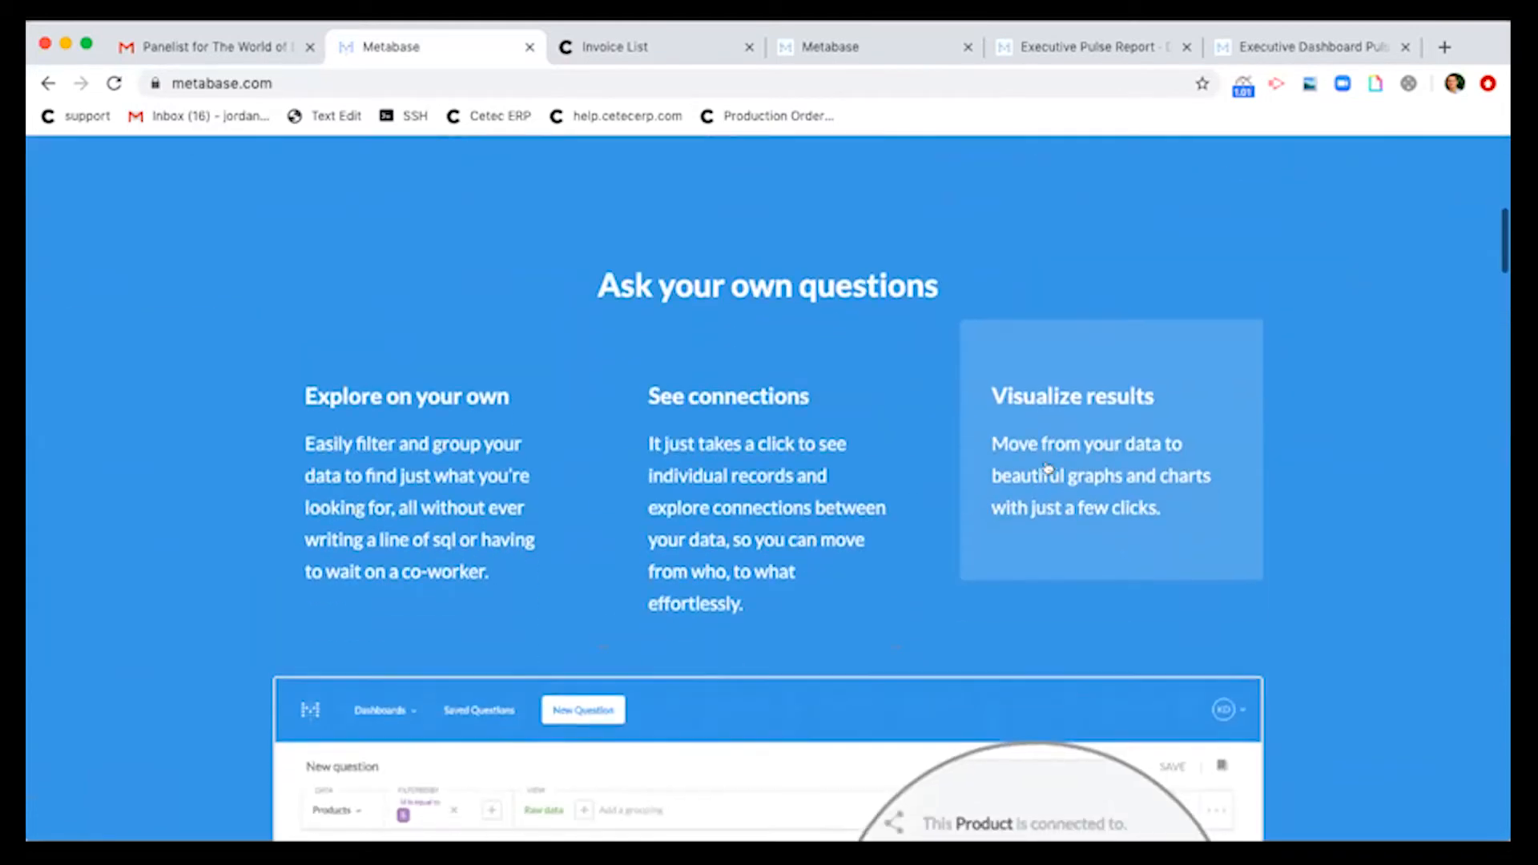
scroll(1381, 479, "down", 7)
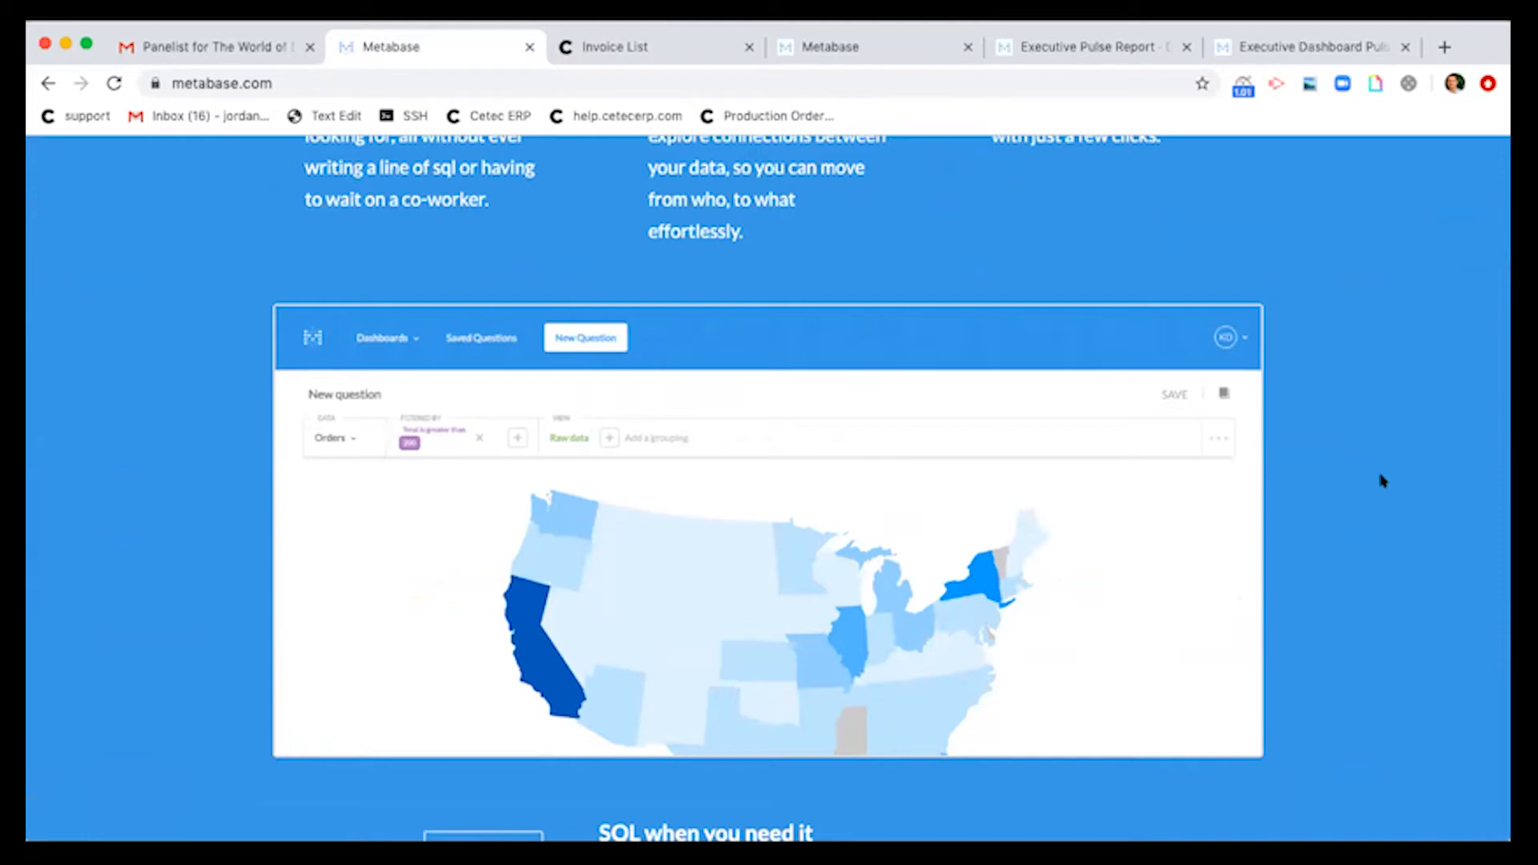
Return to the Cetec ERP Invoice List and examine the invoice rows, their columns and the totals row
key("ctrl+Tab")
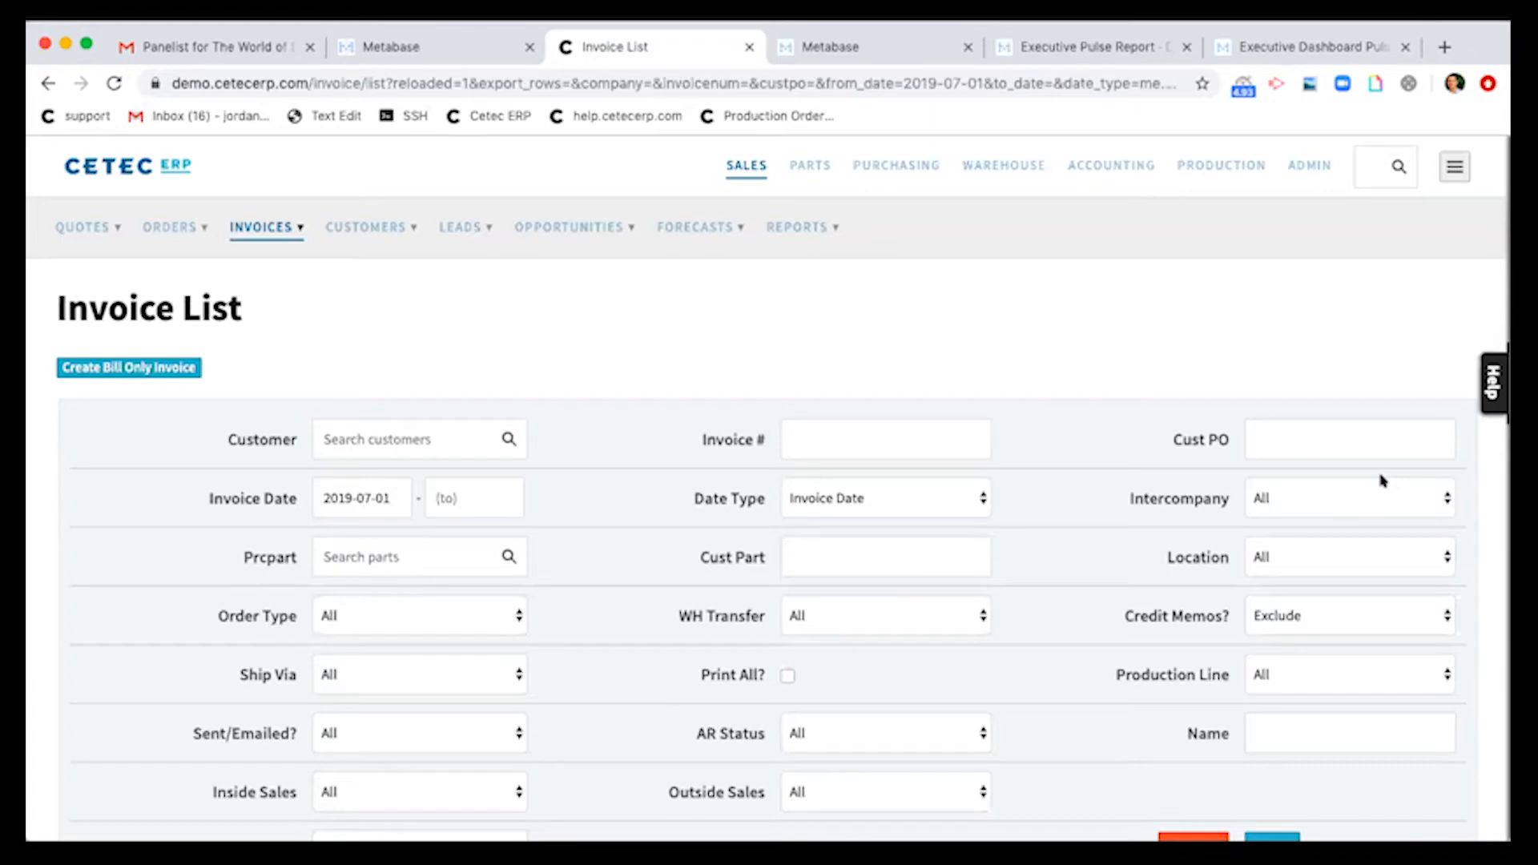
scroll(987, 426, "down", 3)
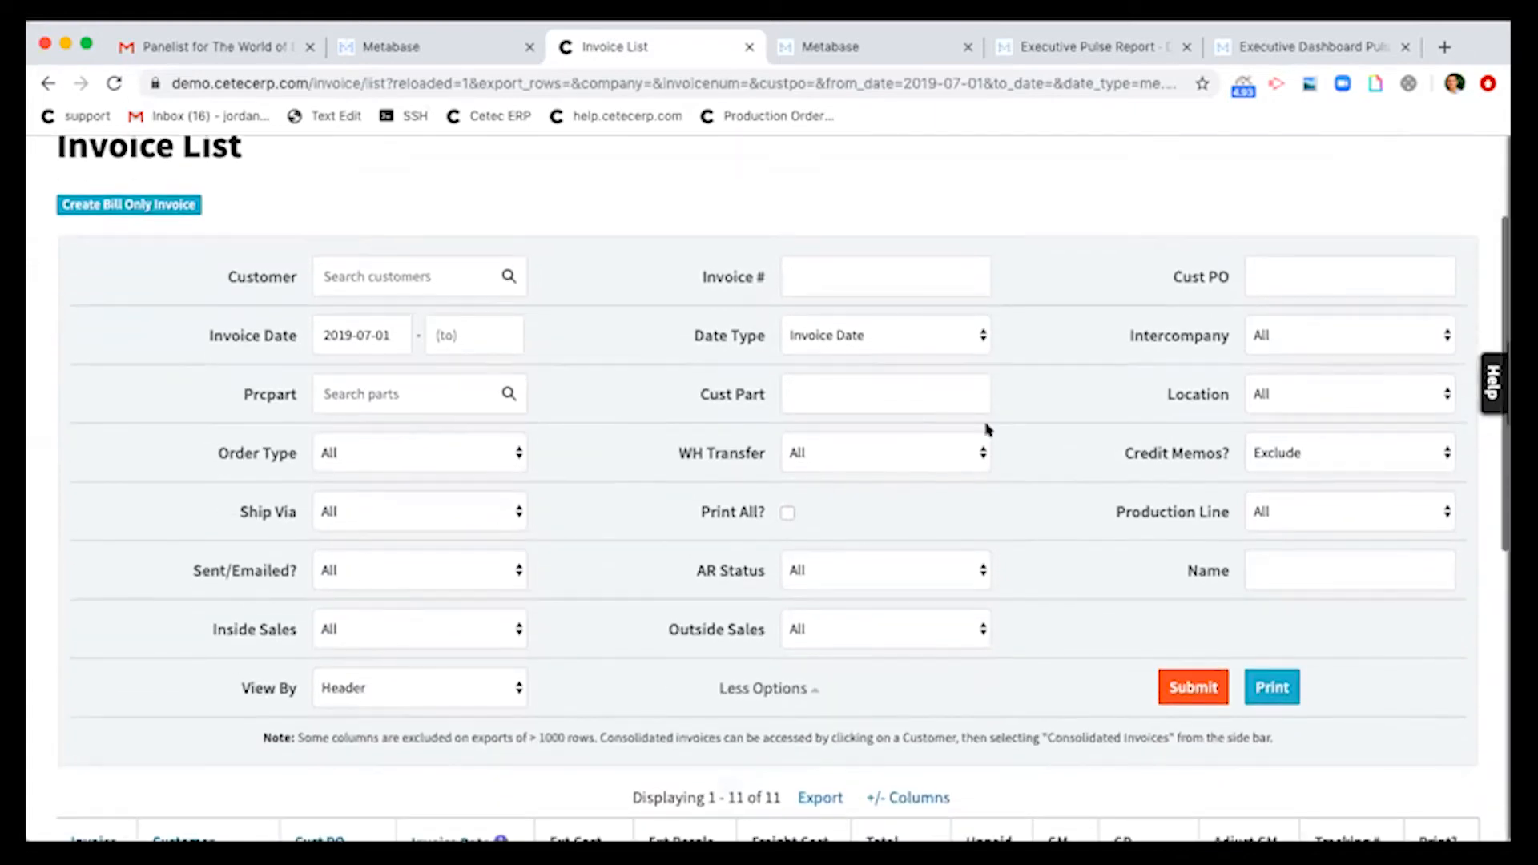
scroll(988, 430, "down", 4)
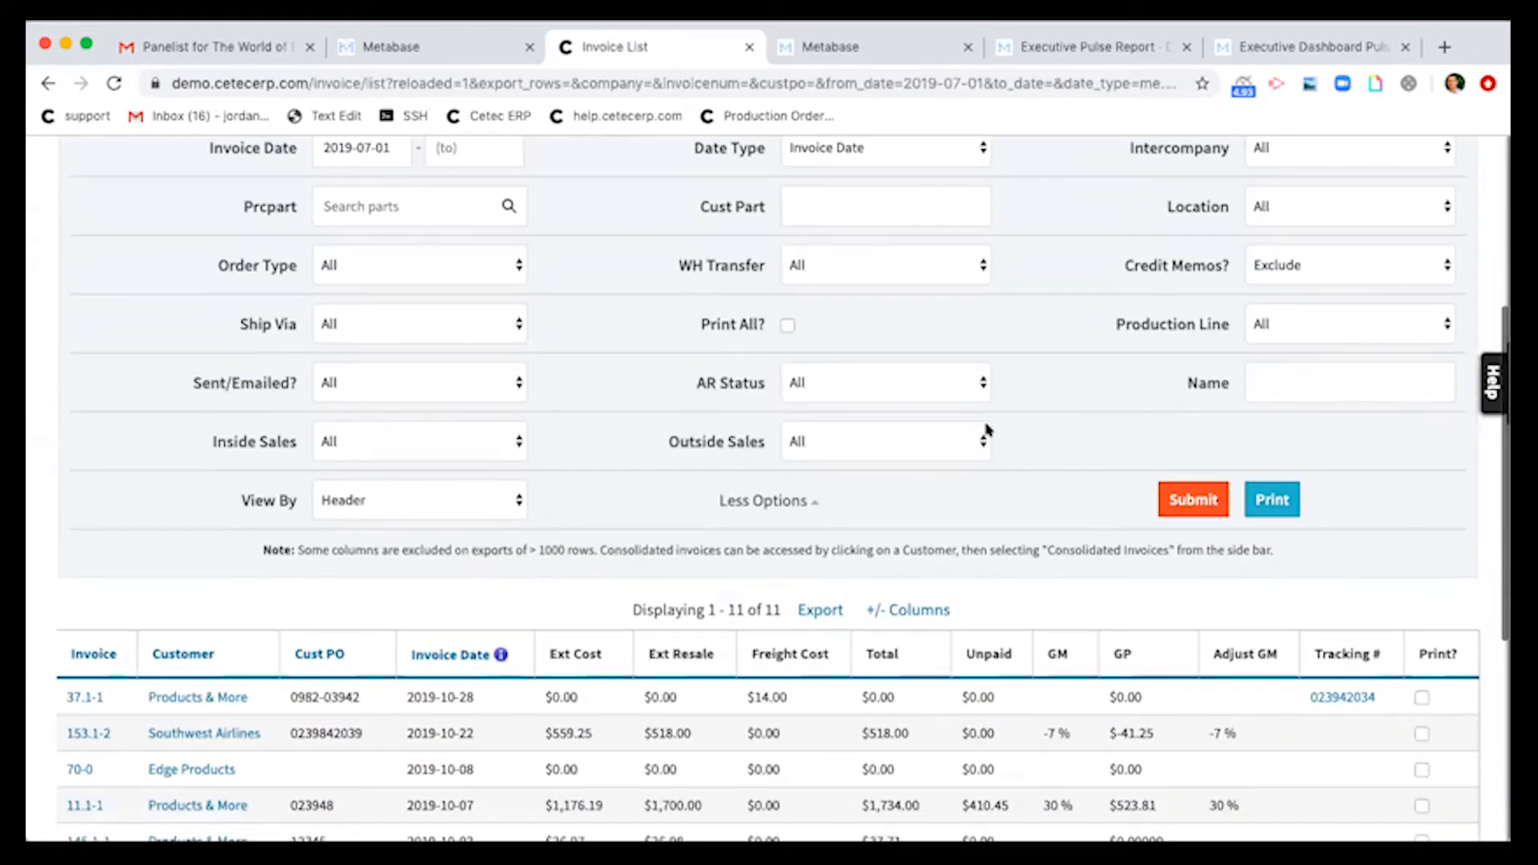
scroll(987, 430, "up", 7)
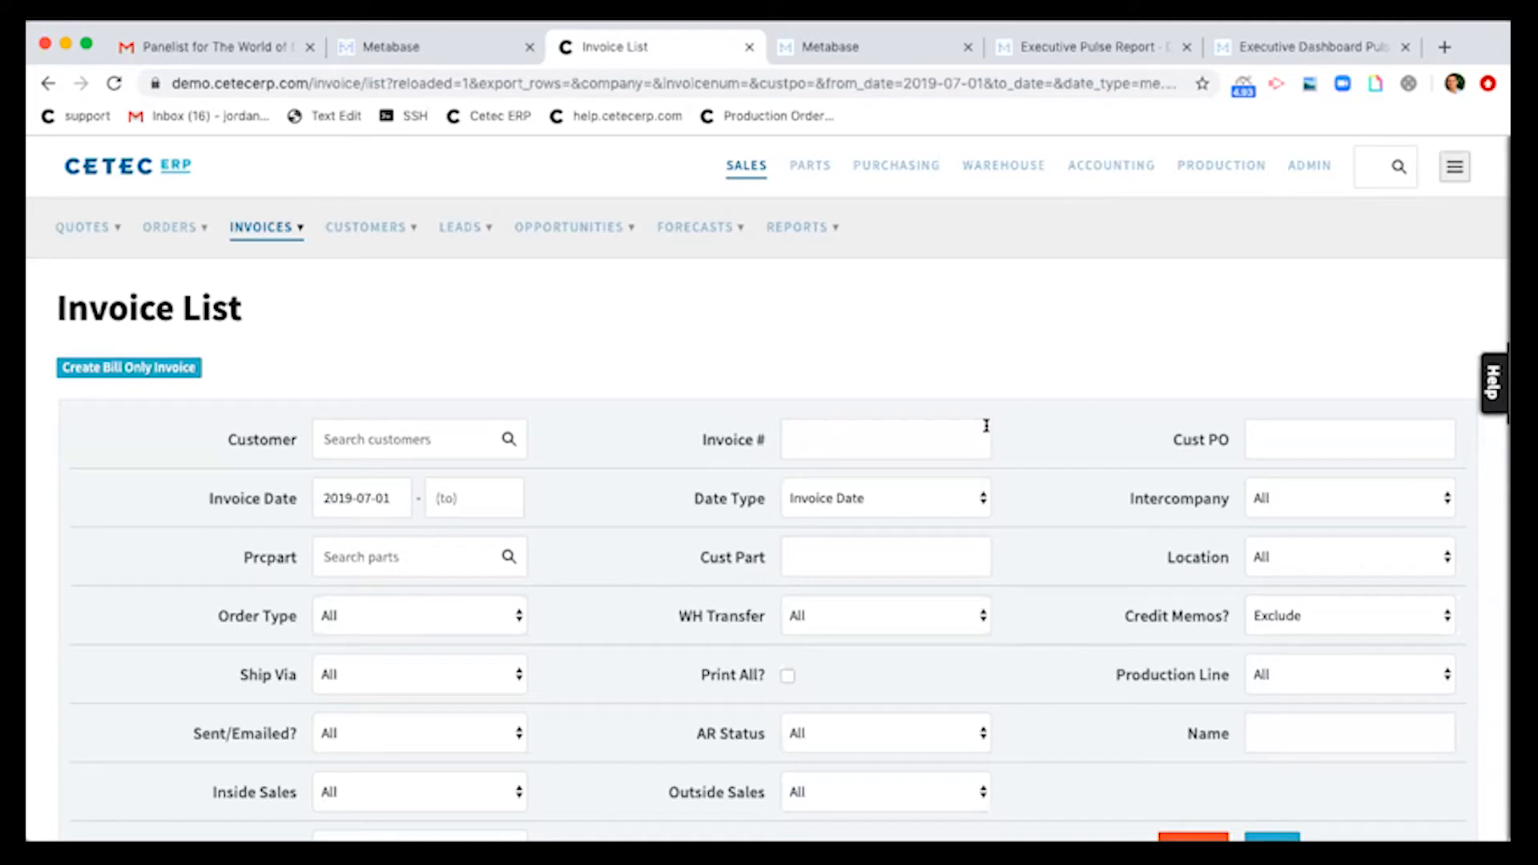
scroll(986, 425, "down", 1)
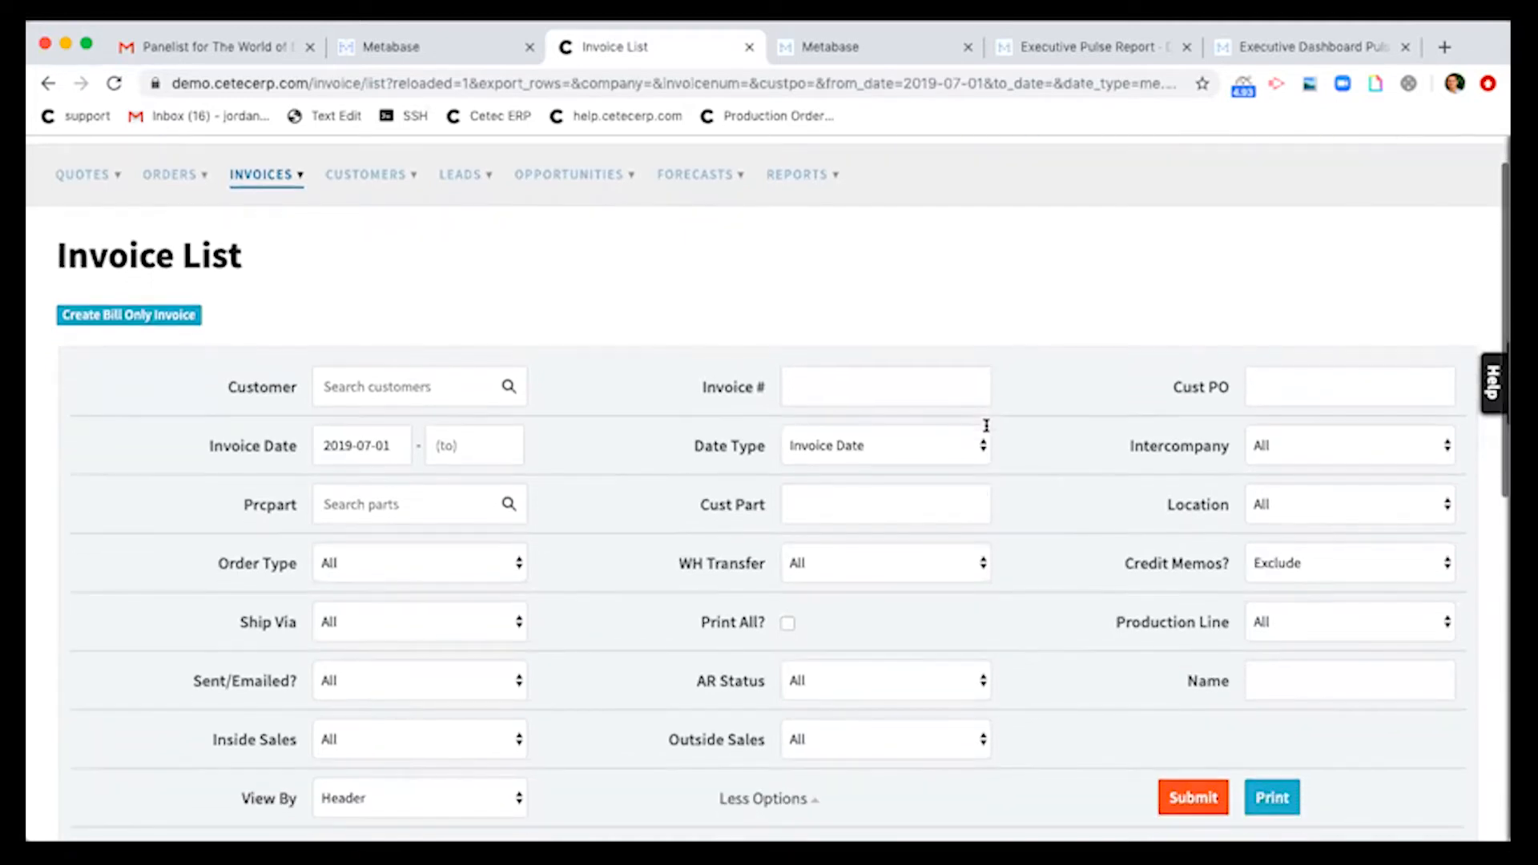
scroll(987, 427, "down", 4)
scroll(988, 429, "down", 3)
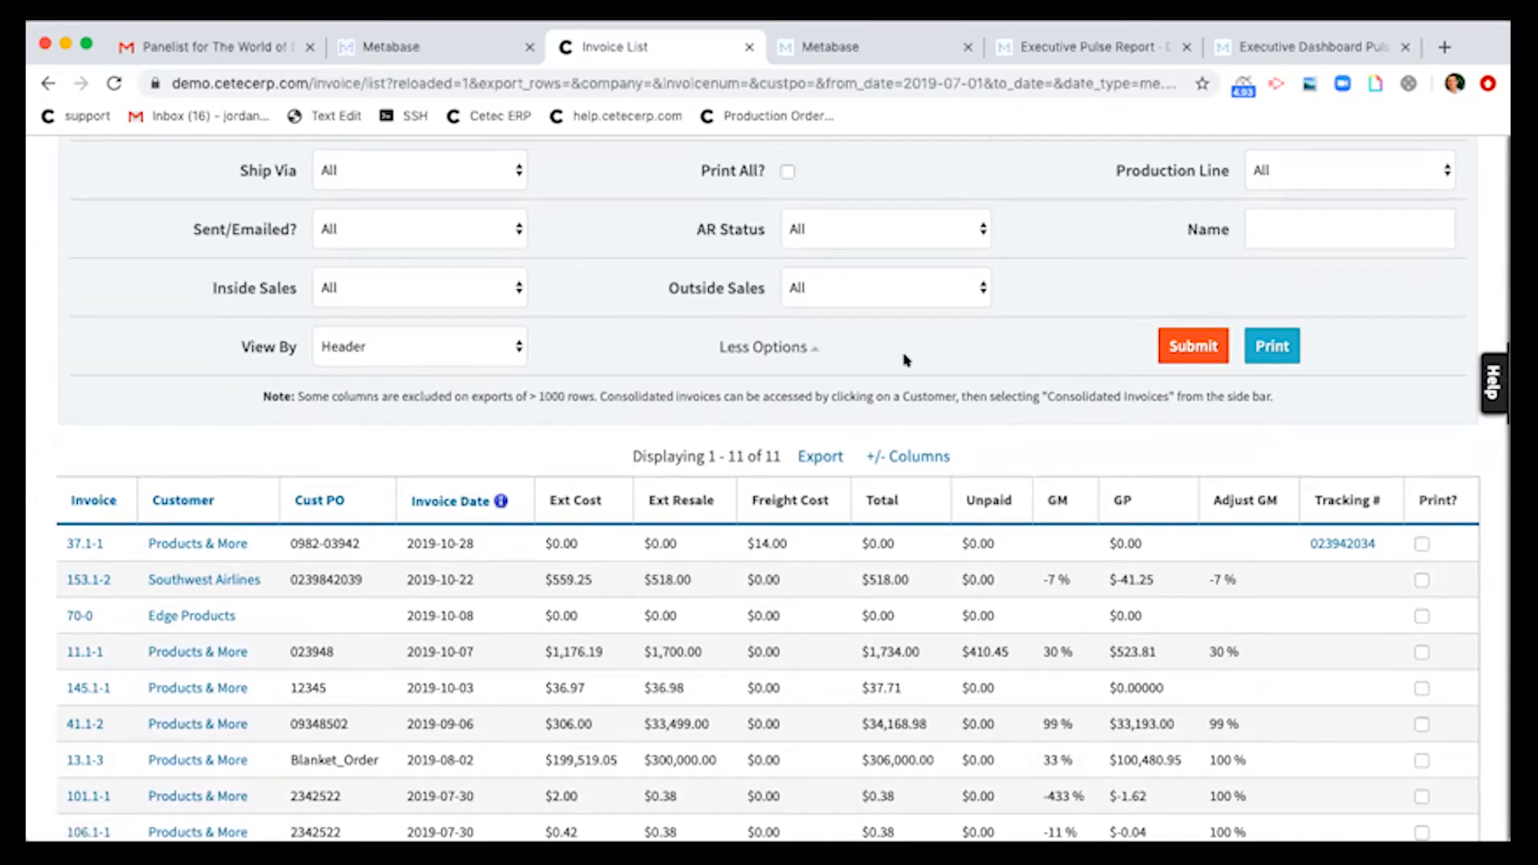
scroll(905, 360, "up", 2)
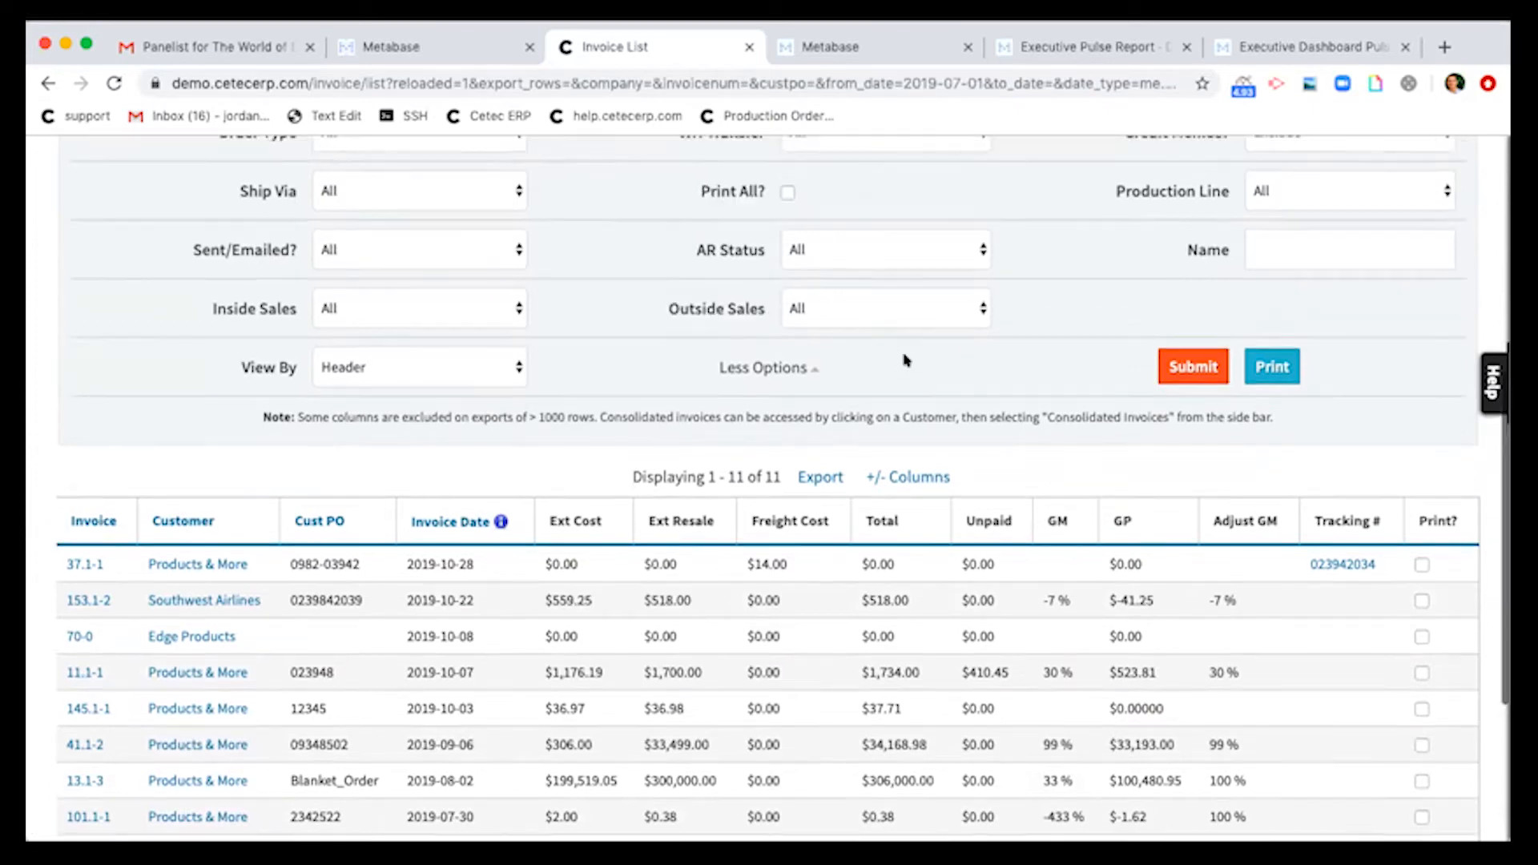
scroll(905, 360, "down", 3)
scroll(905, 361, "down", 2)
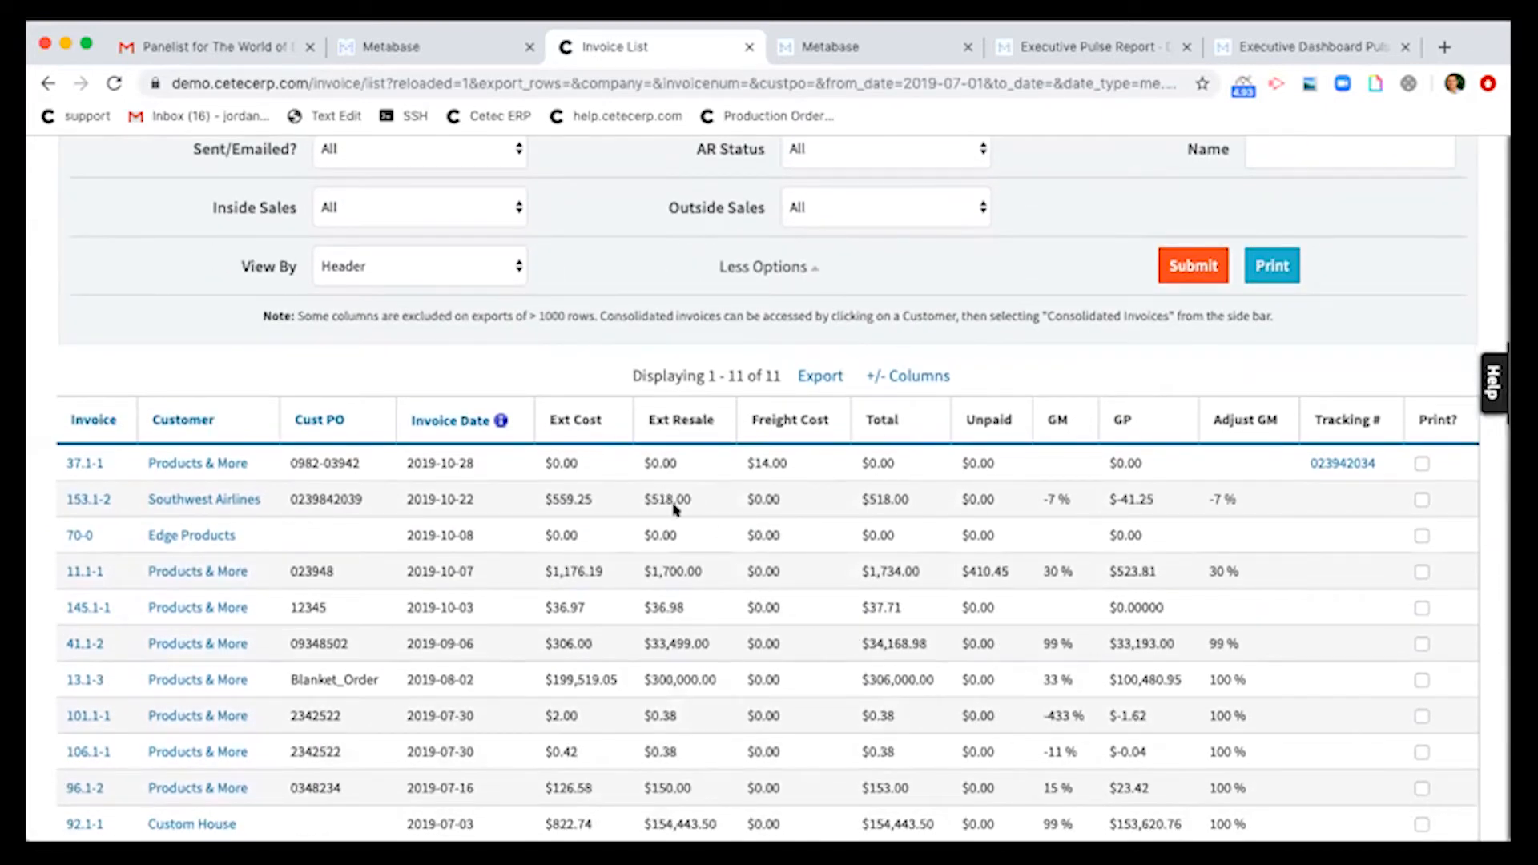
scroll(418, 528, "down", 3)
scroll(418, 532, "down", 1)
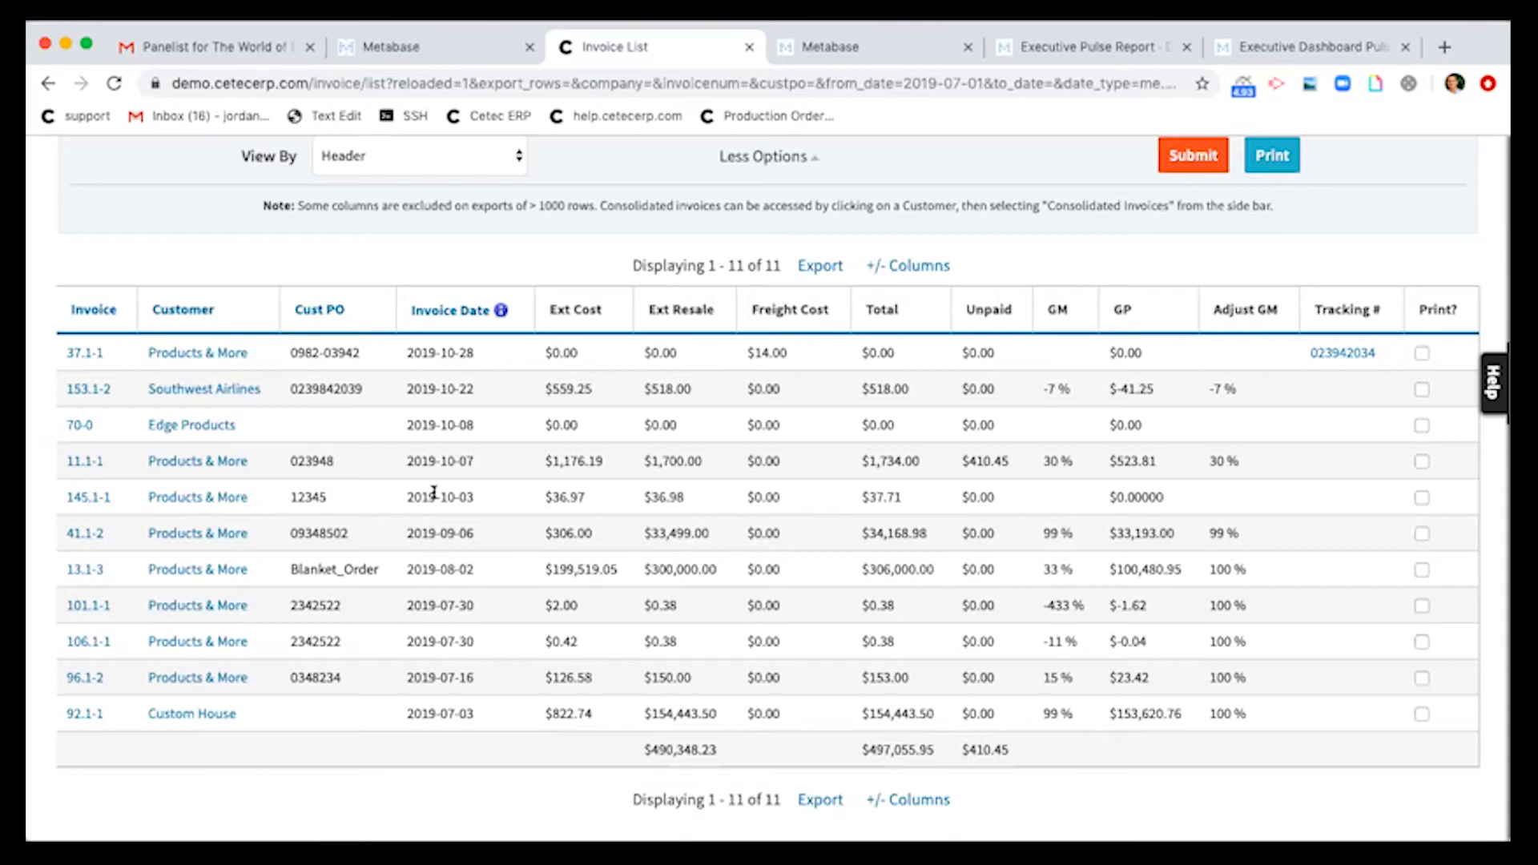
Review the Invoice List's filter fields above the results table once more
scroll(433, 492, "up", 6)
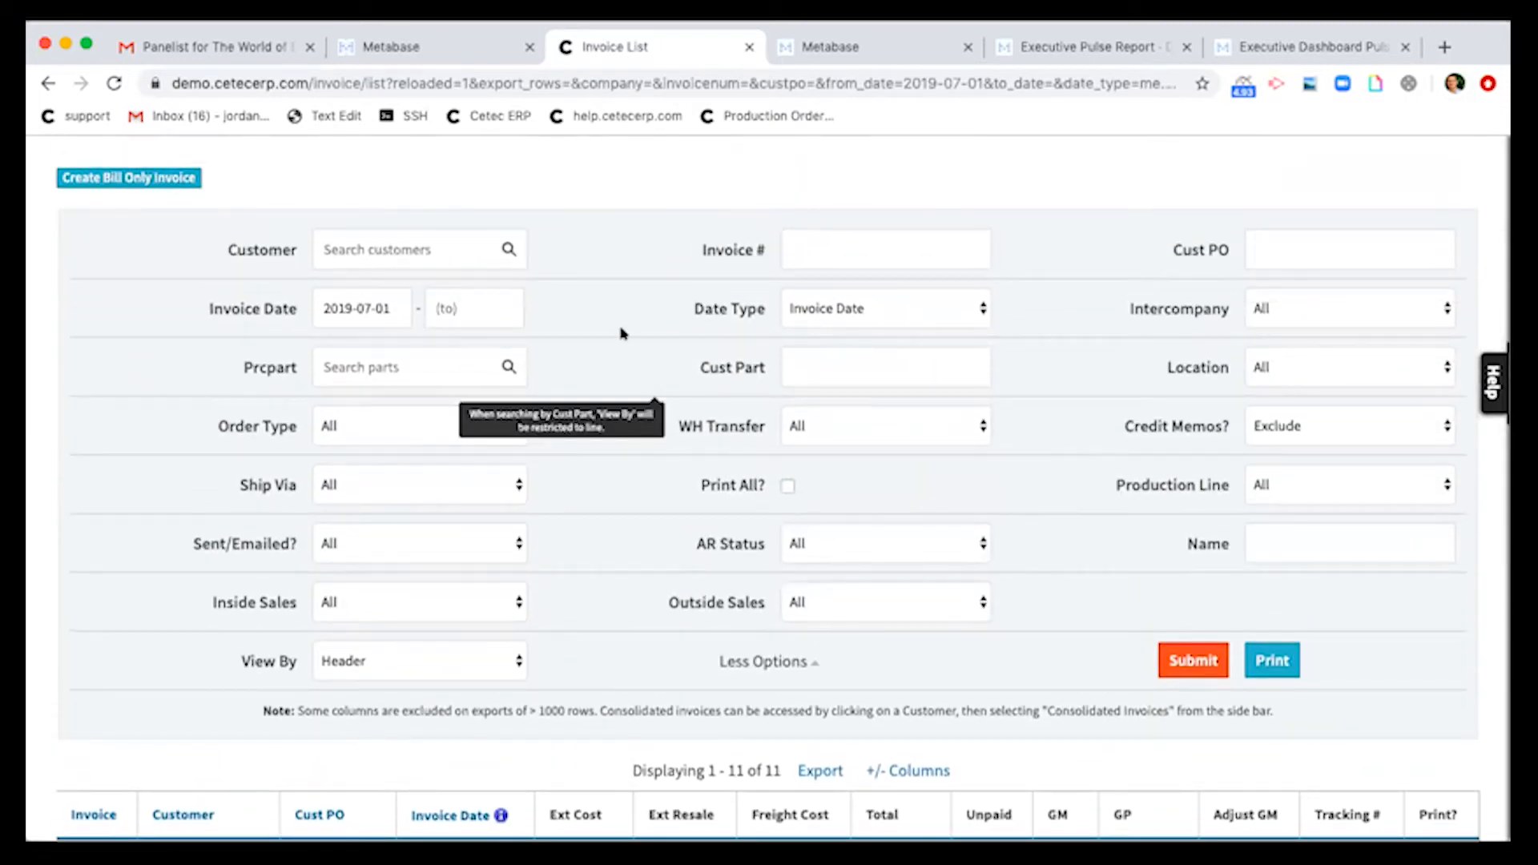
scroll(621, 333, "up", 2)
scroll(623, 333, "down", 3)
scroll(641, 361, "down", 2)
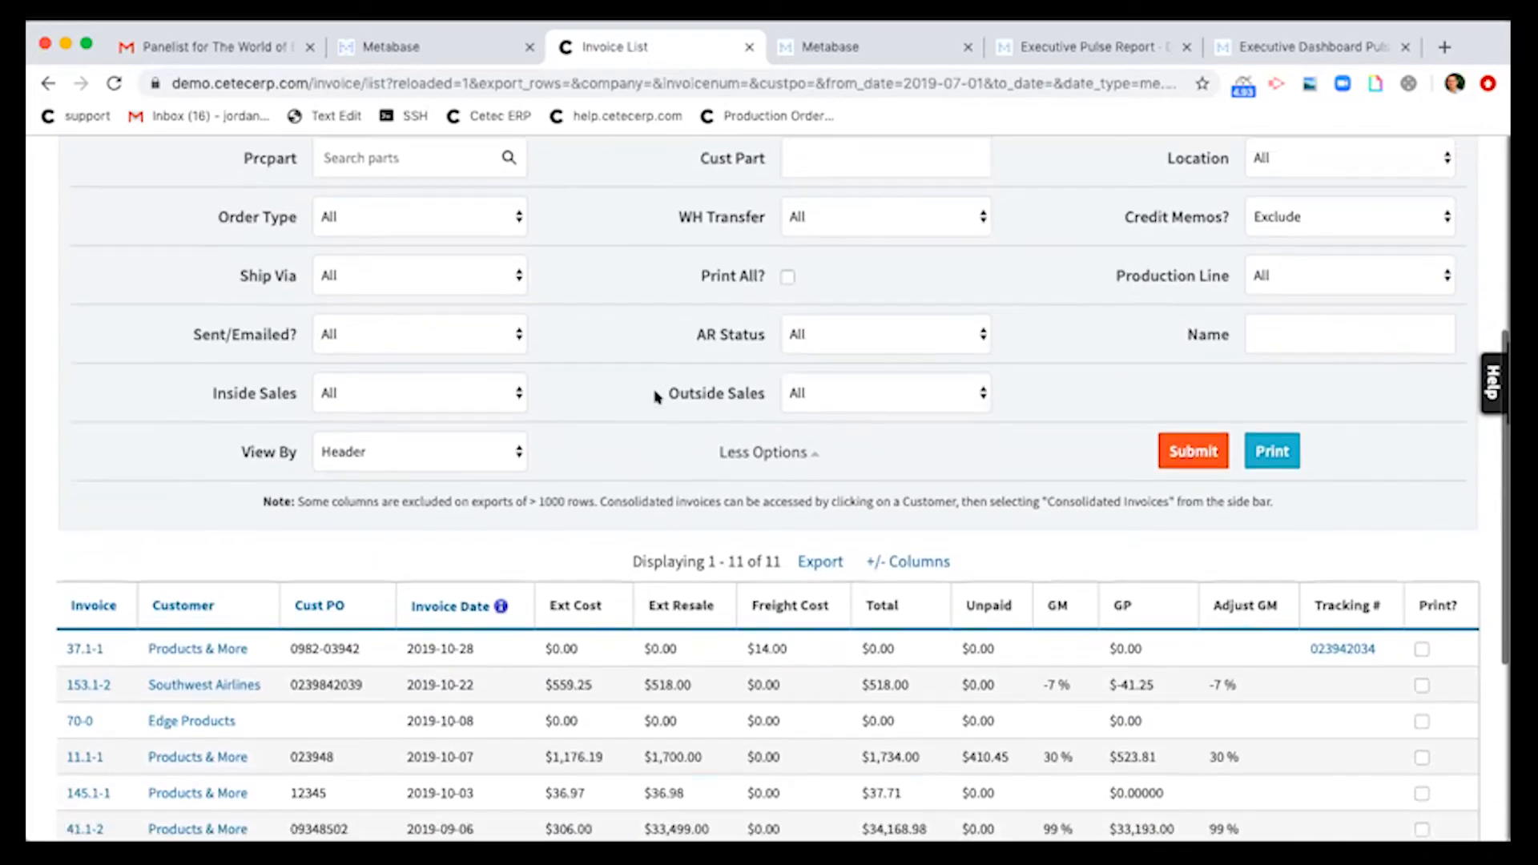
scroll(658, 401, "up", 5)
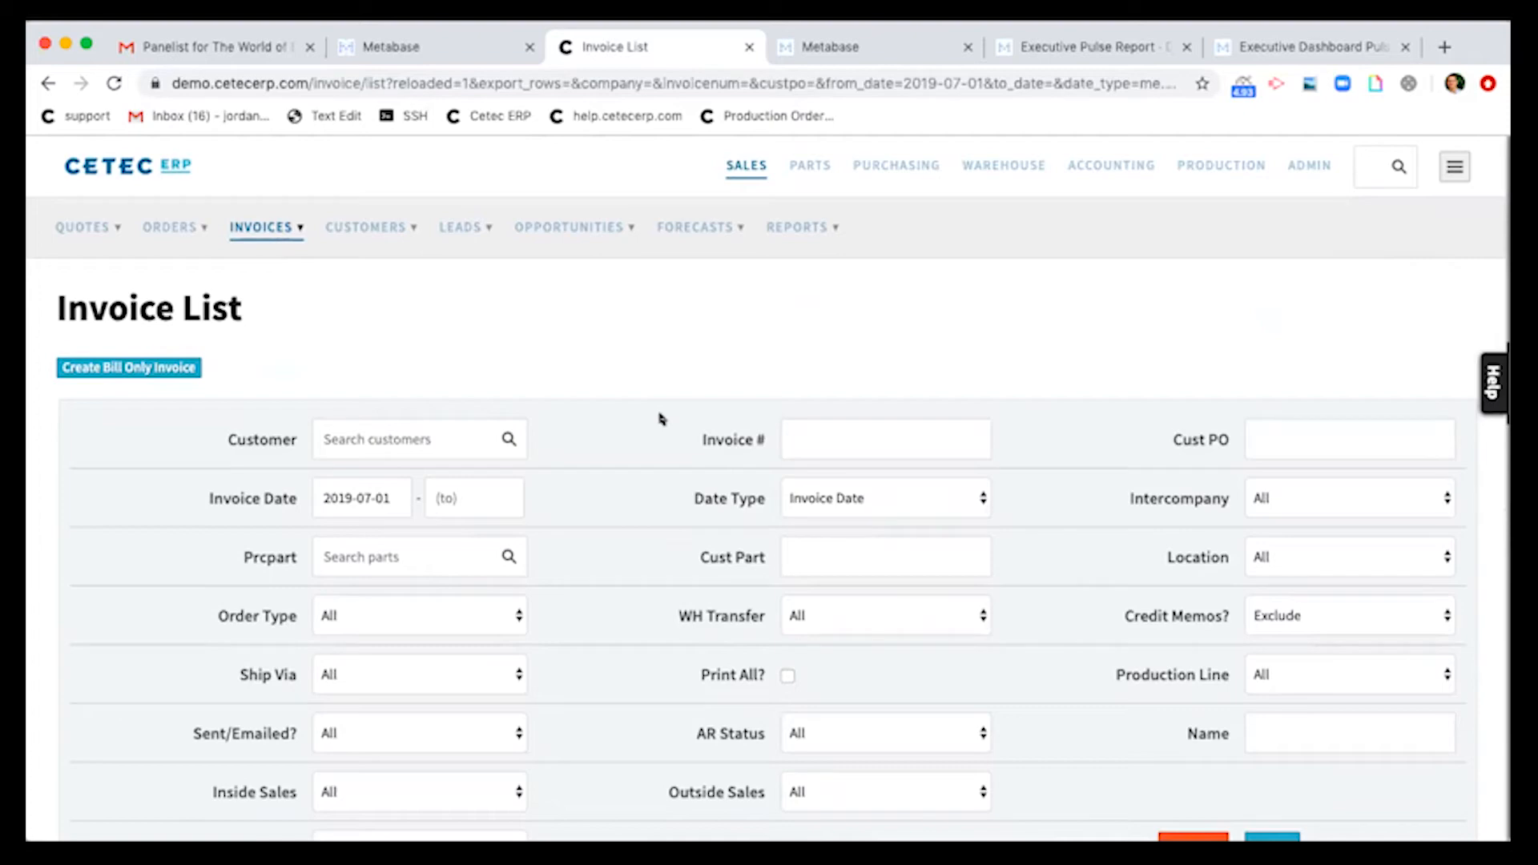
Switch to the Metabase demo instance and review its home page from the suggested X-rays to the Our Data databases
key("ctrl+Tab")
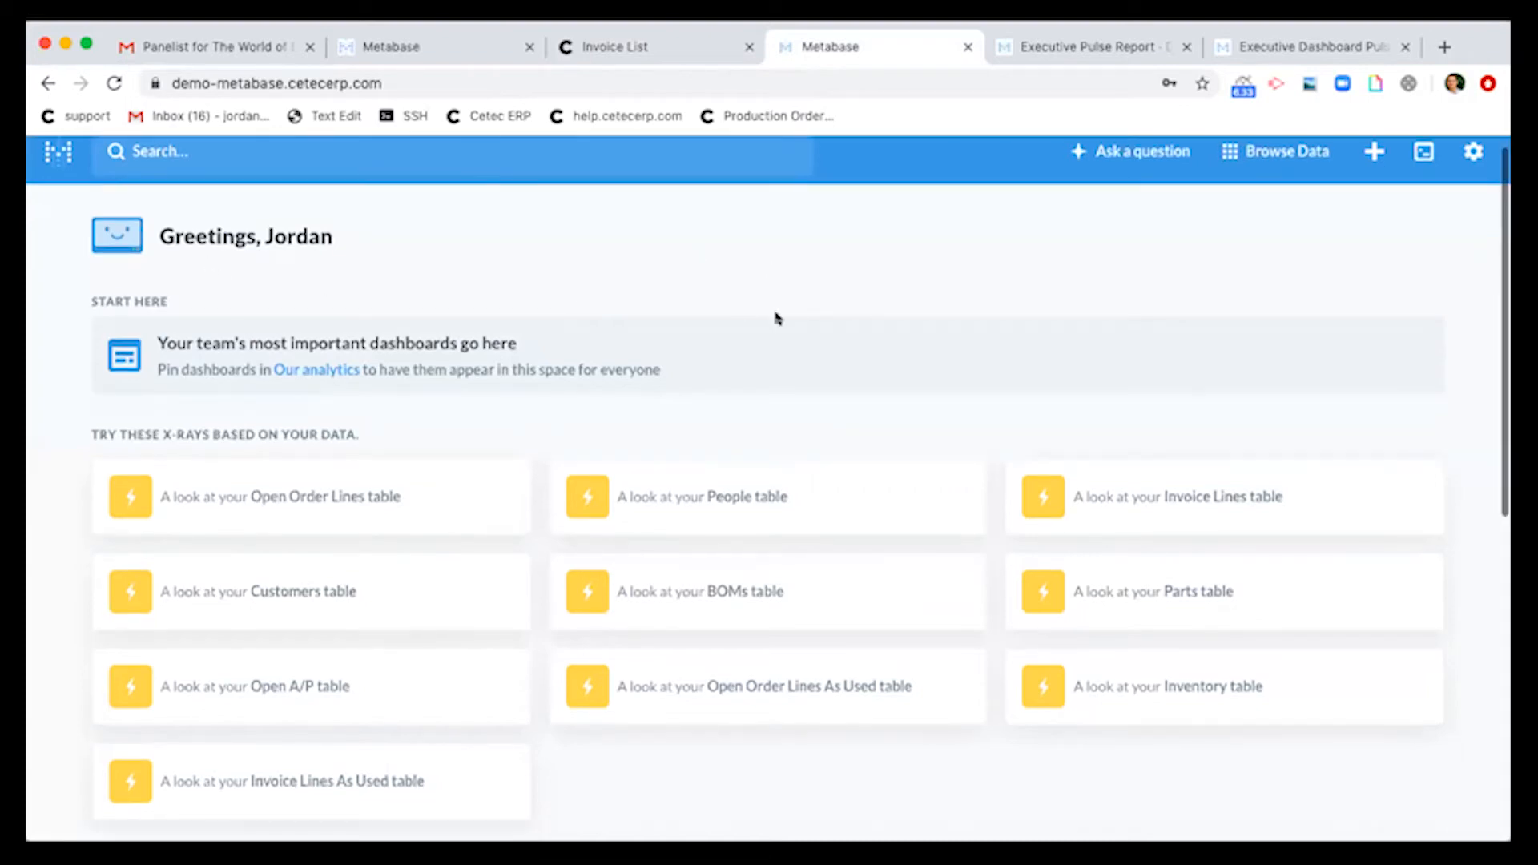
scroll(777, 318, "down", 2)
scroll(777, 318, "down", 4)
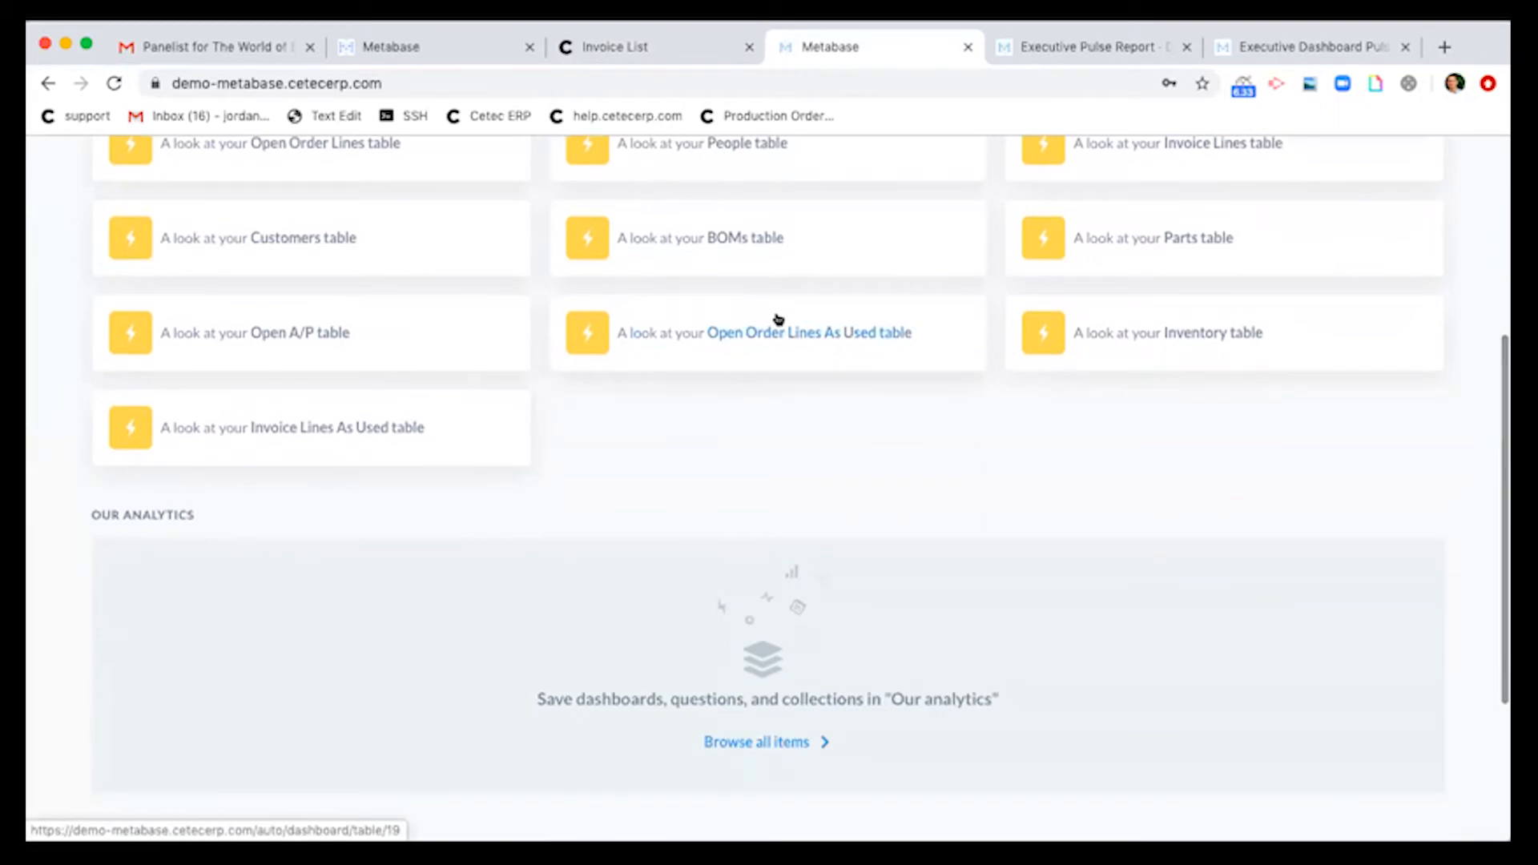
scroll(779, 320, "up", 1)
scroll(779, 320, "down", 1)
scroll(777, 317, "down", 4)
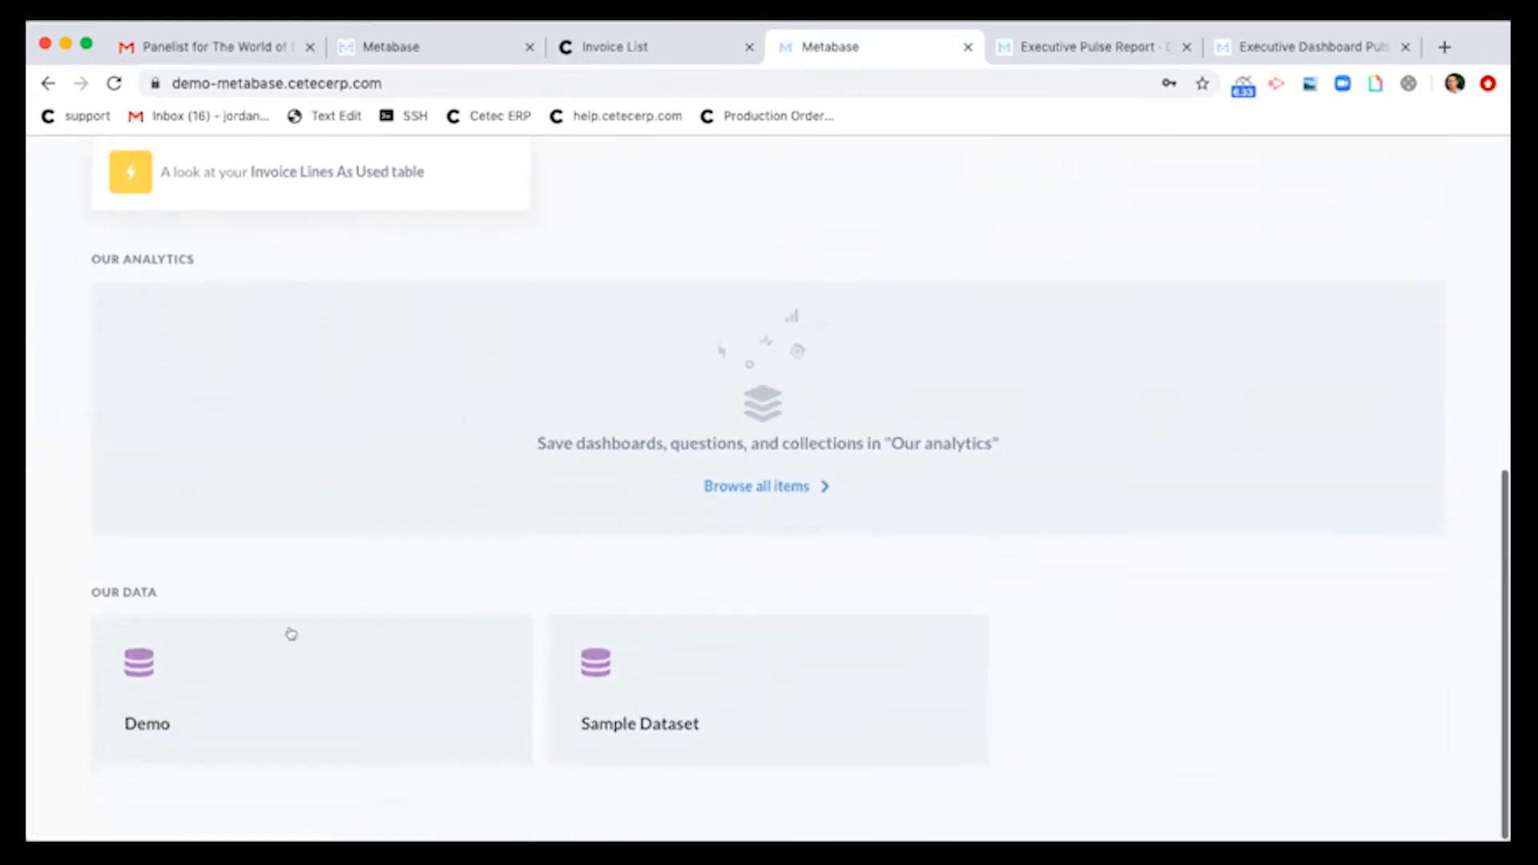
Open the Invoice Lines table of the Demo database and look over its rows
left_click(144, 726)
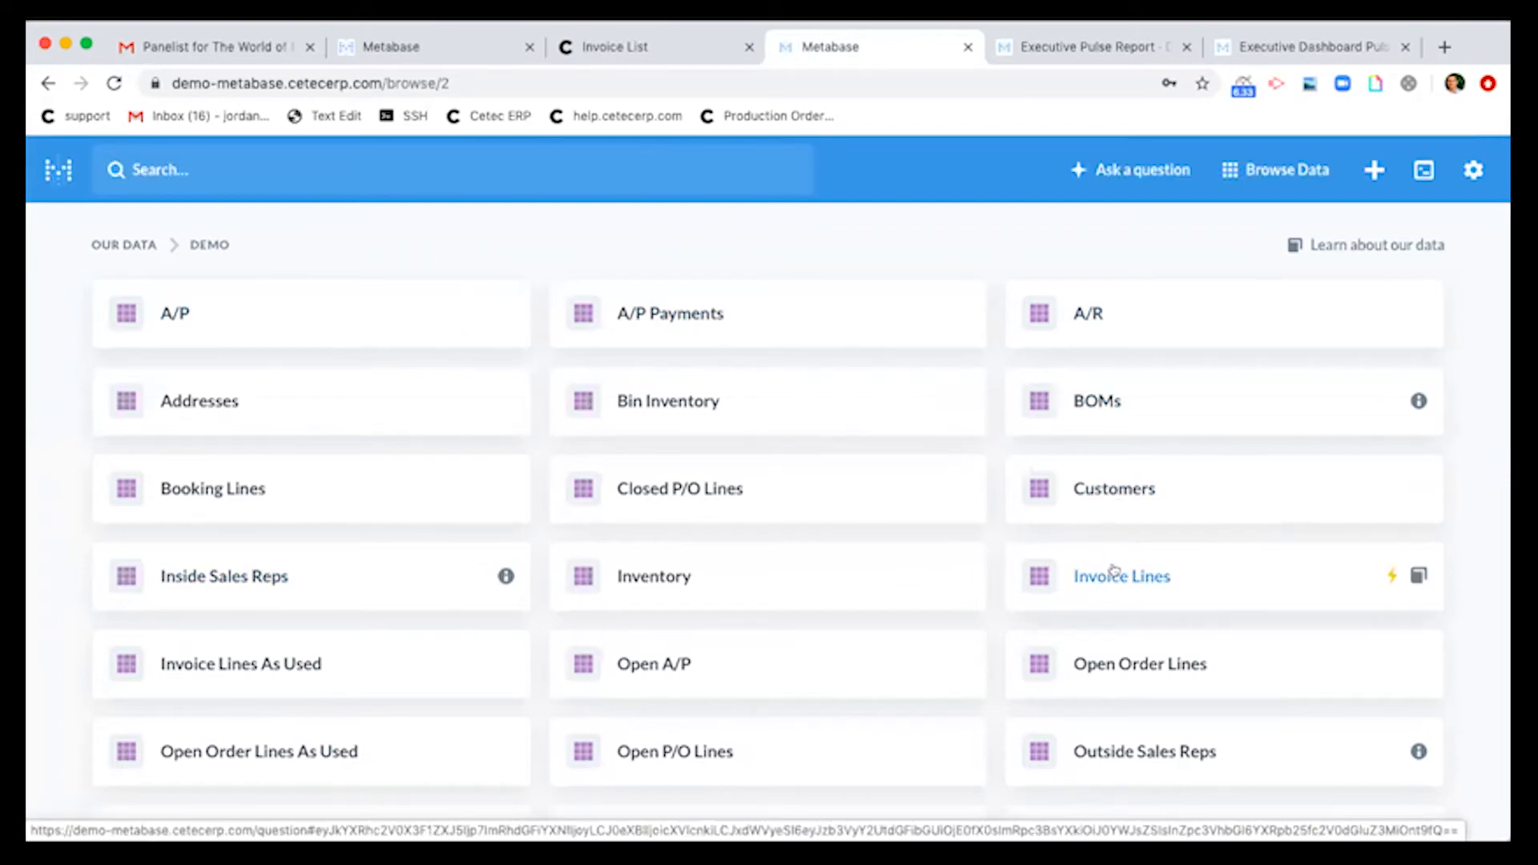
scroll(1229, 550, "down", 3)
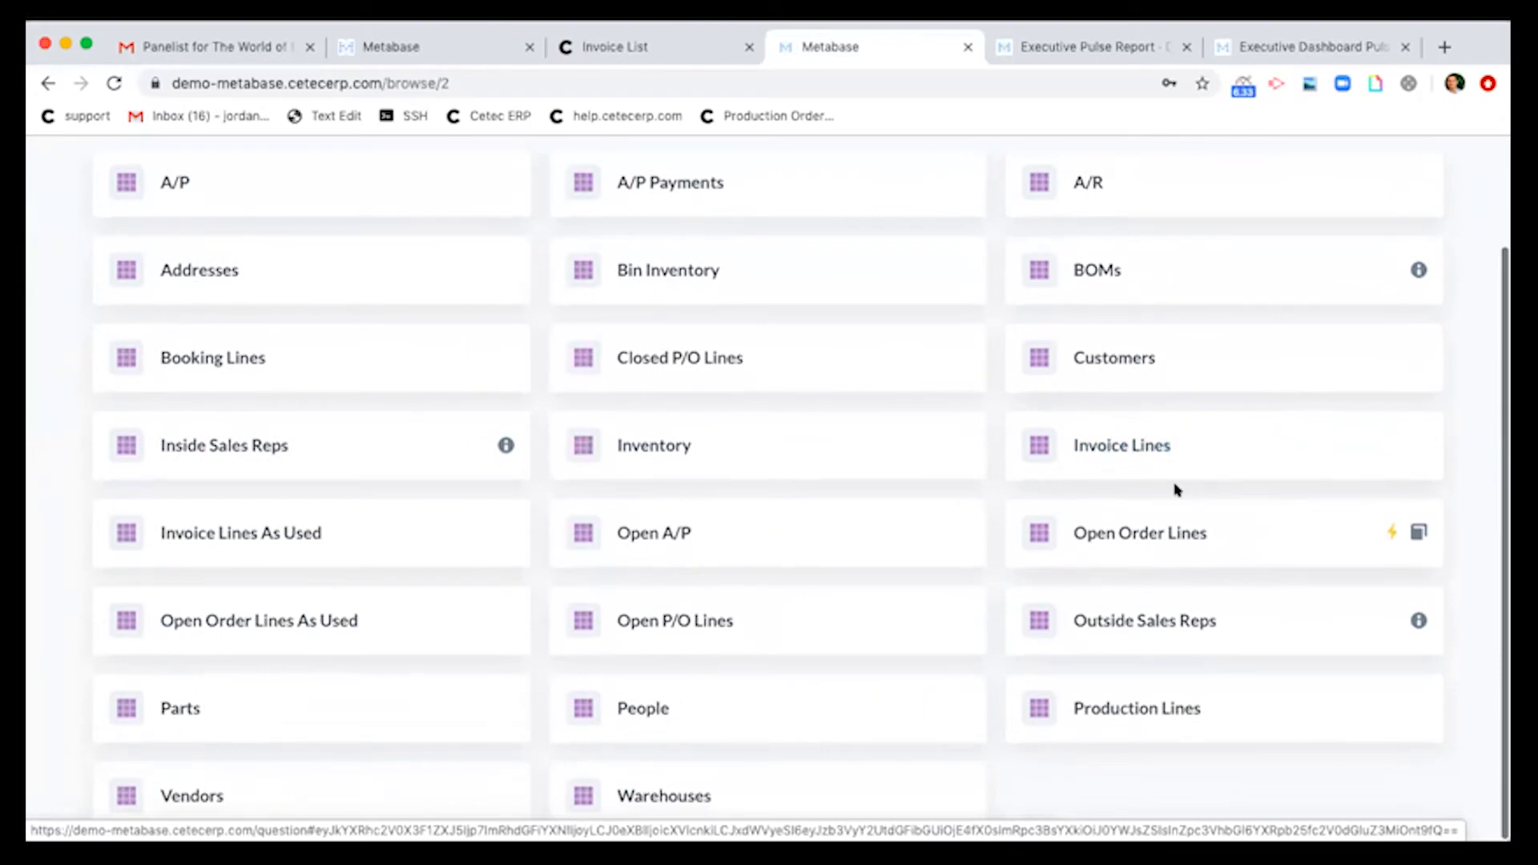
left_click(1118, 449)
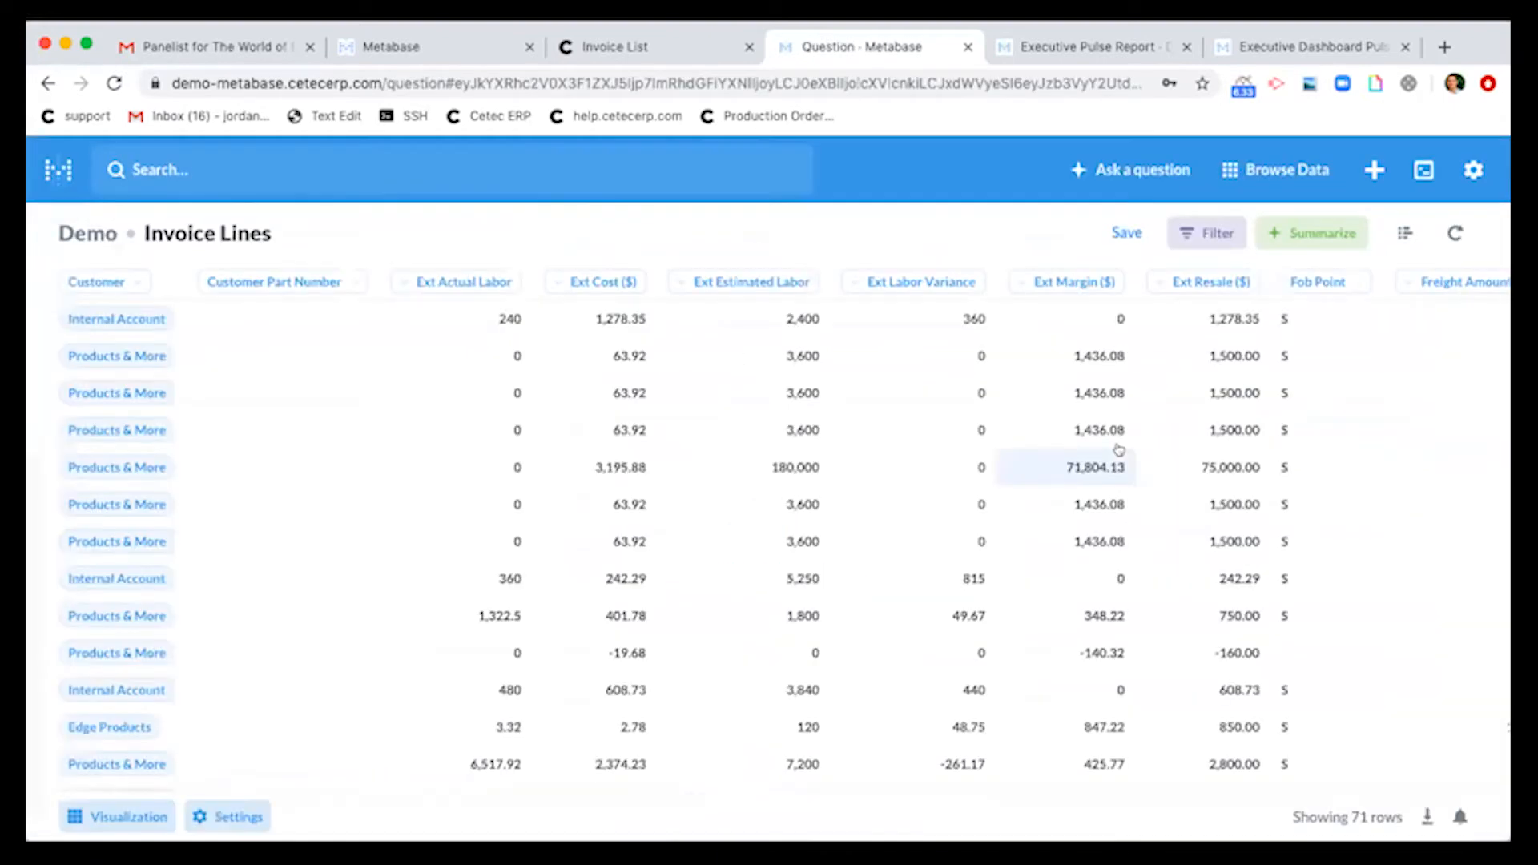
scroll(492, 562, "down", 1)
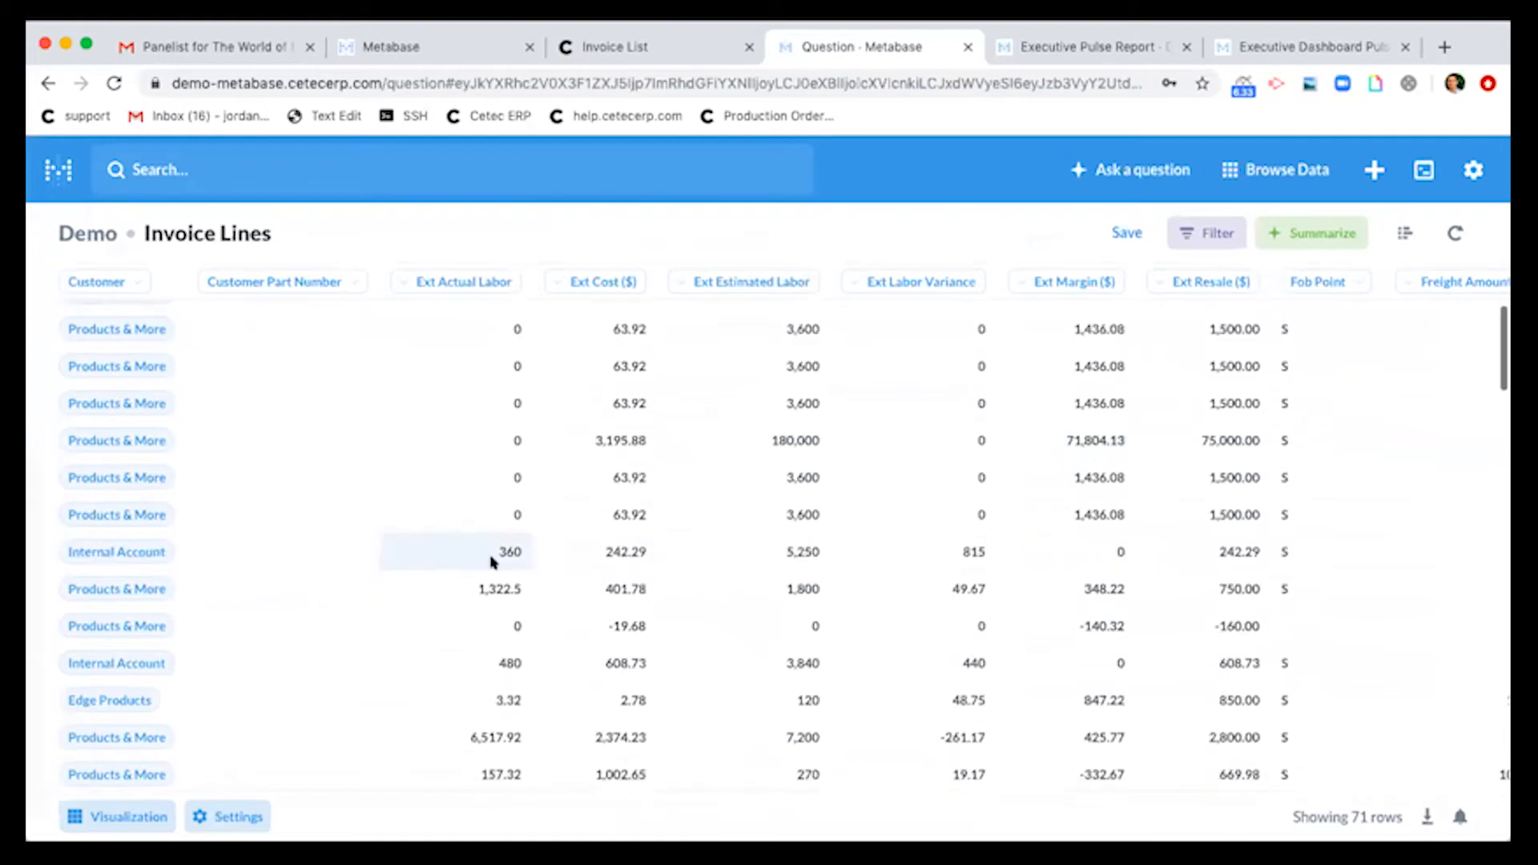
Add the Invoice Number column to the visible columns of the Invoice Lines table
left_click(229, 815)
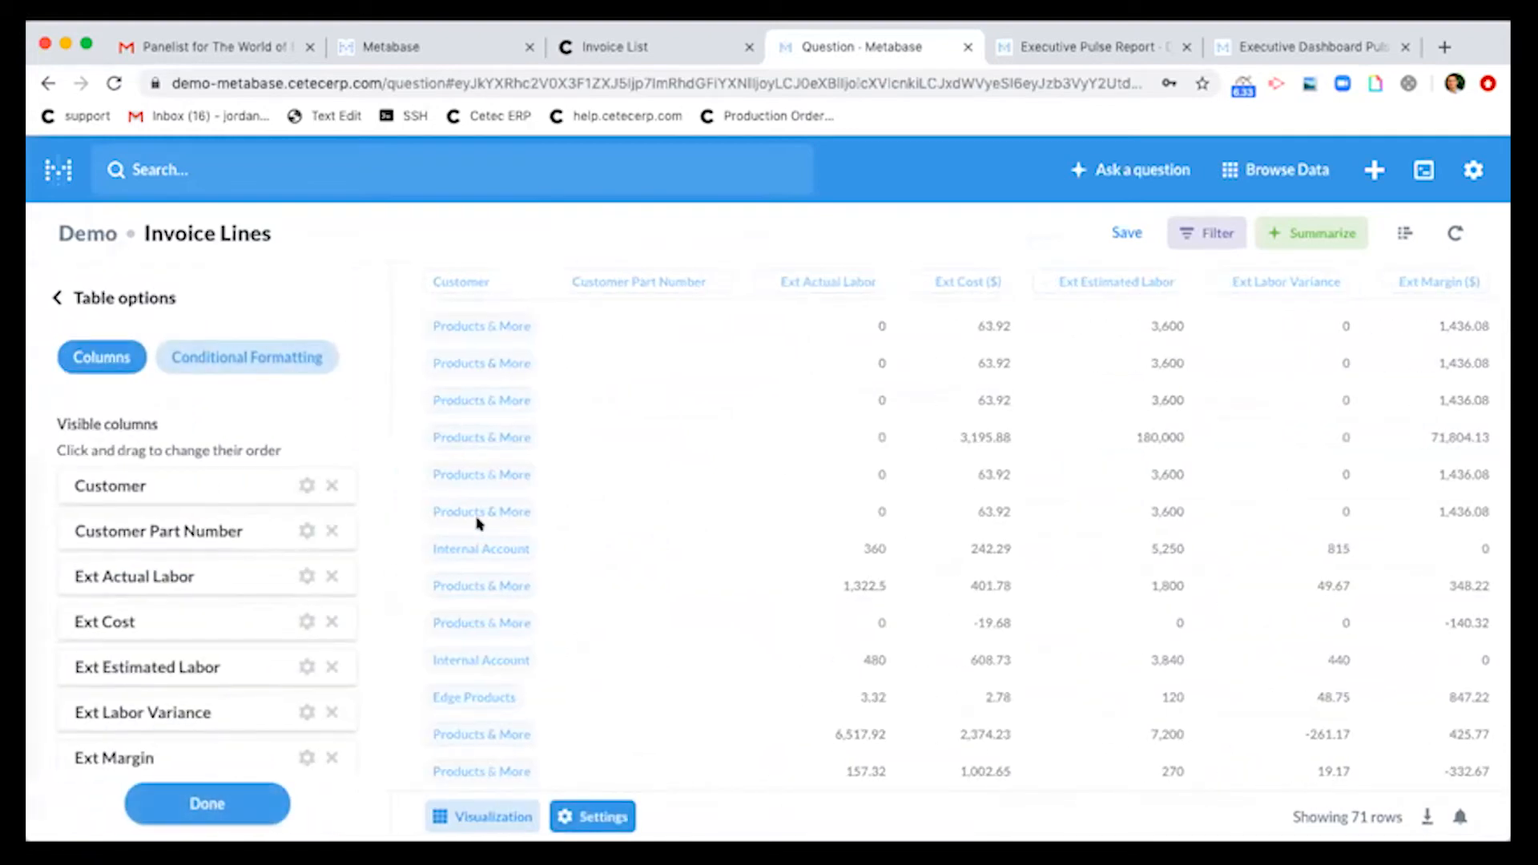
scroll(170, 511, "down", 1)
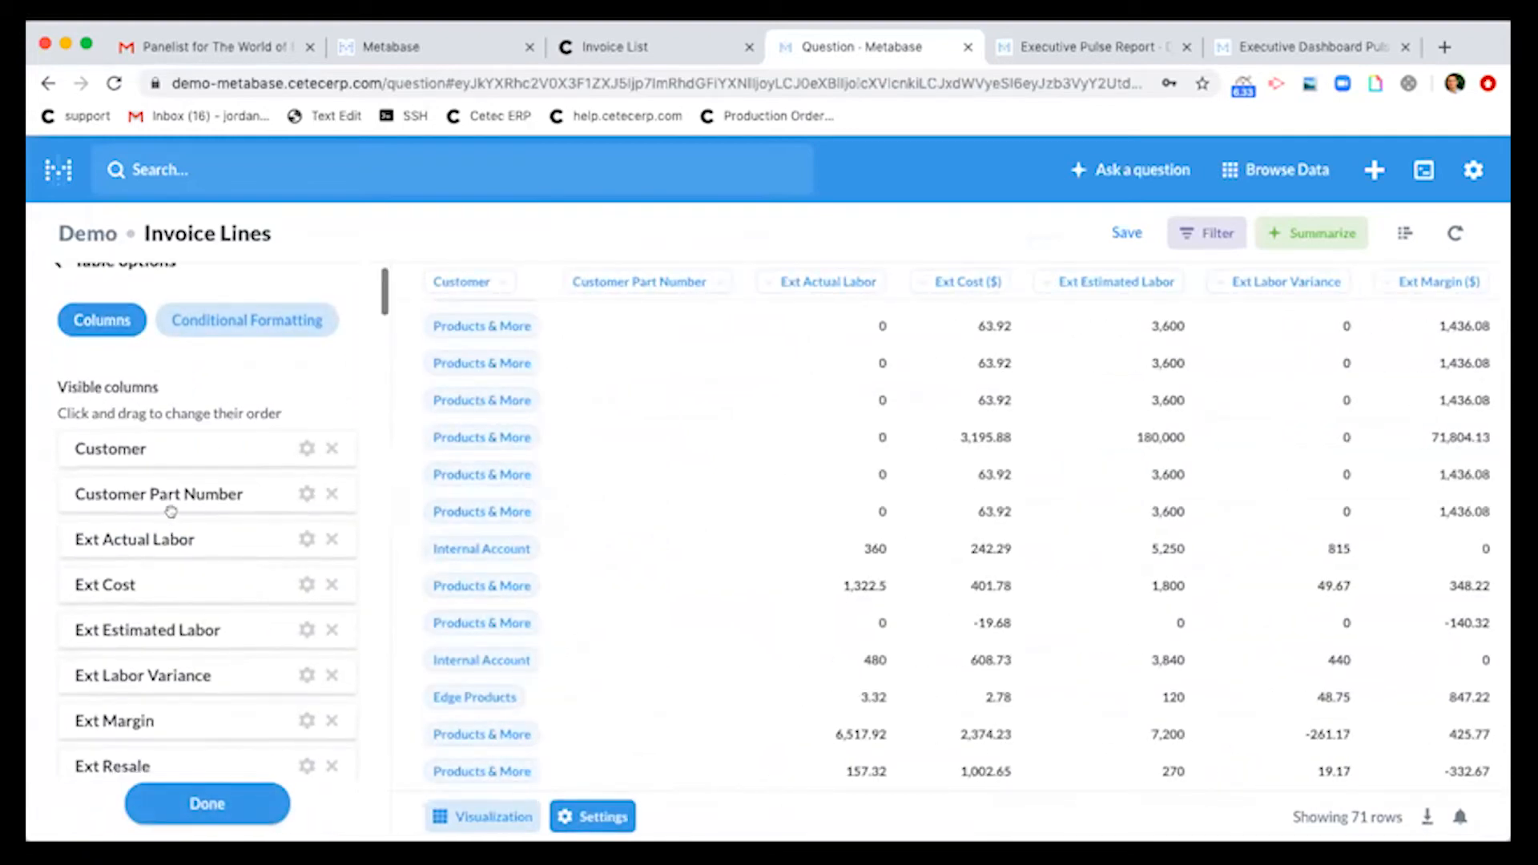
scroll(171, 511, "down", 15)
scroll(171, 511, "down", 6)
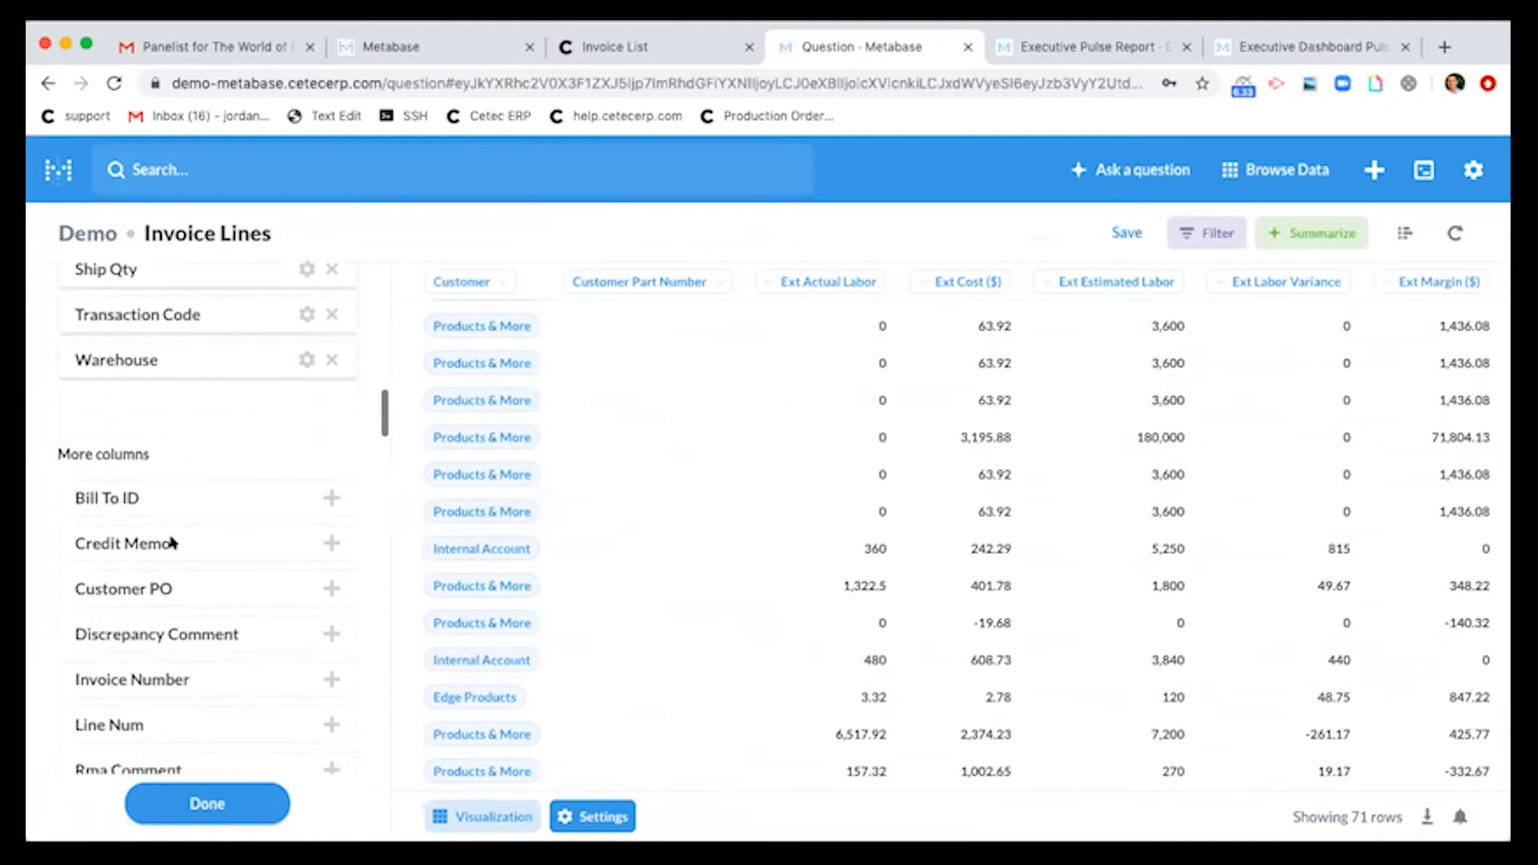
scroll(171, 543, "down", 1)
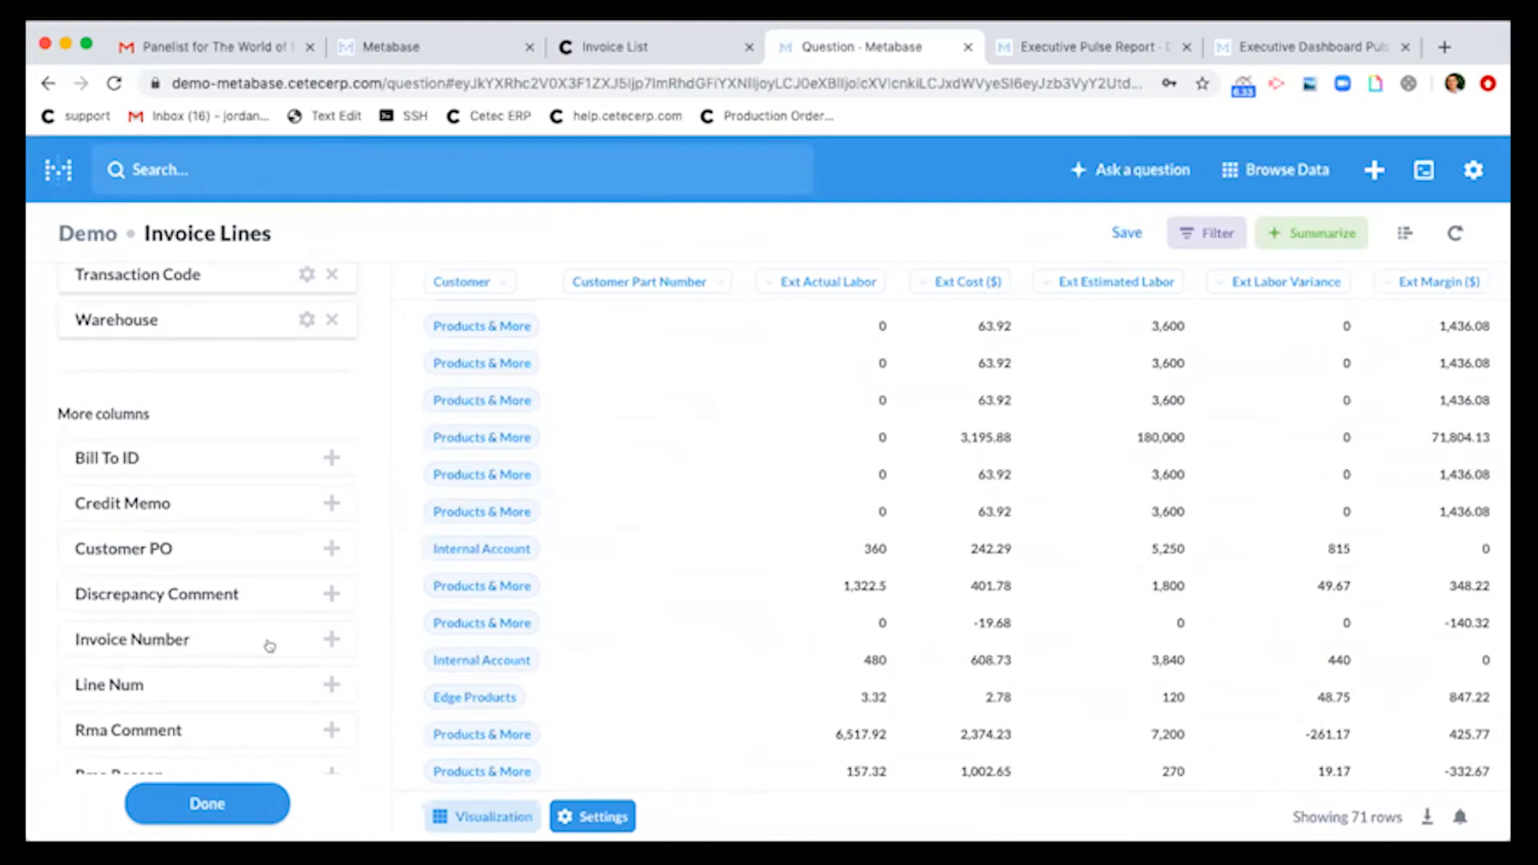
left_click(331, 639)
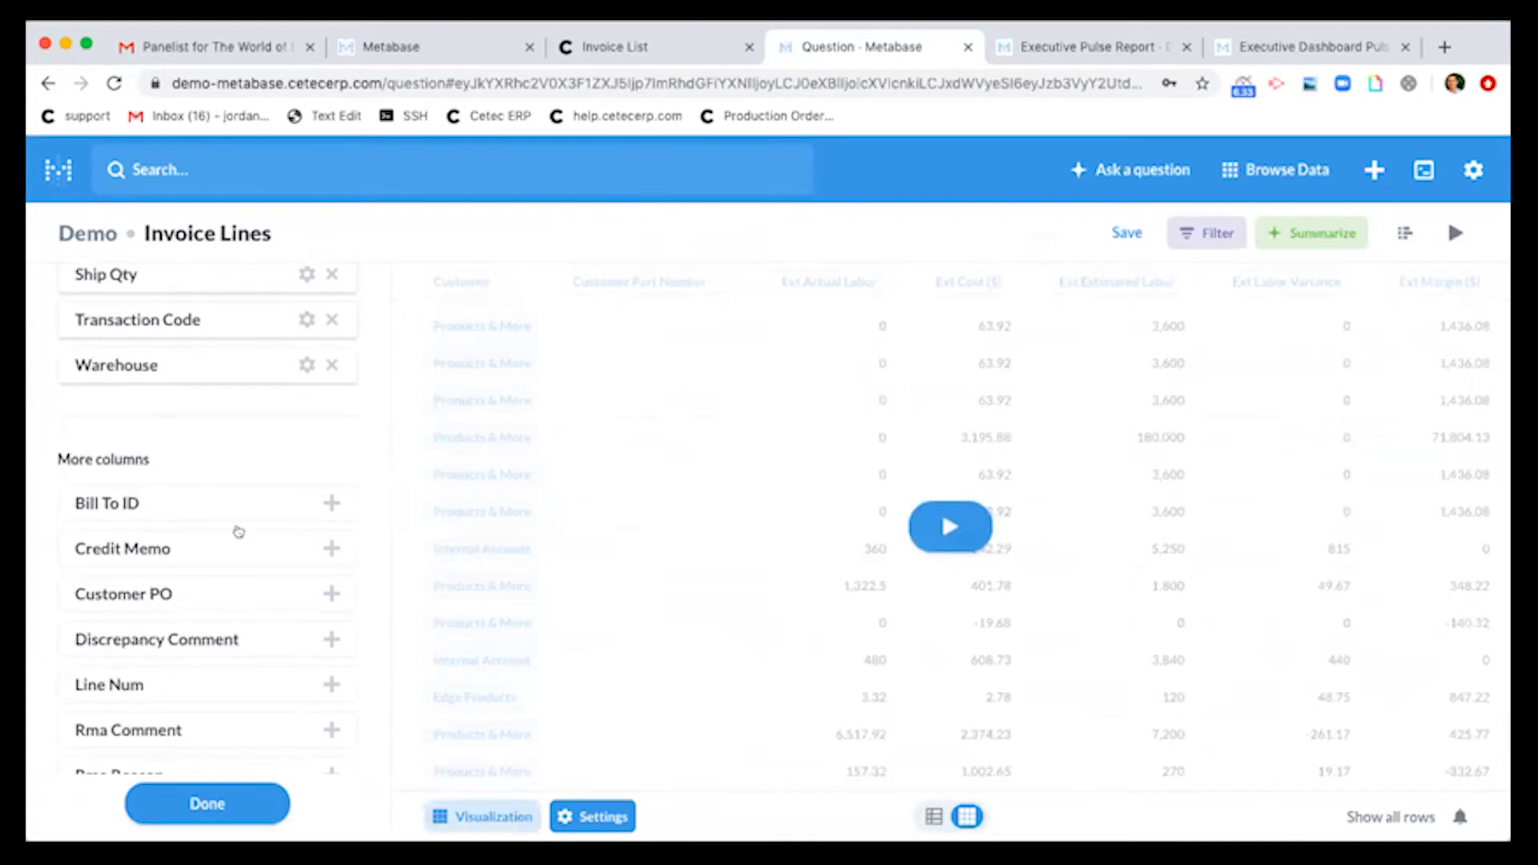
Move the Invoice Number column to the first position, ahead of Customer, and rerun the query
scroll(236, 465, "up", 10)
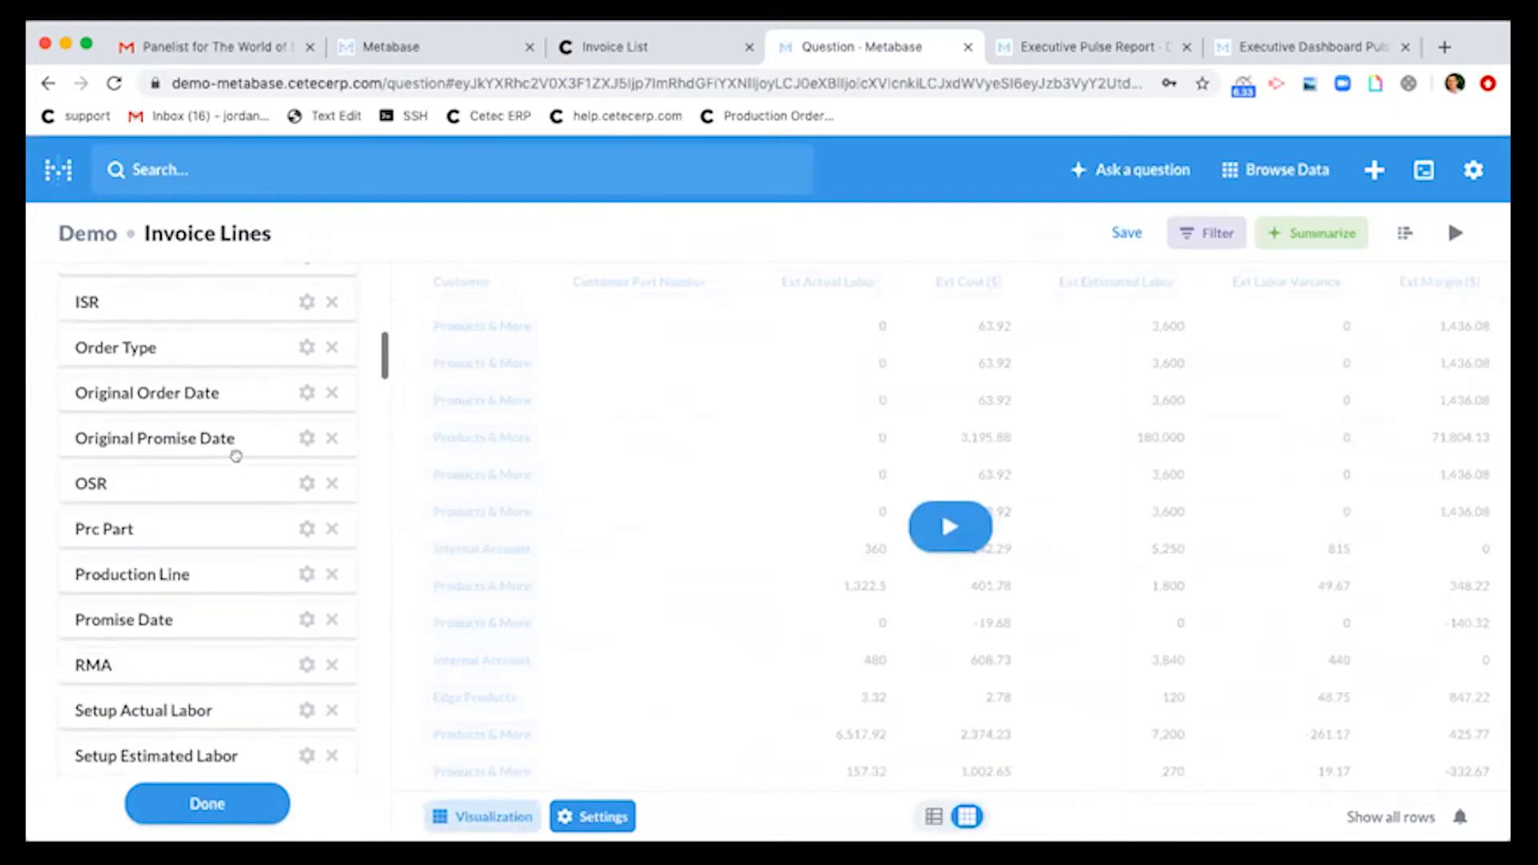
scroll(236, 456, "up", 2)
left_click_drag(189, 532, 186, 311)
scroll(185, 371, "up", 3)
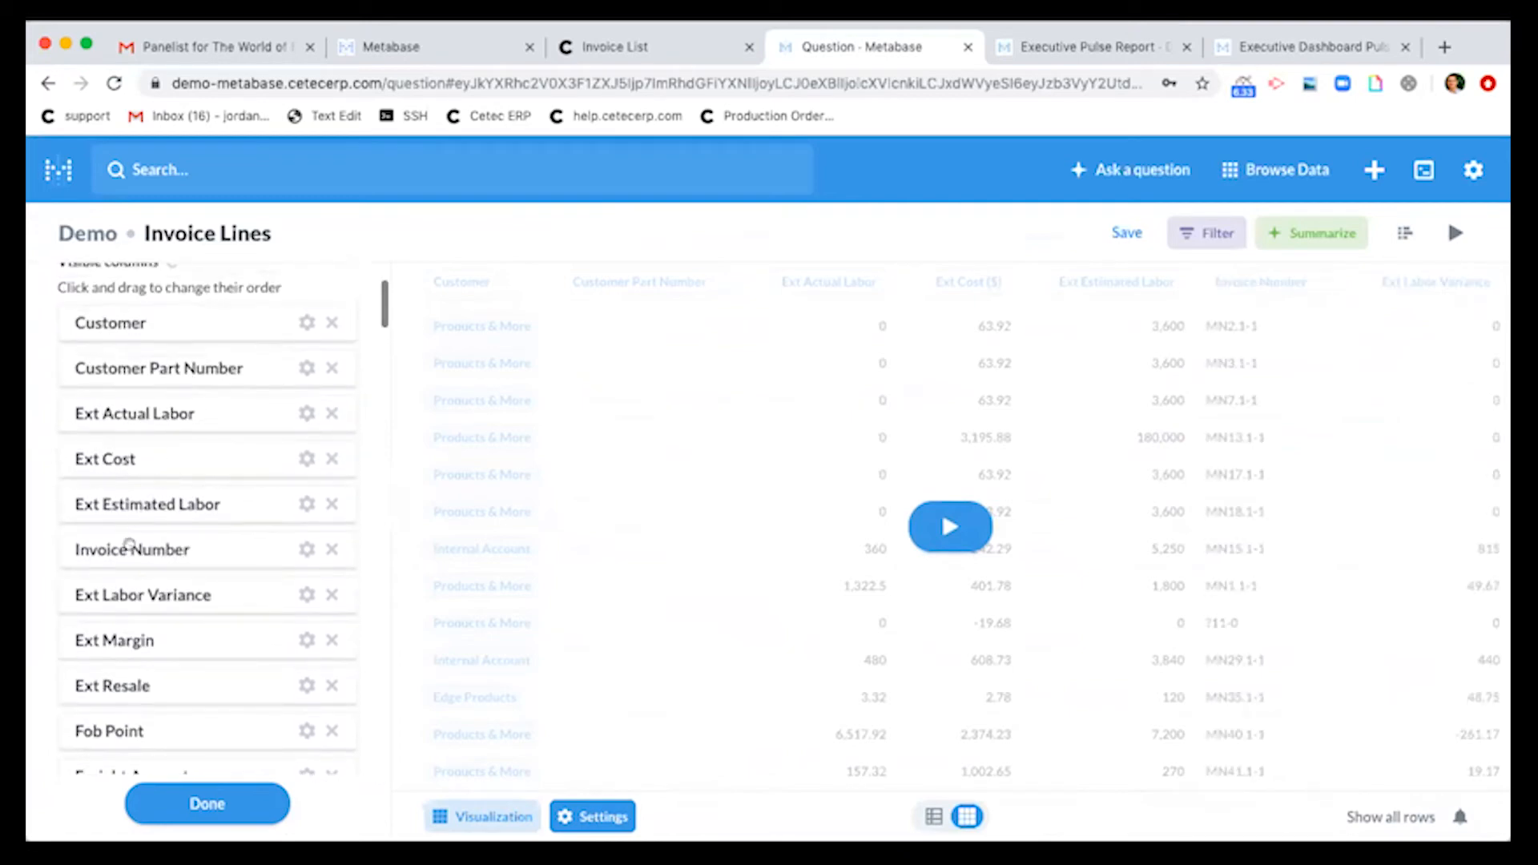
left_click_drag(128, 549, 153, 325)
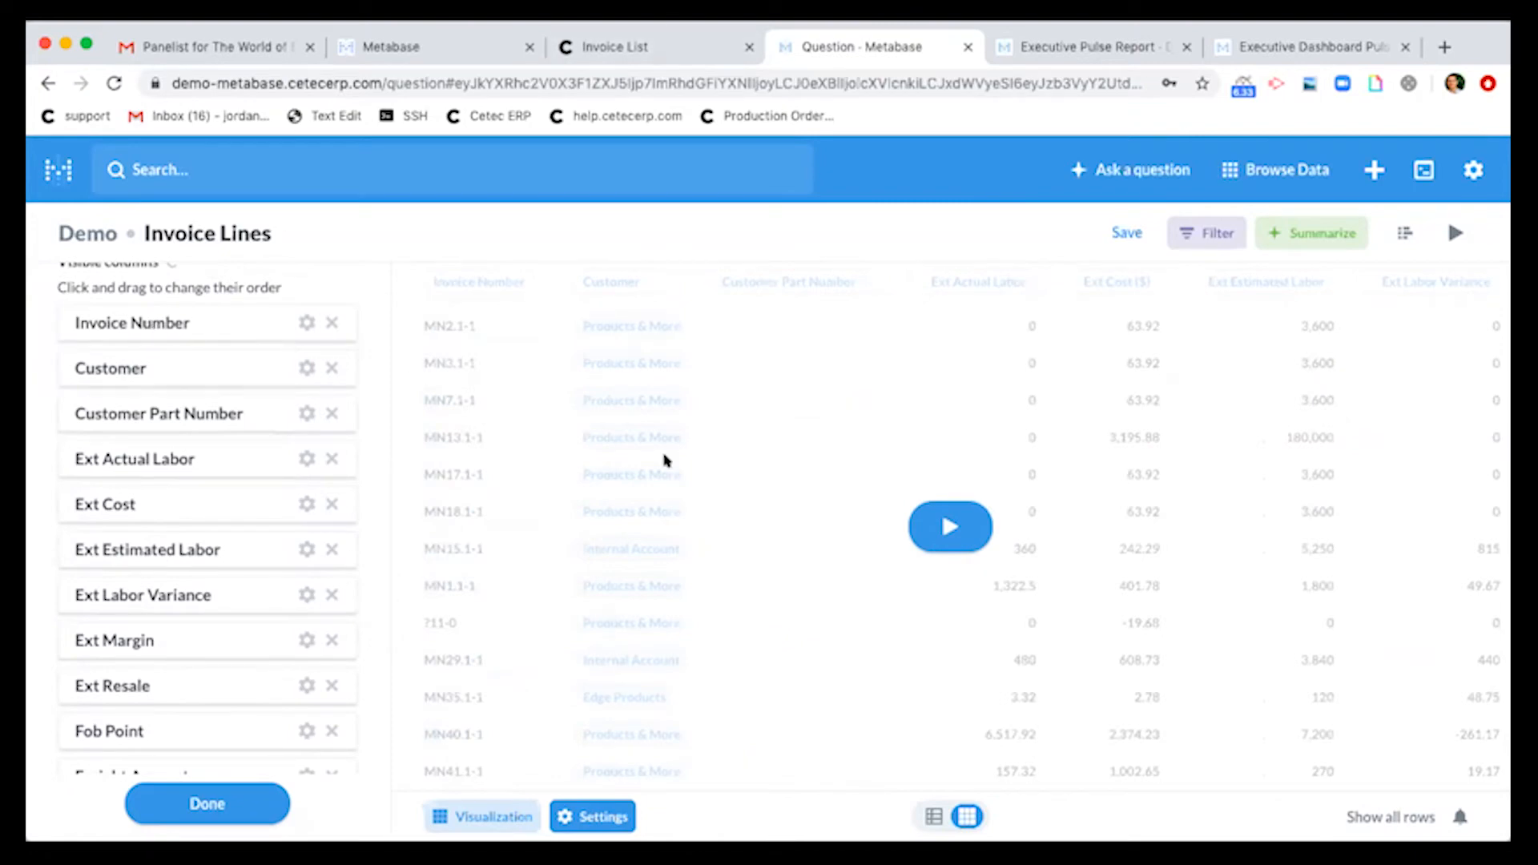
left_click(948, 527)
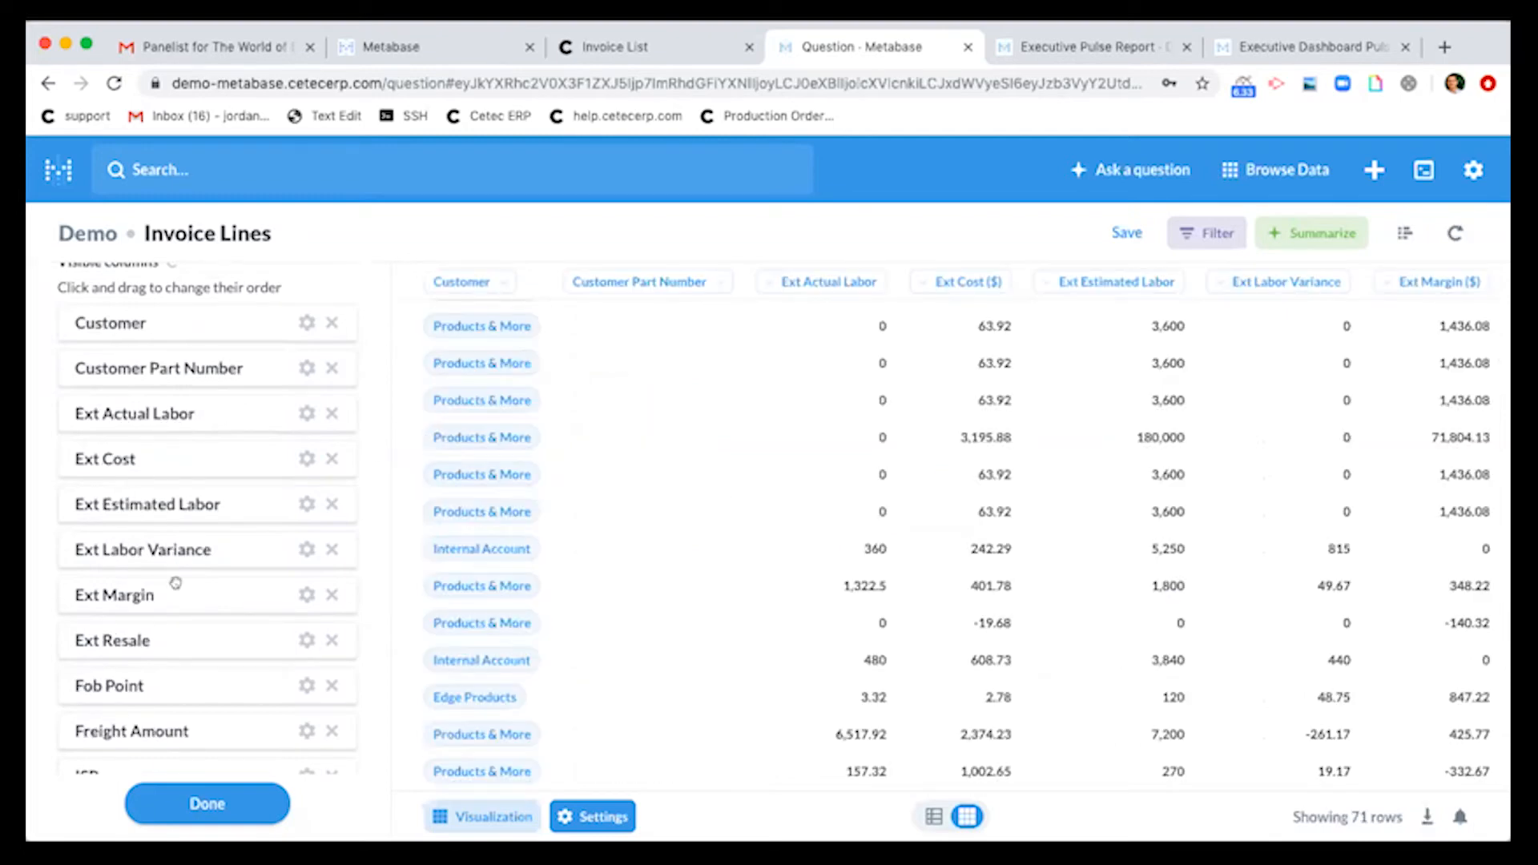
Add the Invoice Number column to the table once more and close the table options
scroll(176, 588, "down", 10)
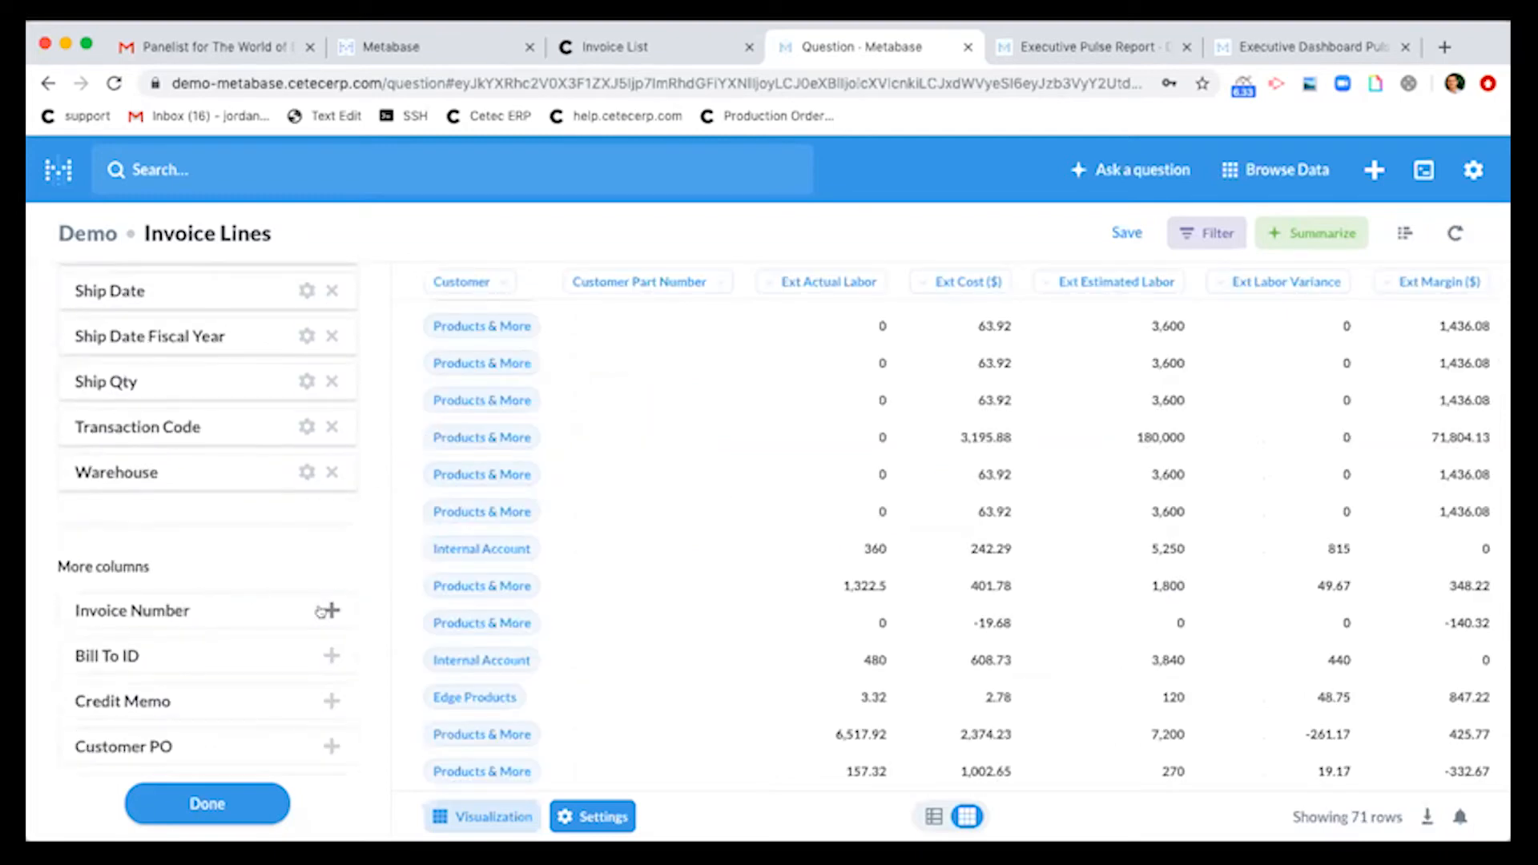
left_click(325, 610)
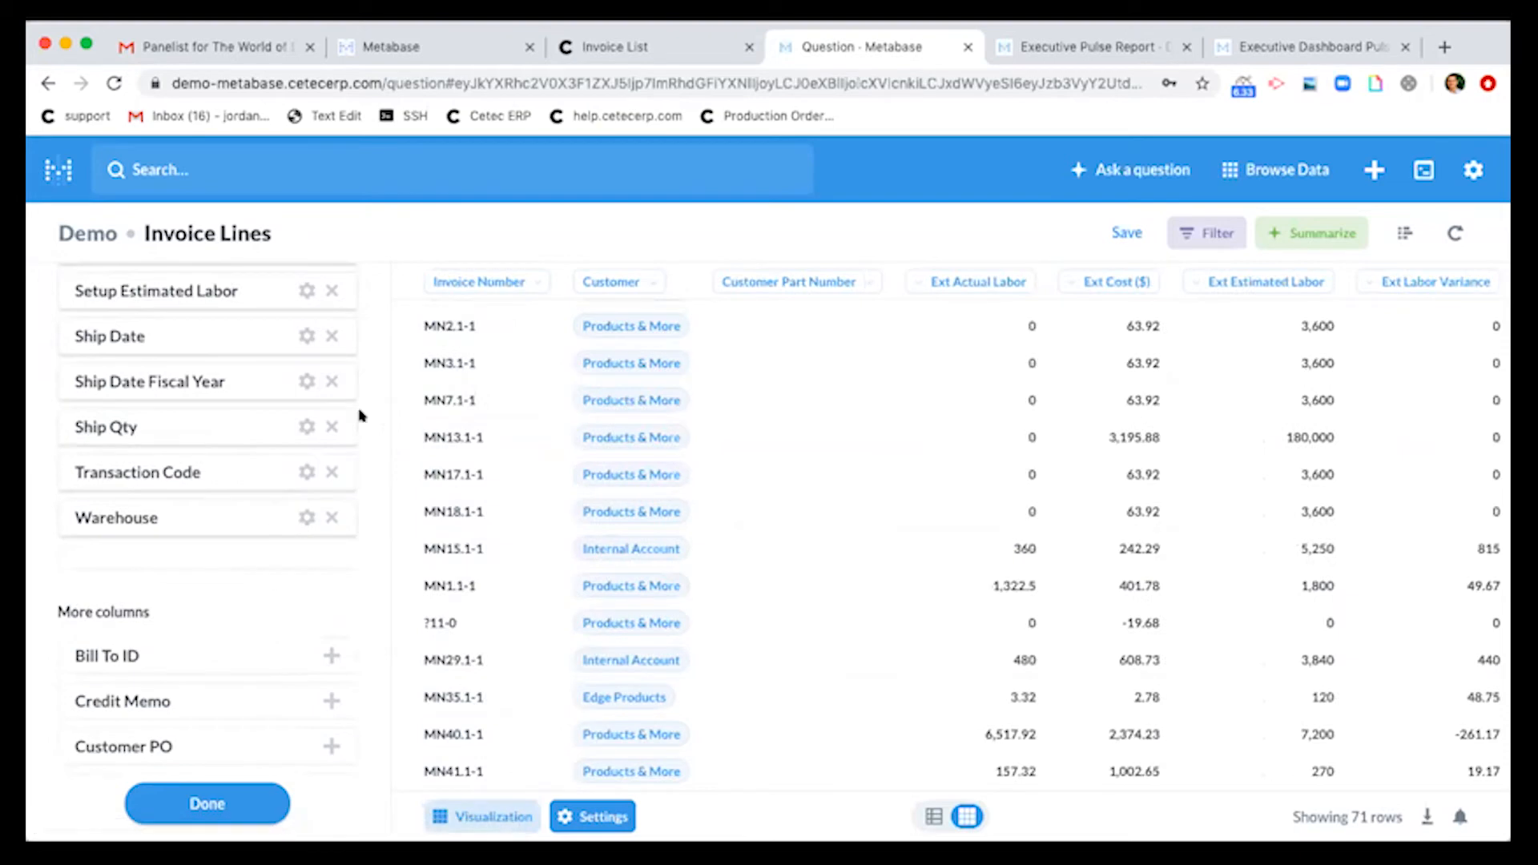
scroll(625, 448, "up", 1)
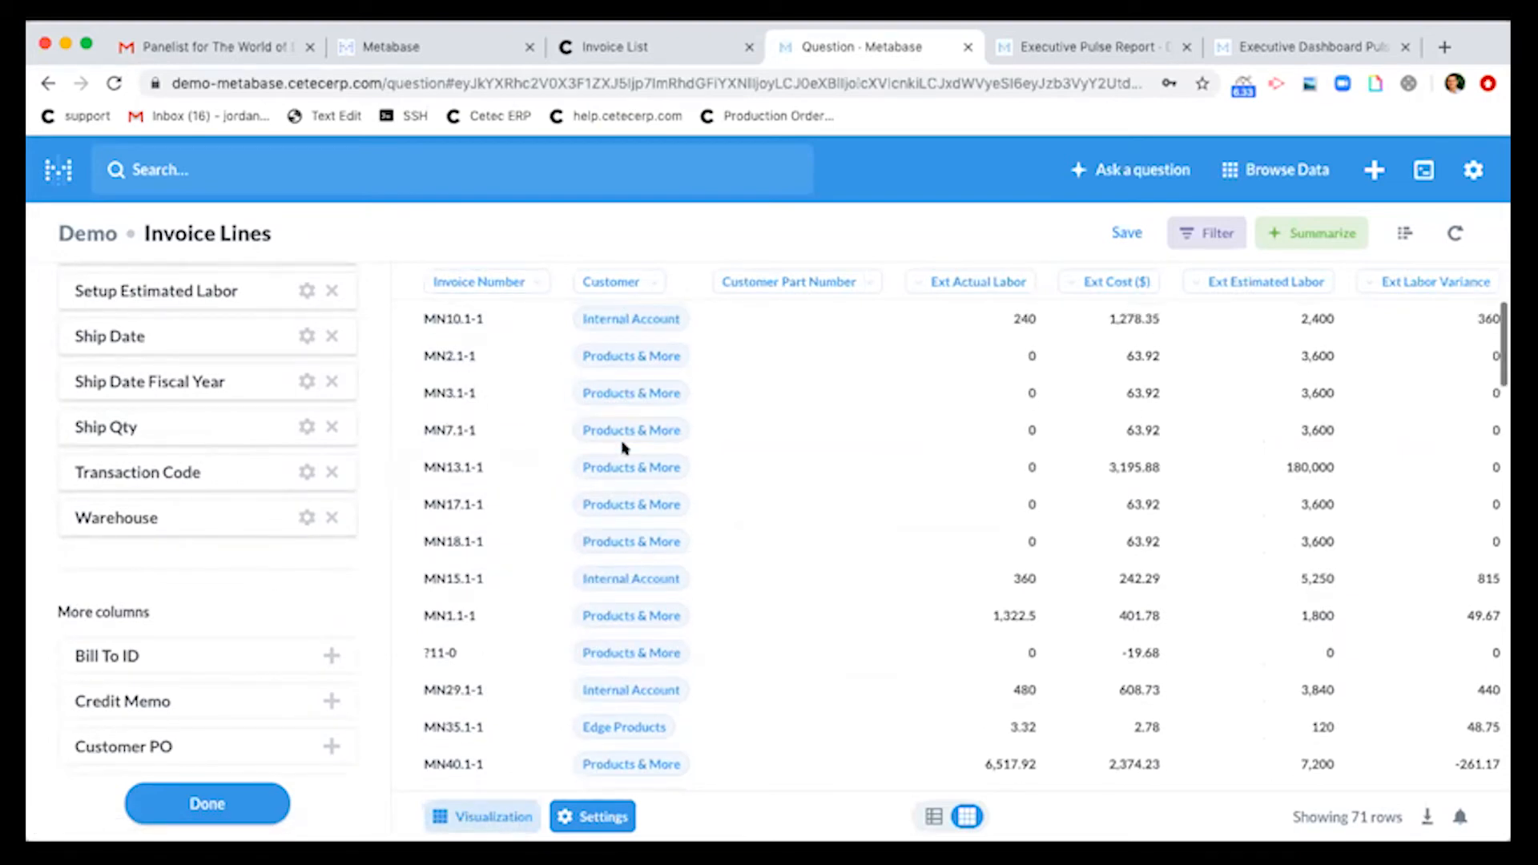
left_click(207, 803)
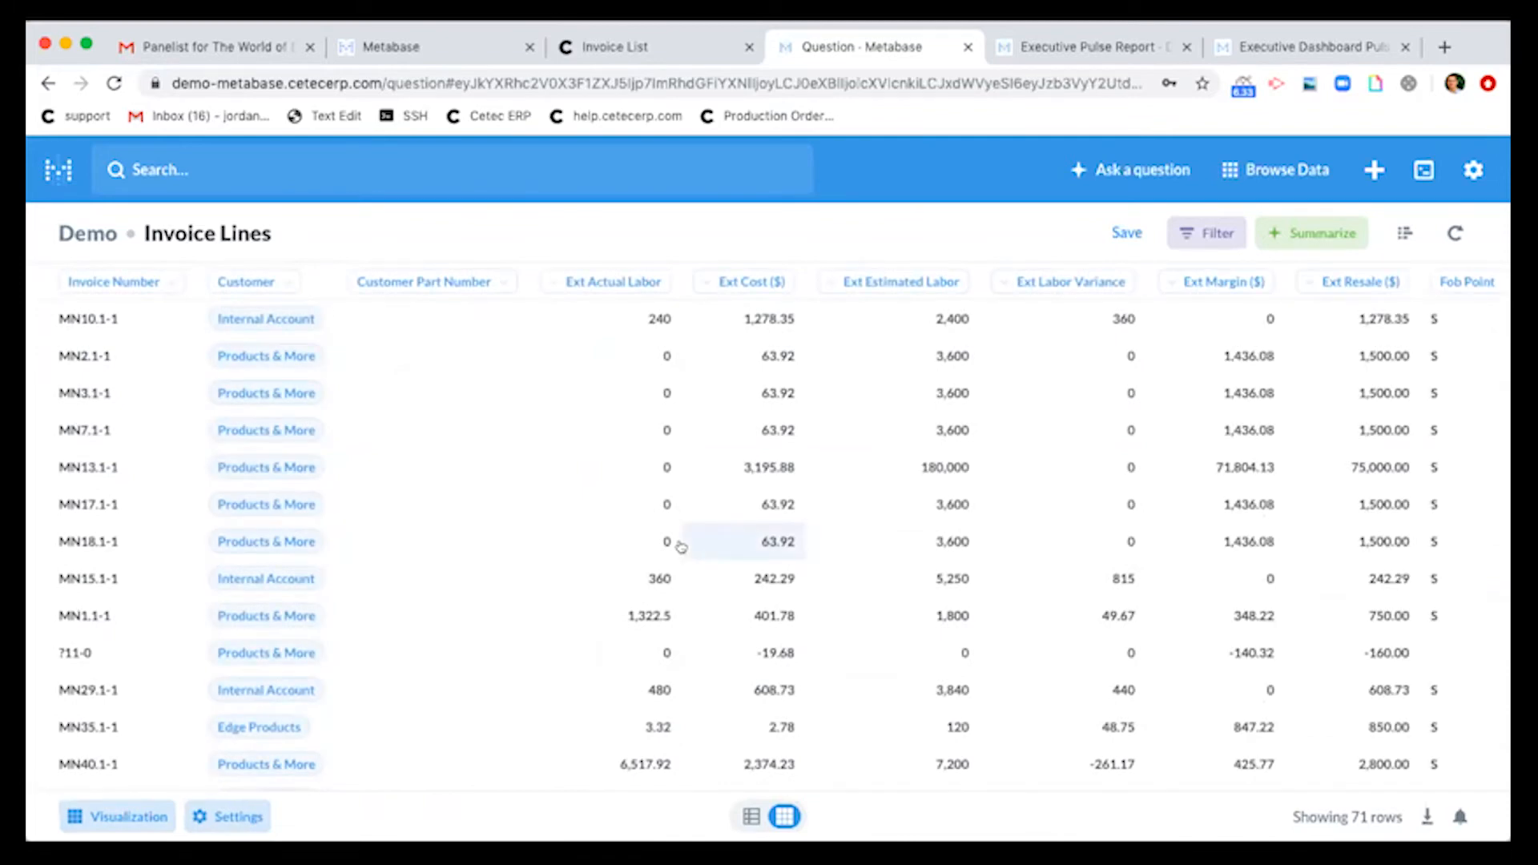
Summarize the invoice lines by Sum of Ext Resale in place of the row count
left_click(1292, 237)
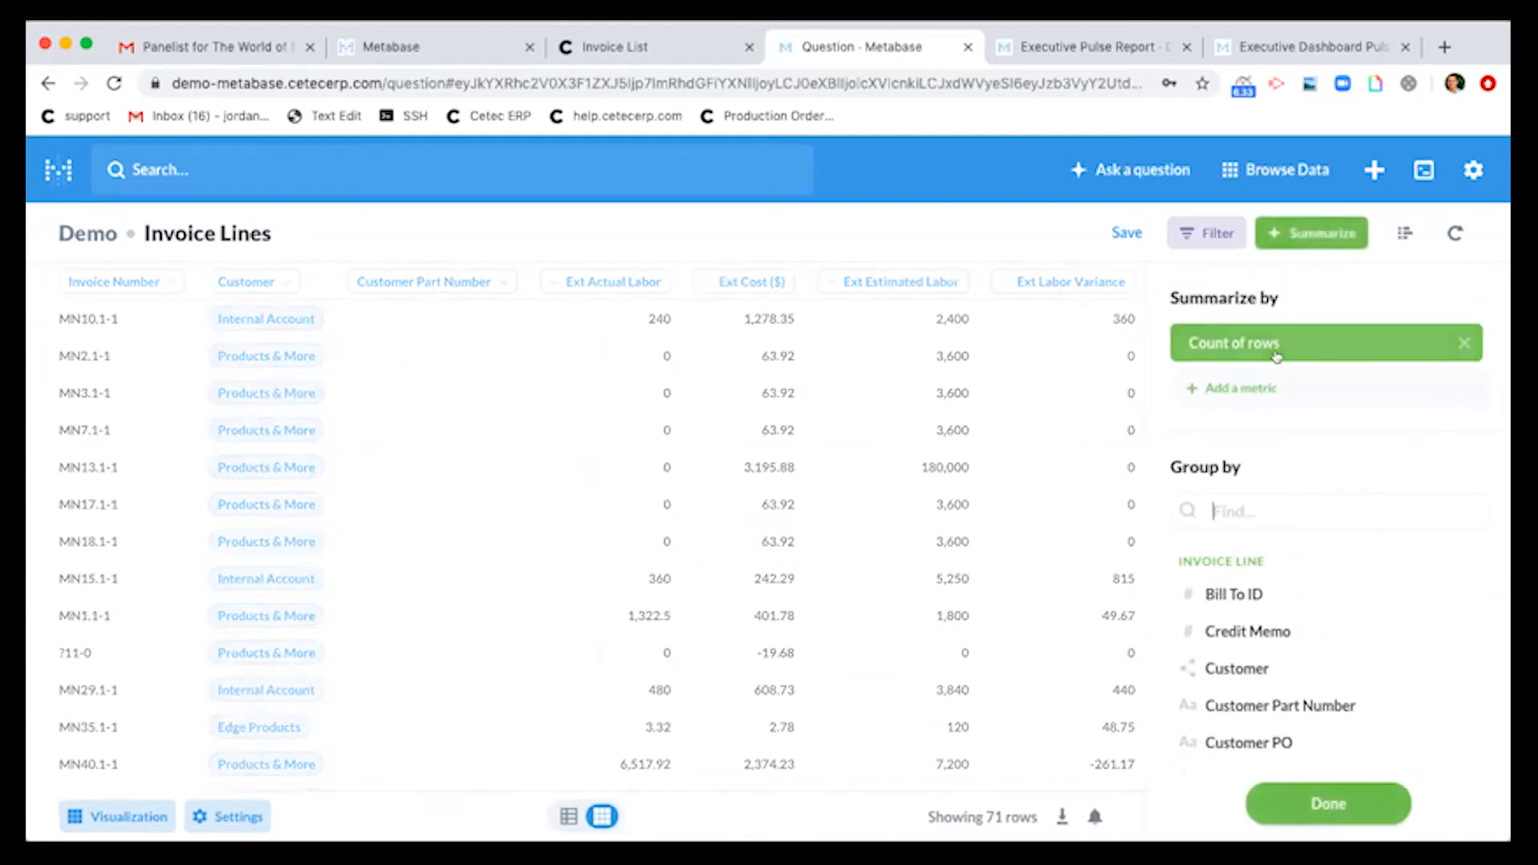
left_click(1458, 345)
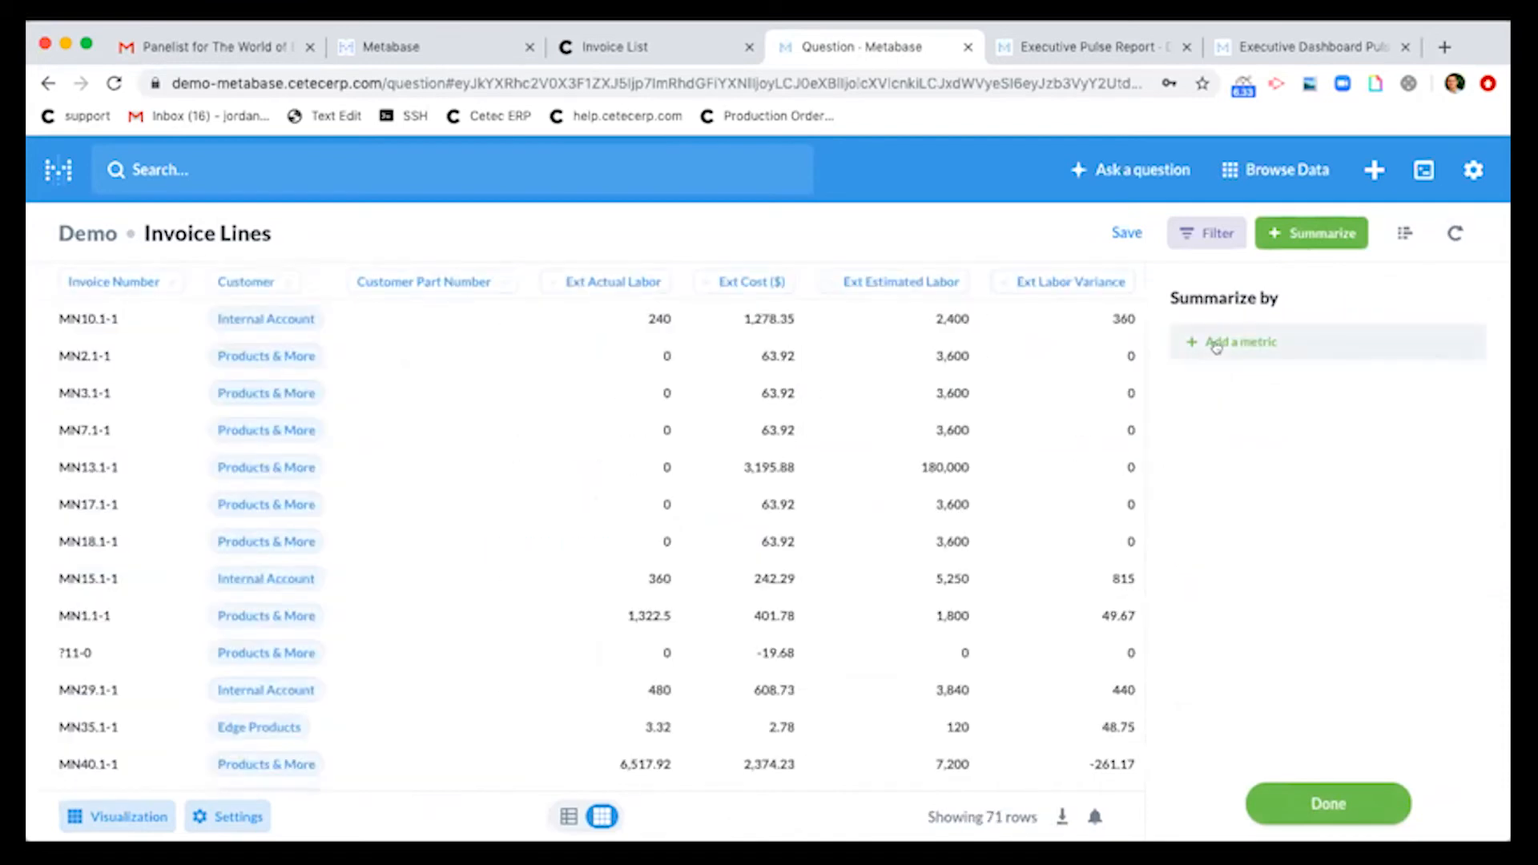
left_click(1216, 343)
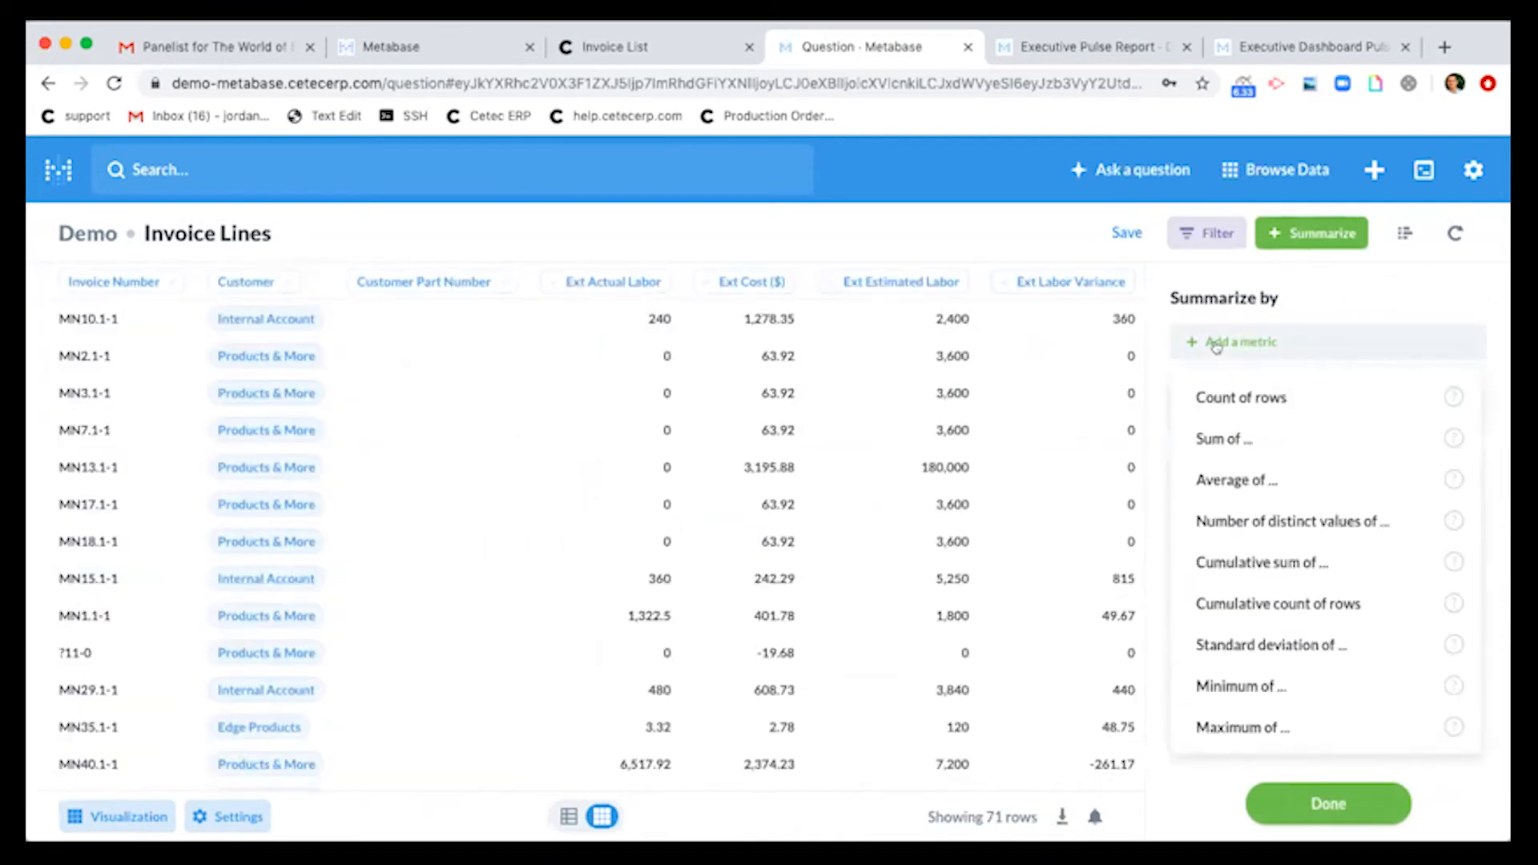
left_click(1217, 445)
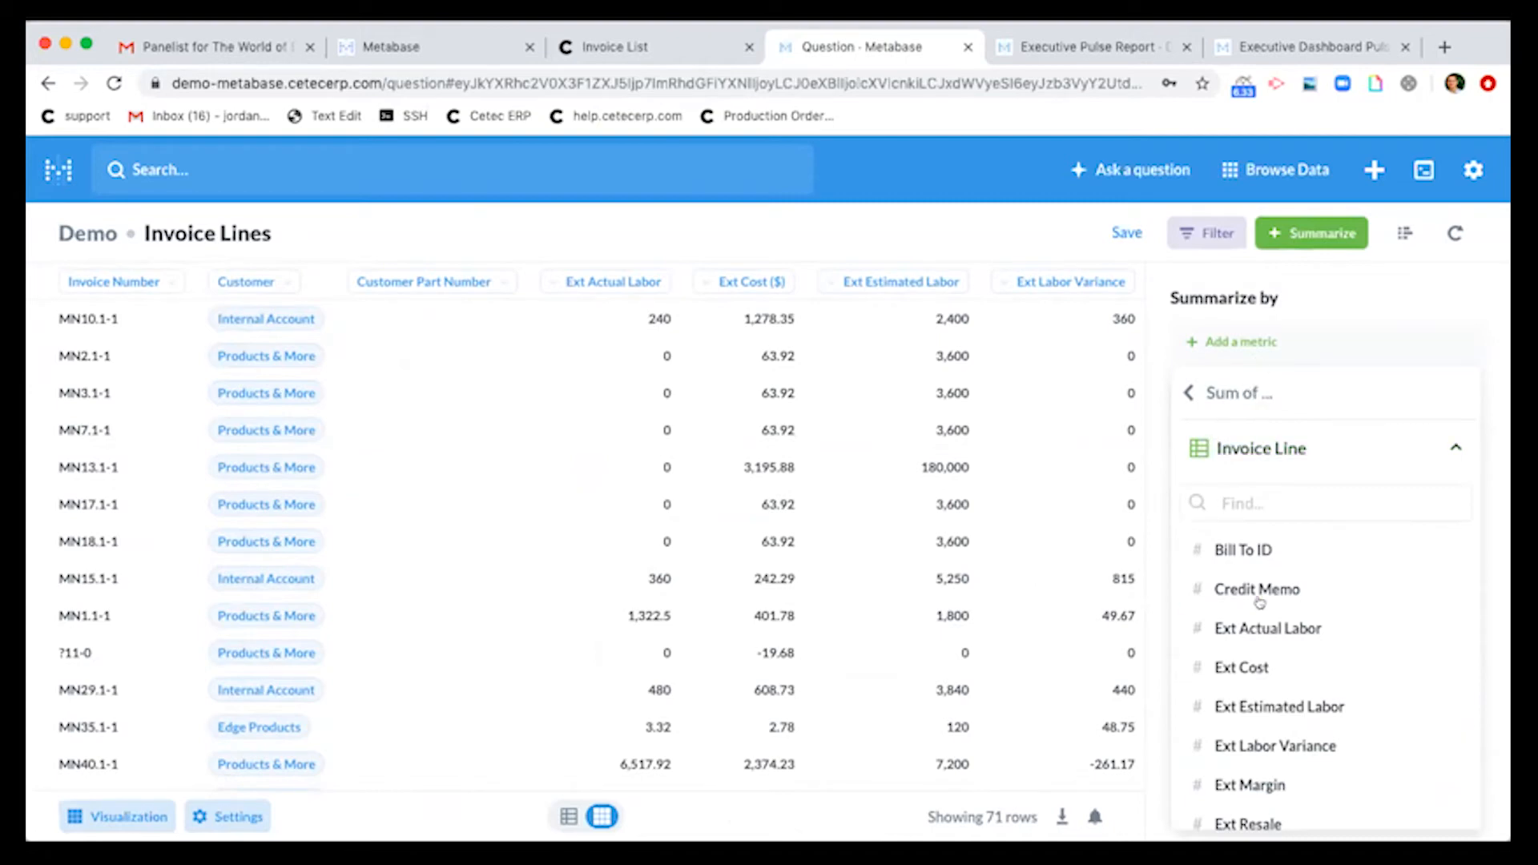
scroll(1261, 560, "down", 3)
left_click(1244, 696)
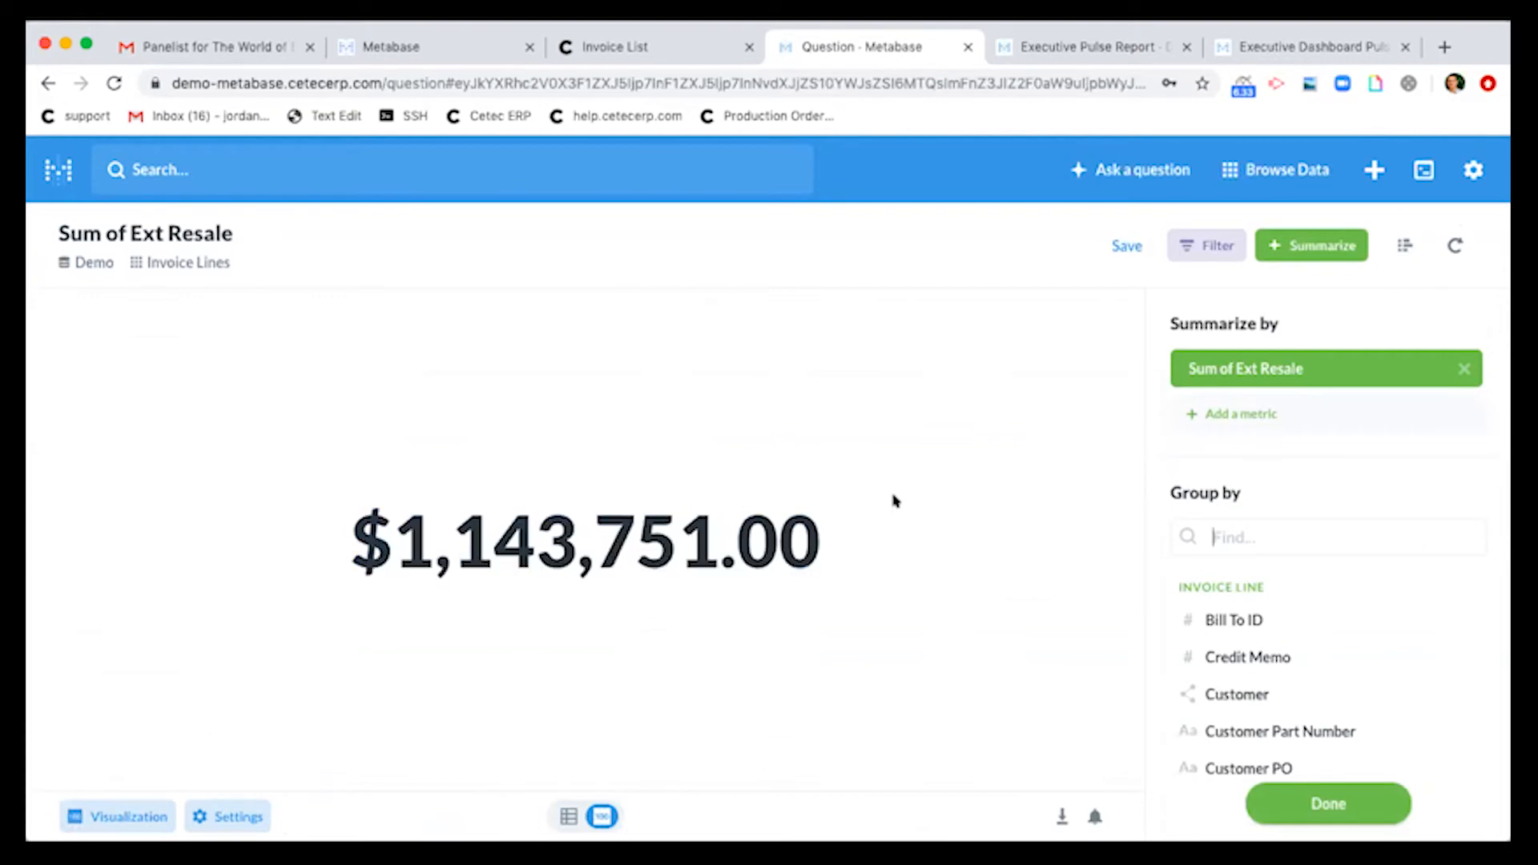
Group the Ext Resale sum by the Customer's Name and finish the summary setup
scroll(1291, 525, "down", 2)
scroll(1291, 525, "down", 10)
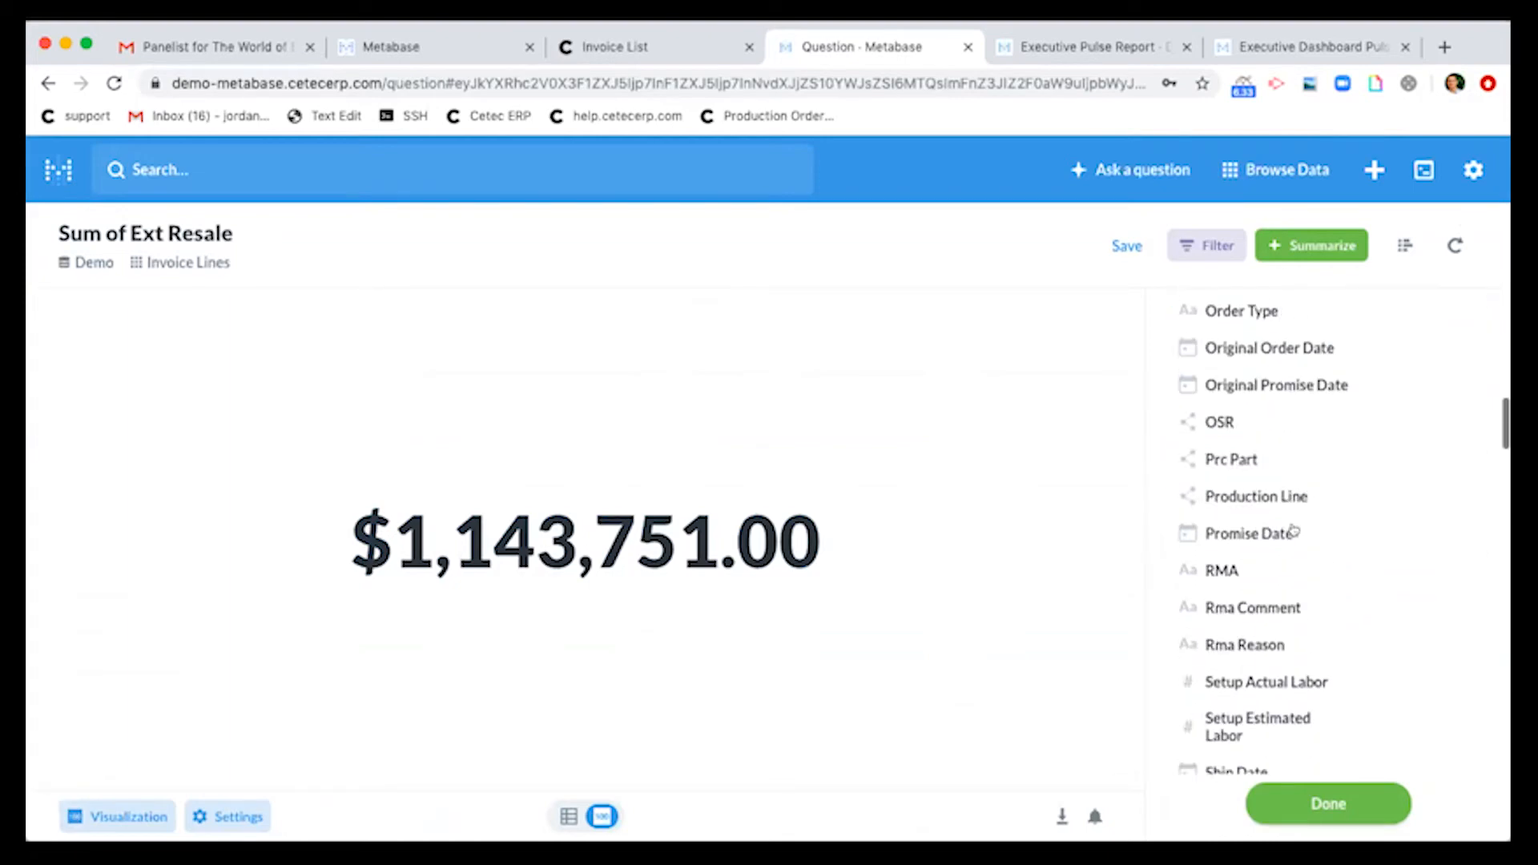
left_click(1292, 538)
scroll(1292, 530, "down", 4)
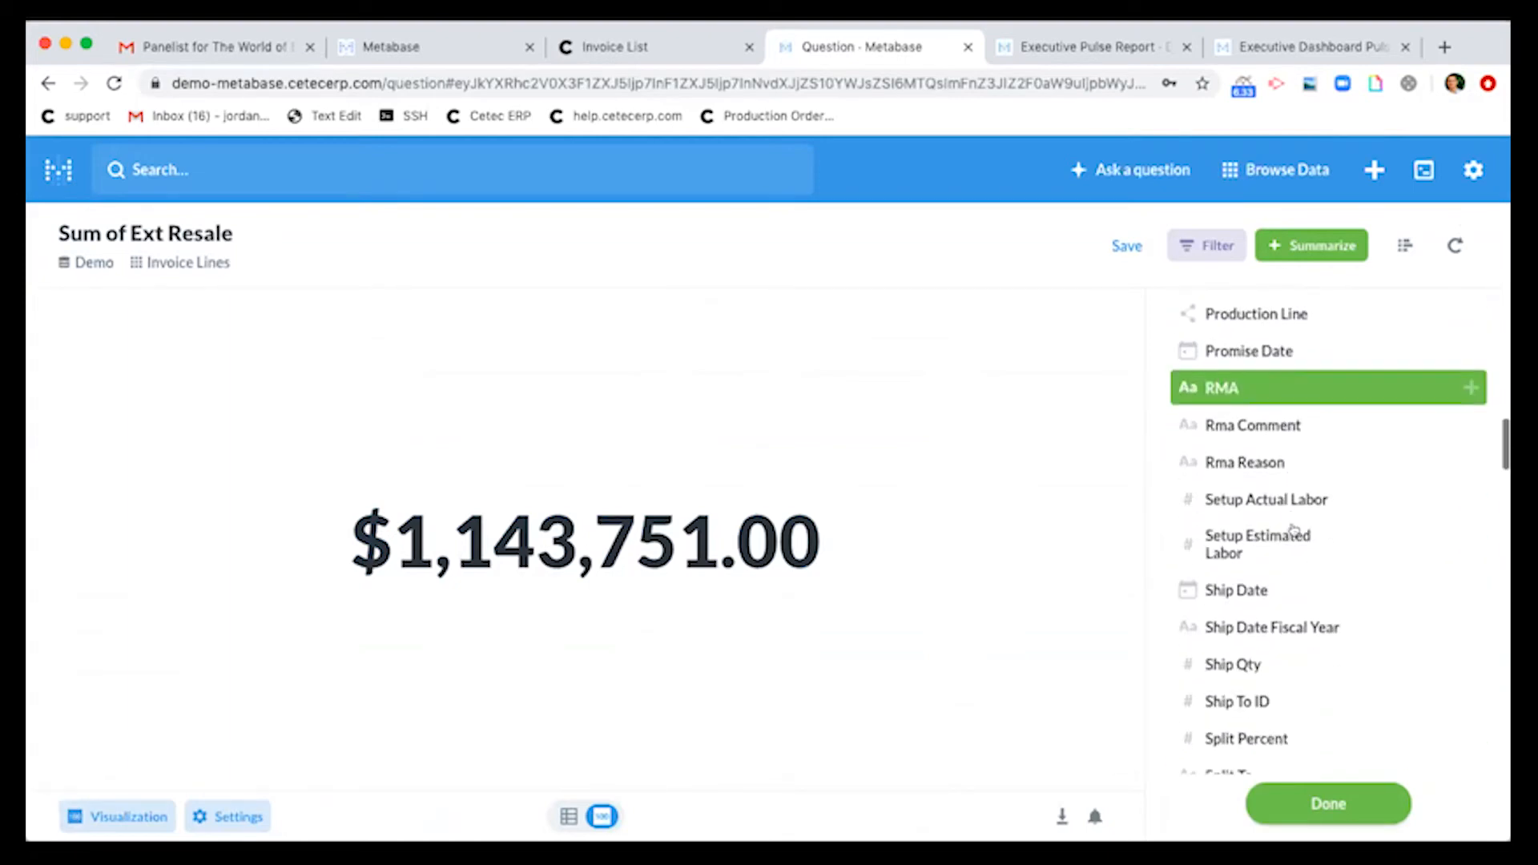
scroll(1291, 529, "down", 5)
scroll(1236, 532, "down", 3)
scroll(1234, 532, "down", 3)
scroll(1235, 553, "down", 3)
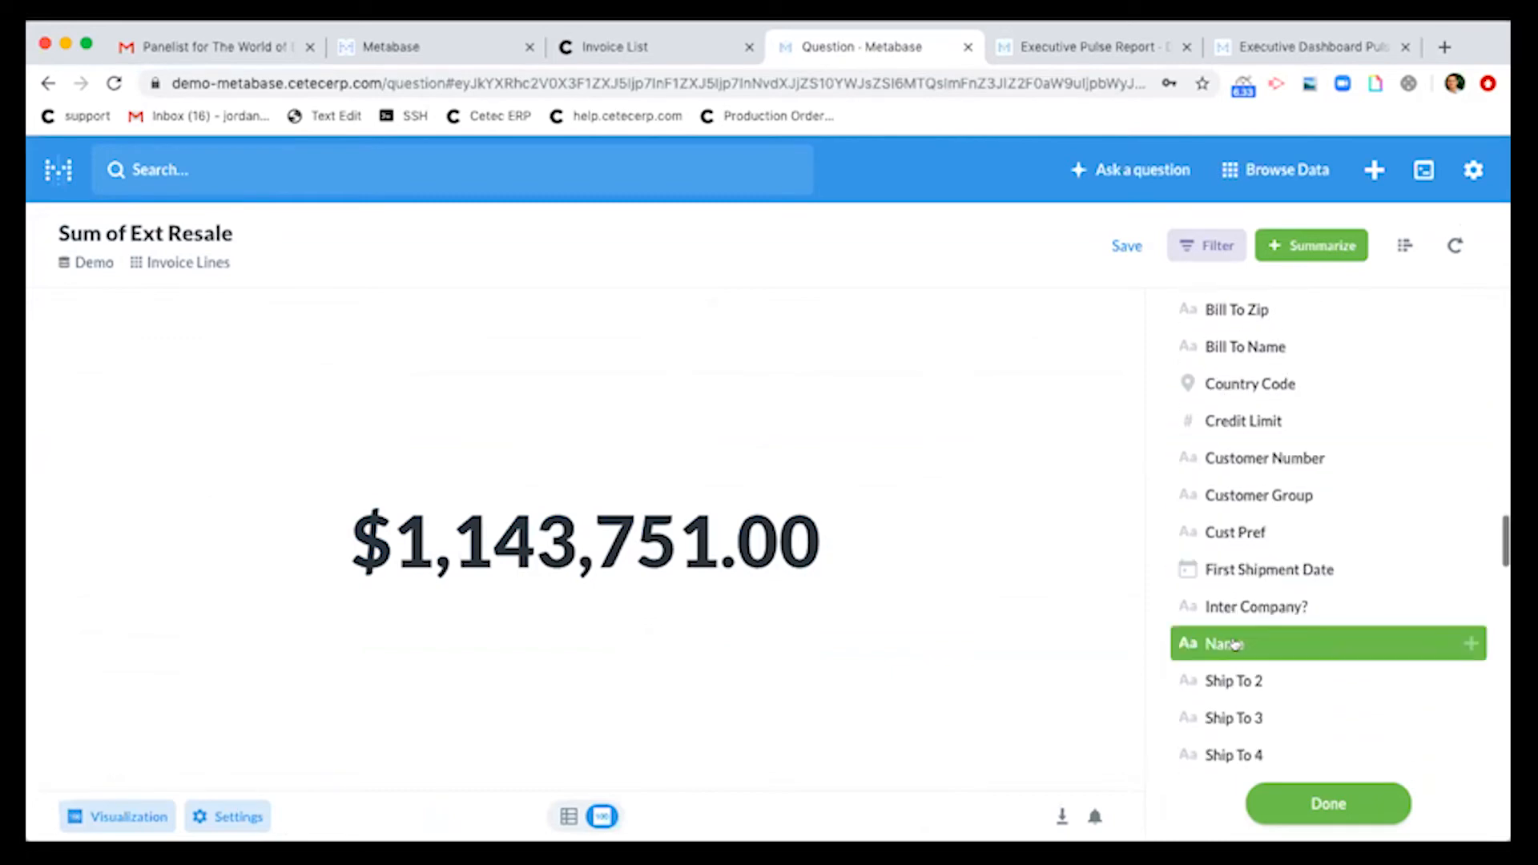
left_click(1234, 646)
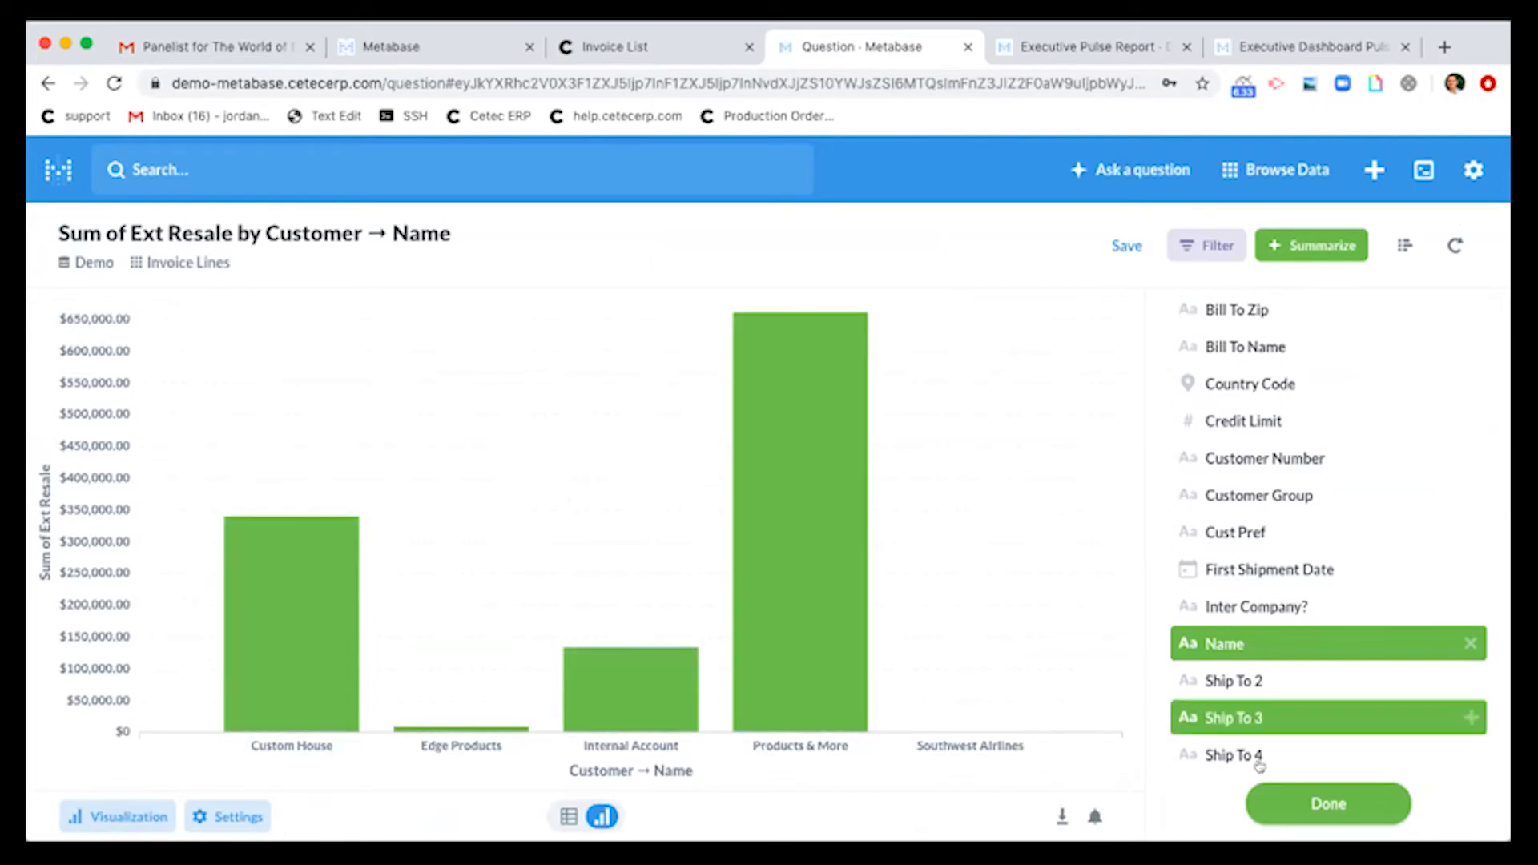
left_click(1278, 795)
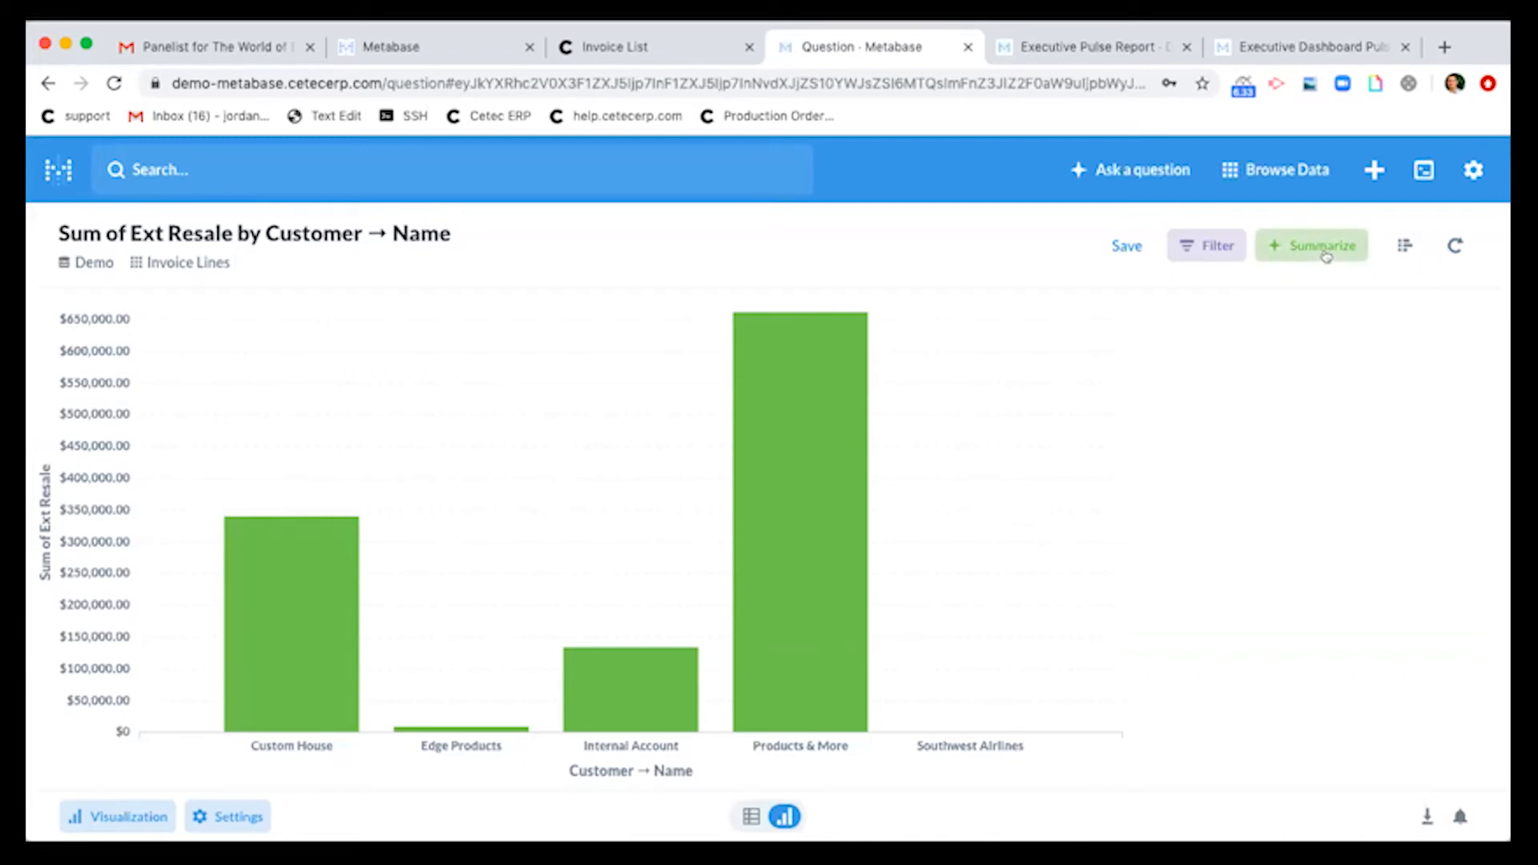
Add Promise Date by month as a second grouping in the question's notebook editor and visualize the result
left_click(1400, 248)
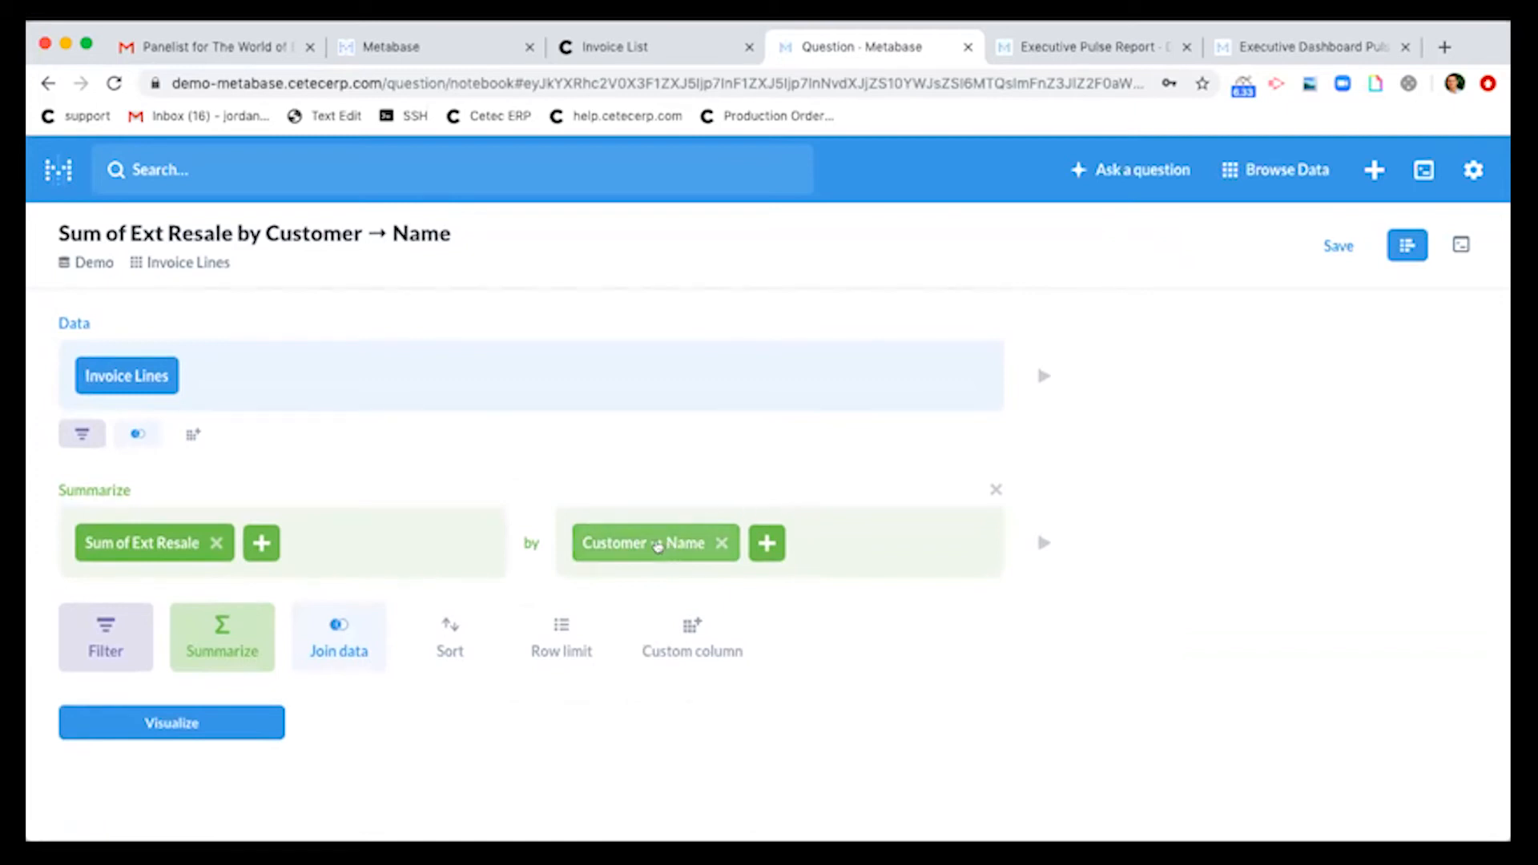
left_click(766, 543)
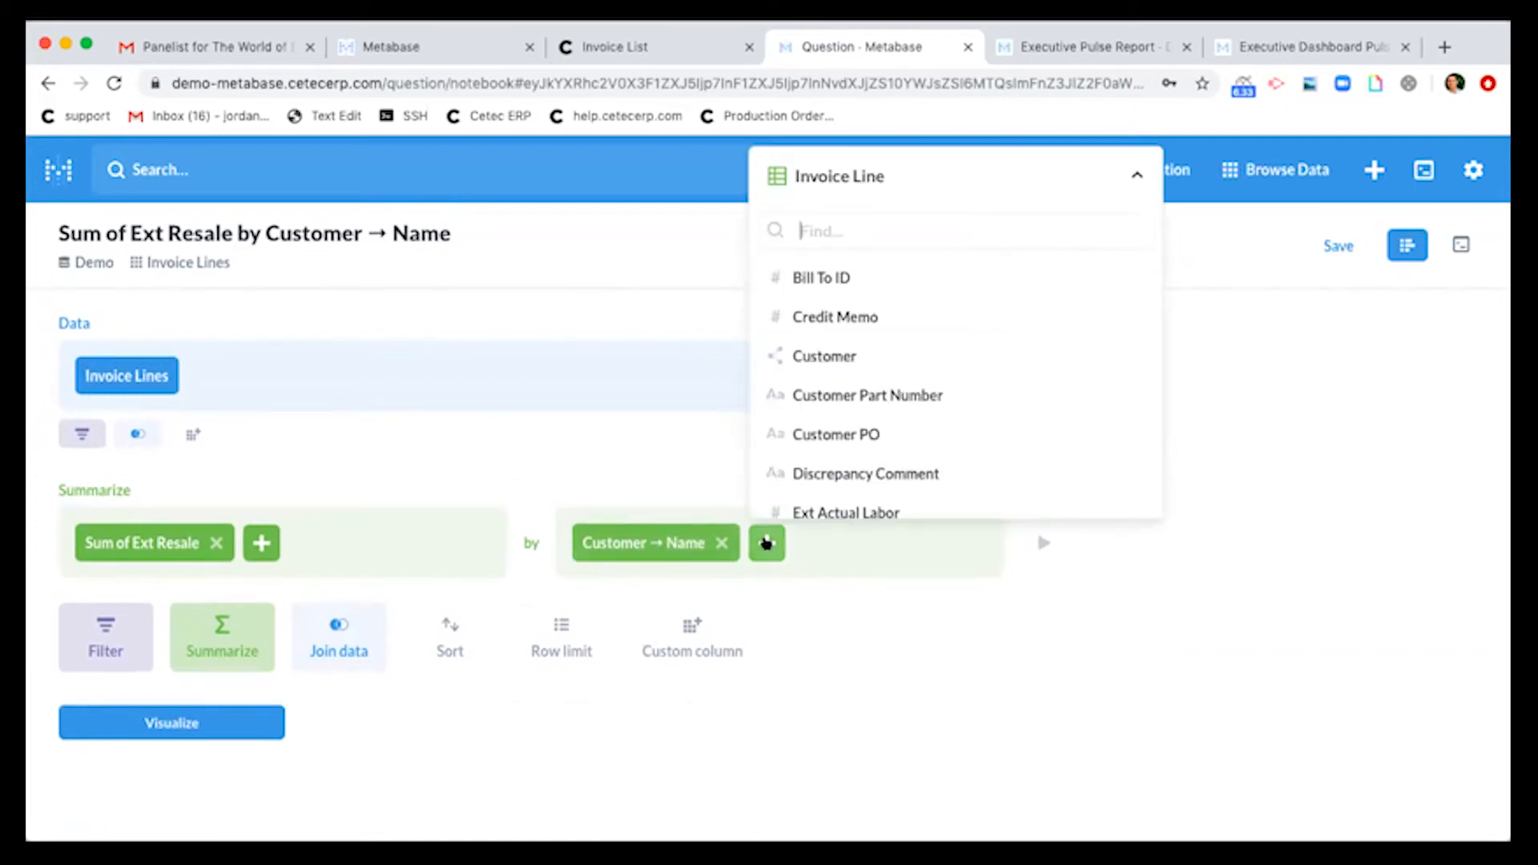
scroll(920, 361, "down", 3)
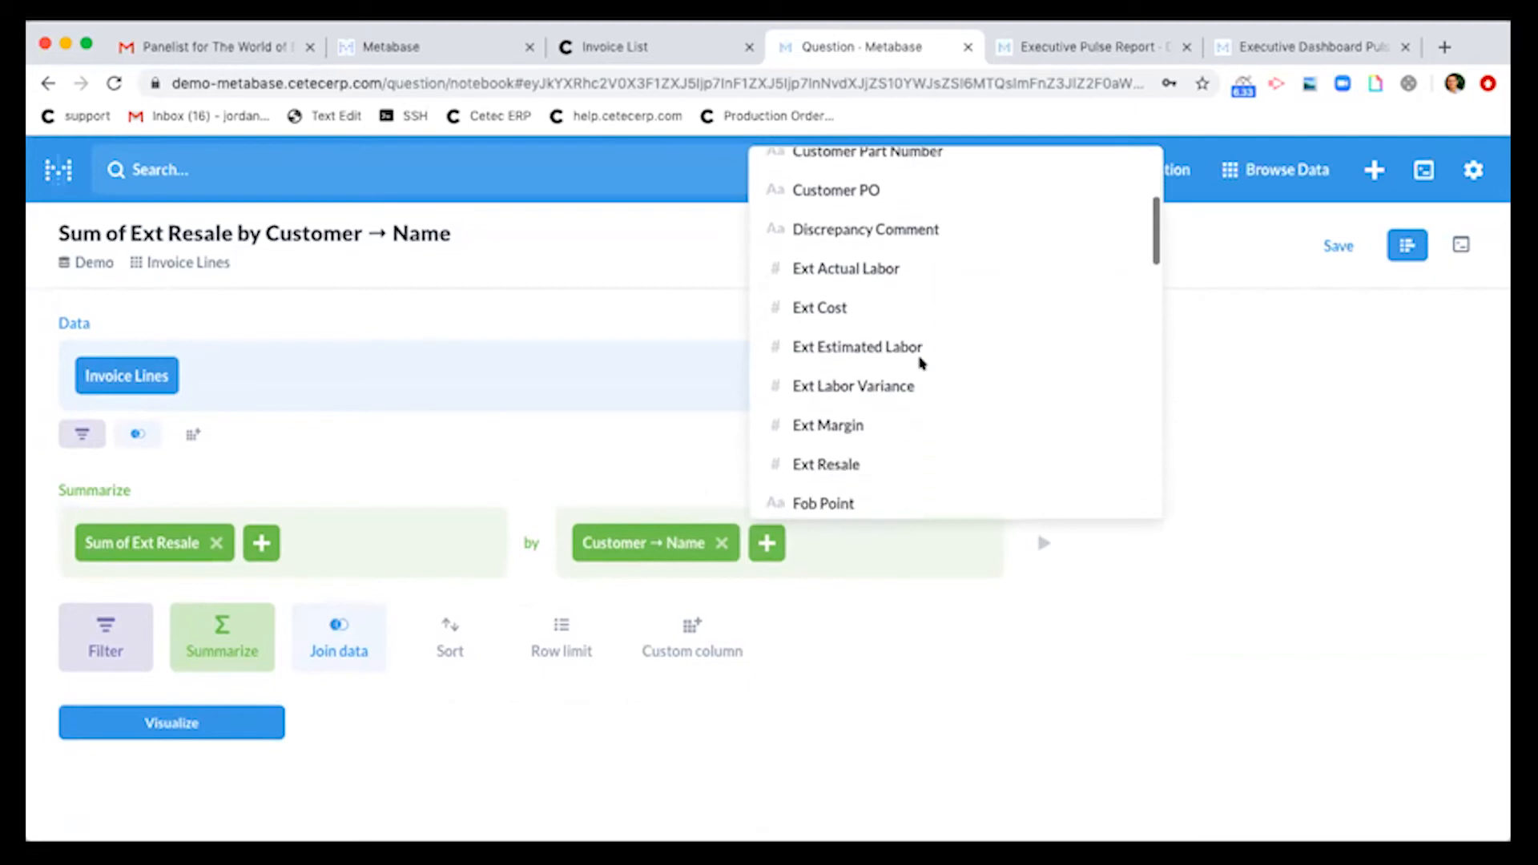
scroll(921, 363, "down", 7)
scroll(921, 363, "down", 1)
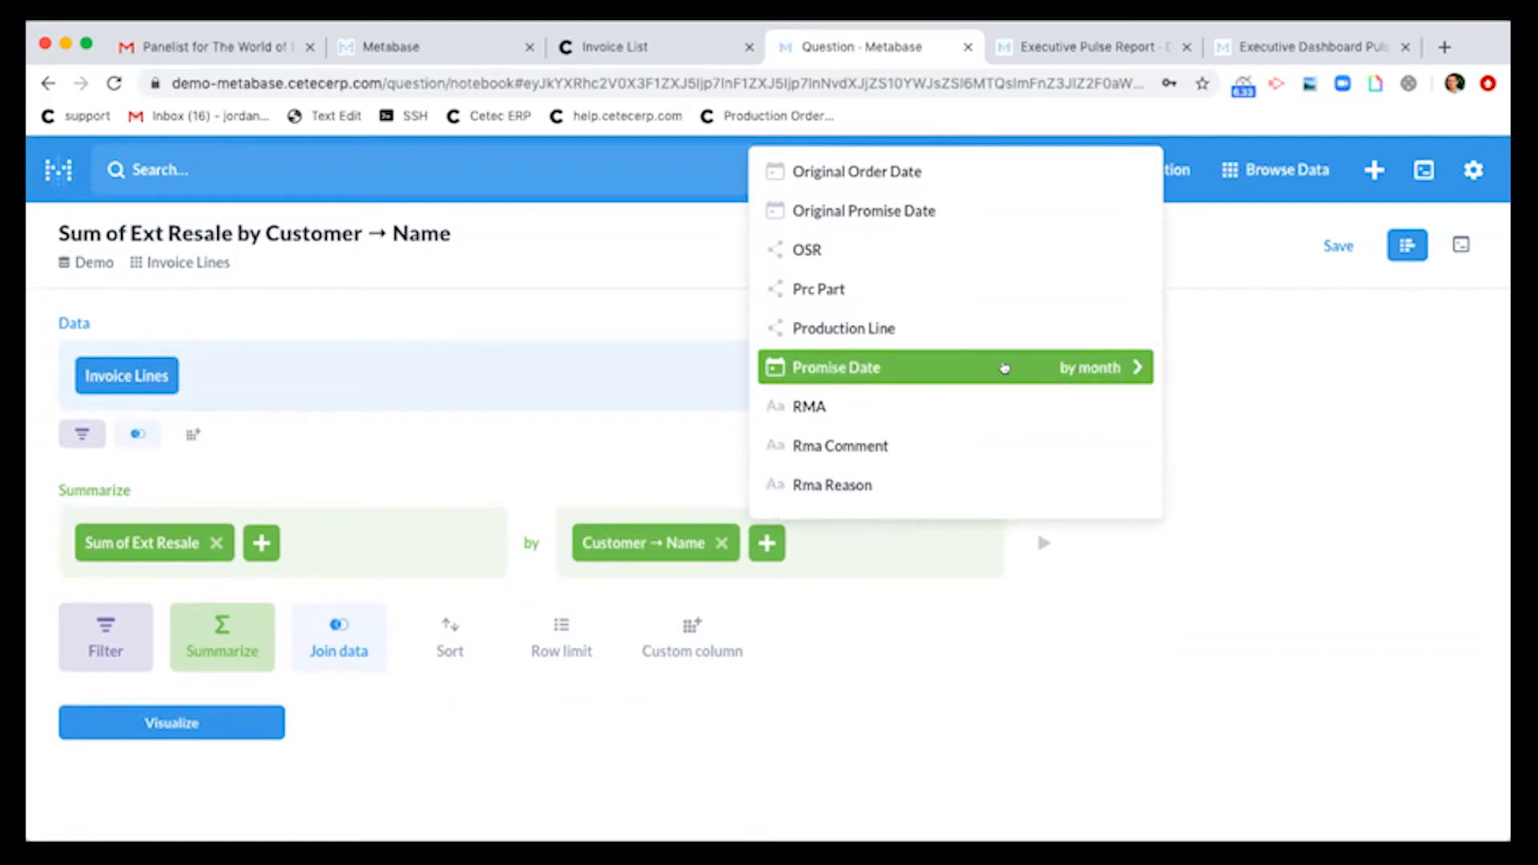
left_click(933, 367)
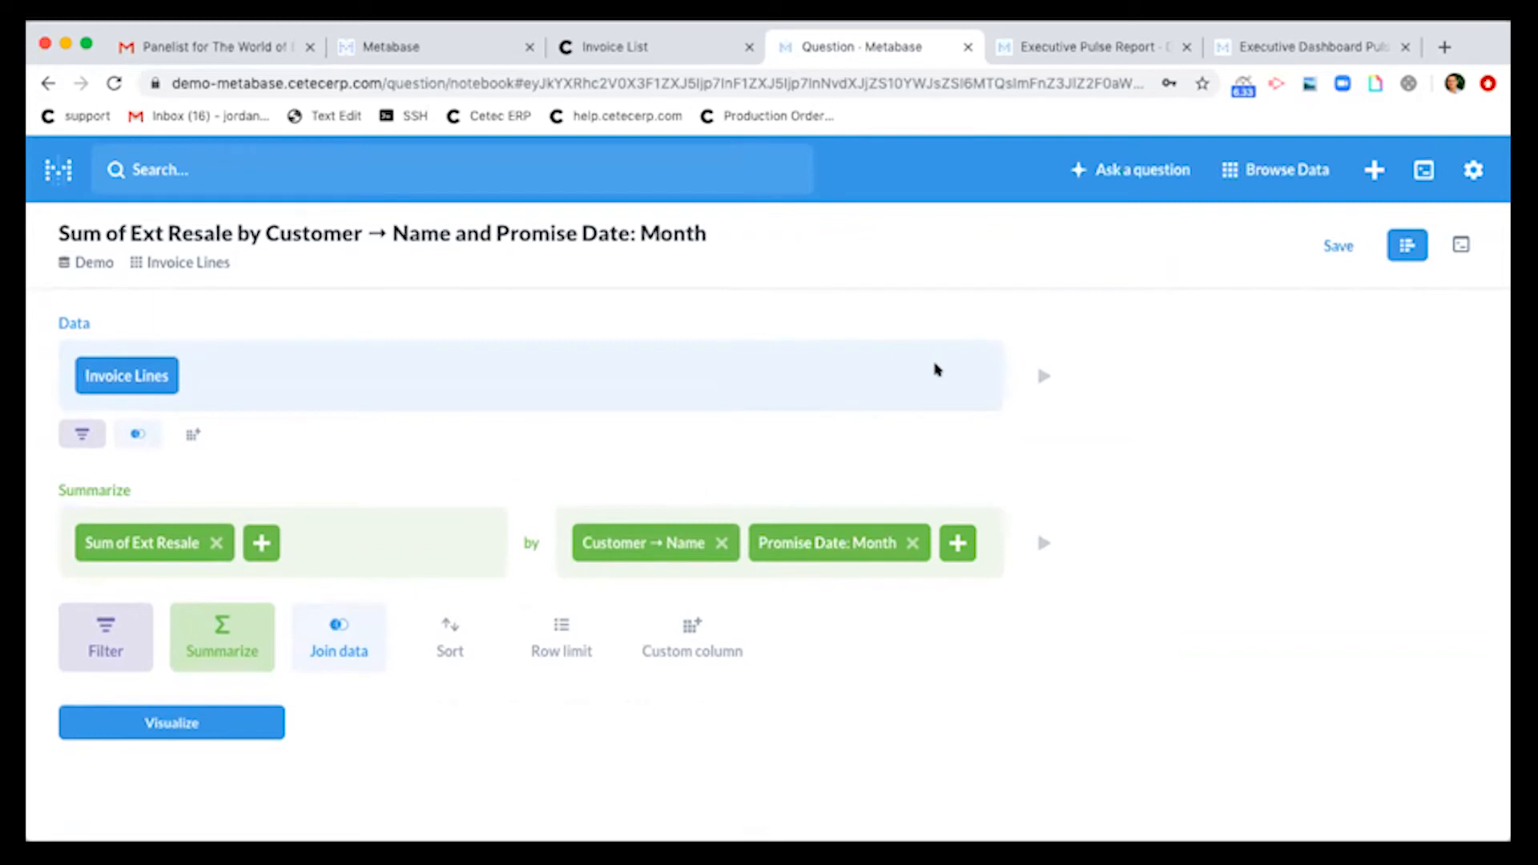
left_click(223, 725)
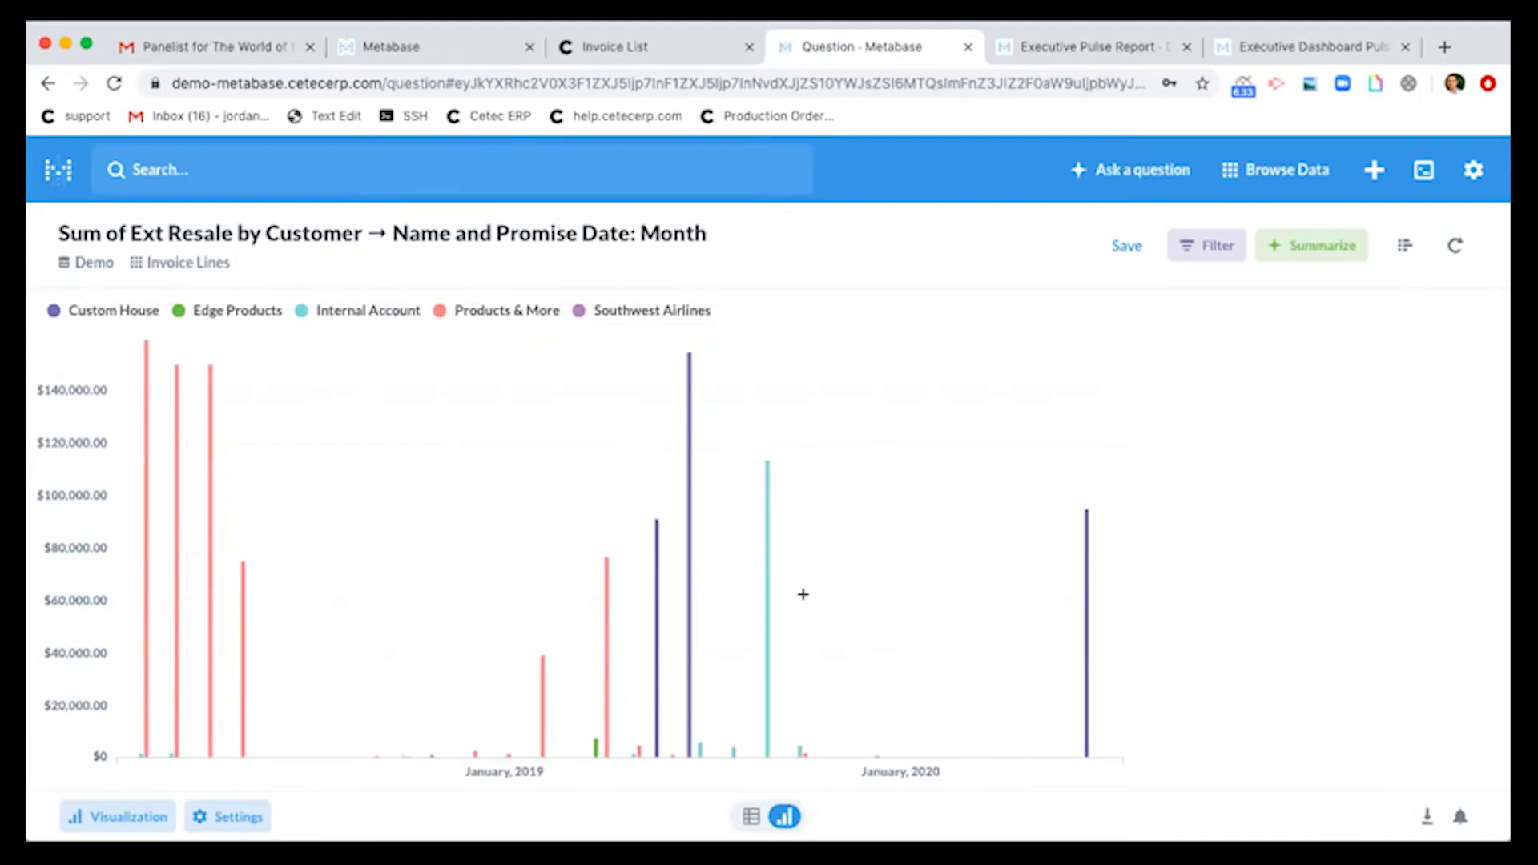
Switch the question's visualization from the bar chart to a table pivoted by customer name
mouse_move(763, 610)
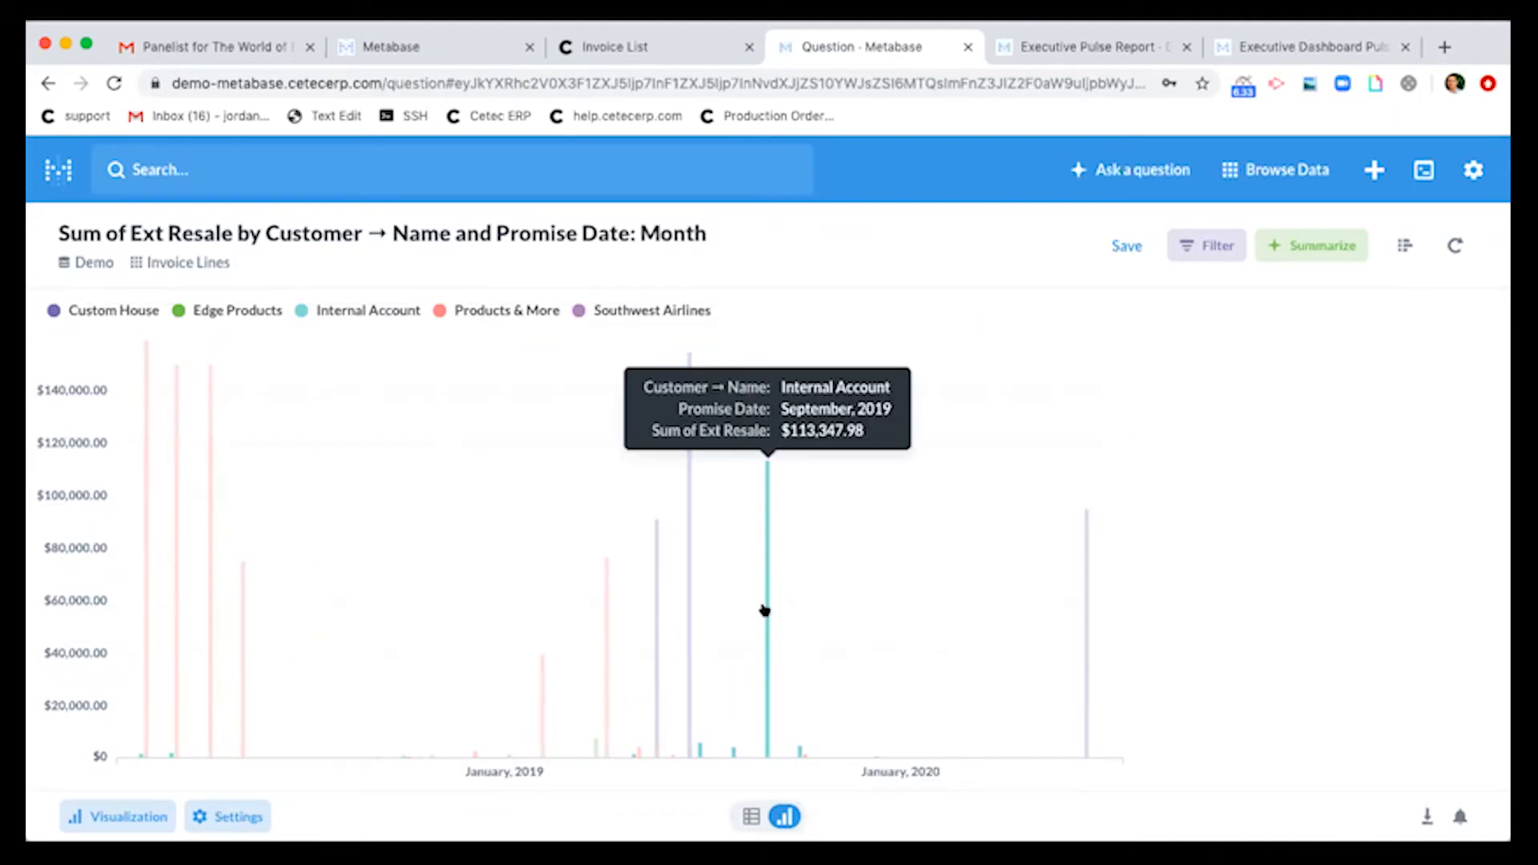
left_click(152, 815)
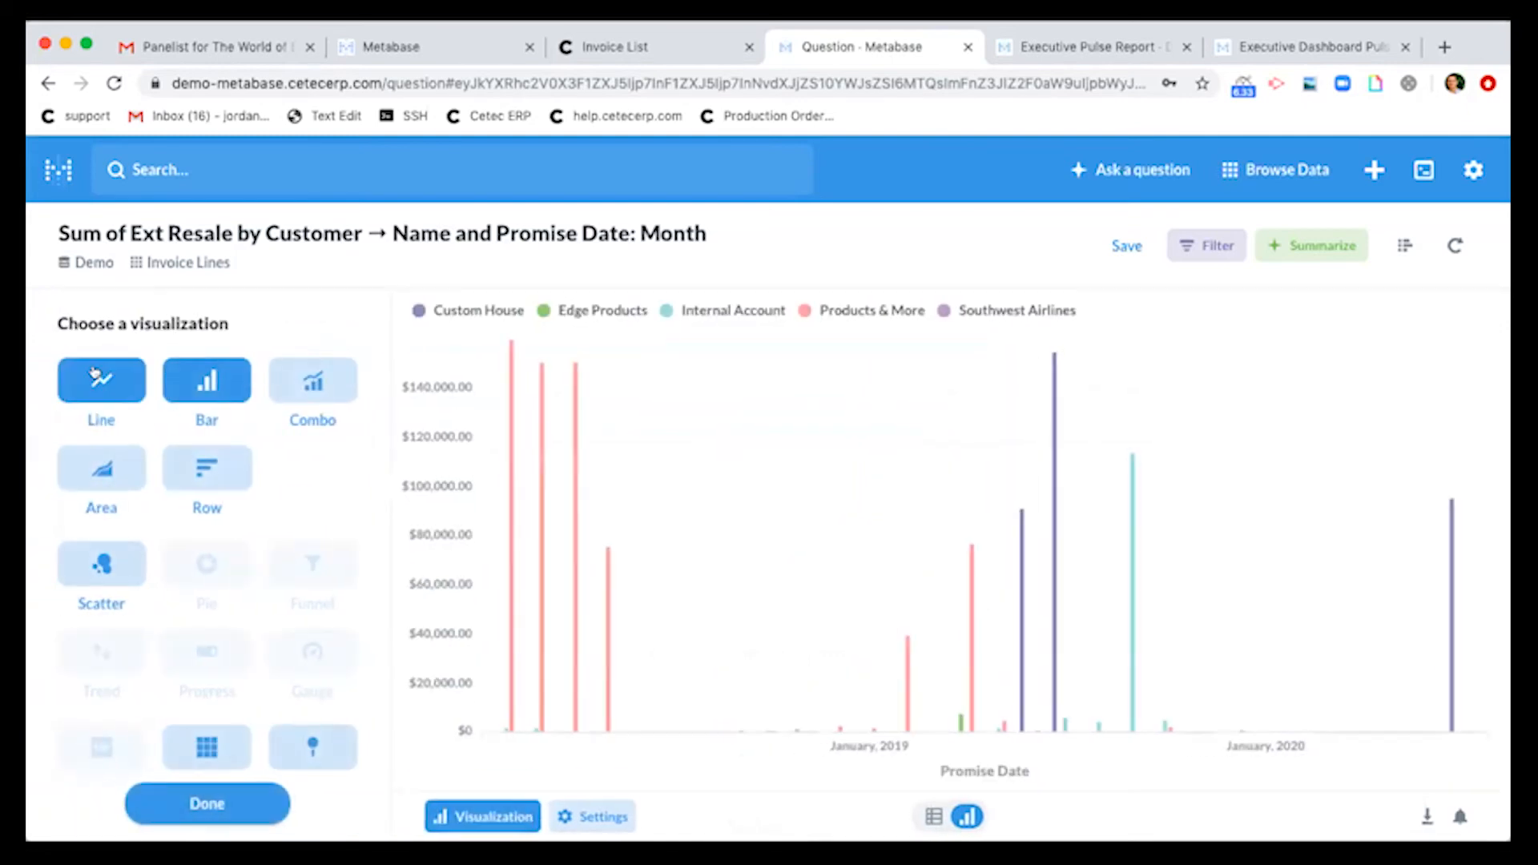
left_click(201, 743)
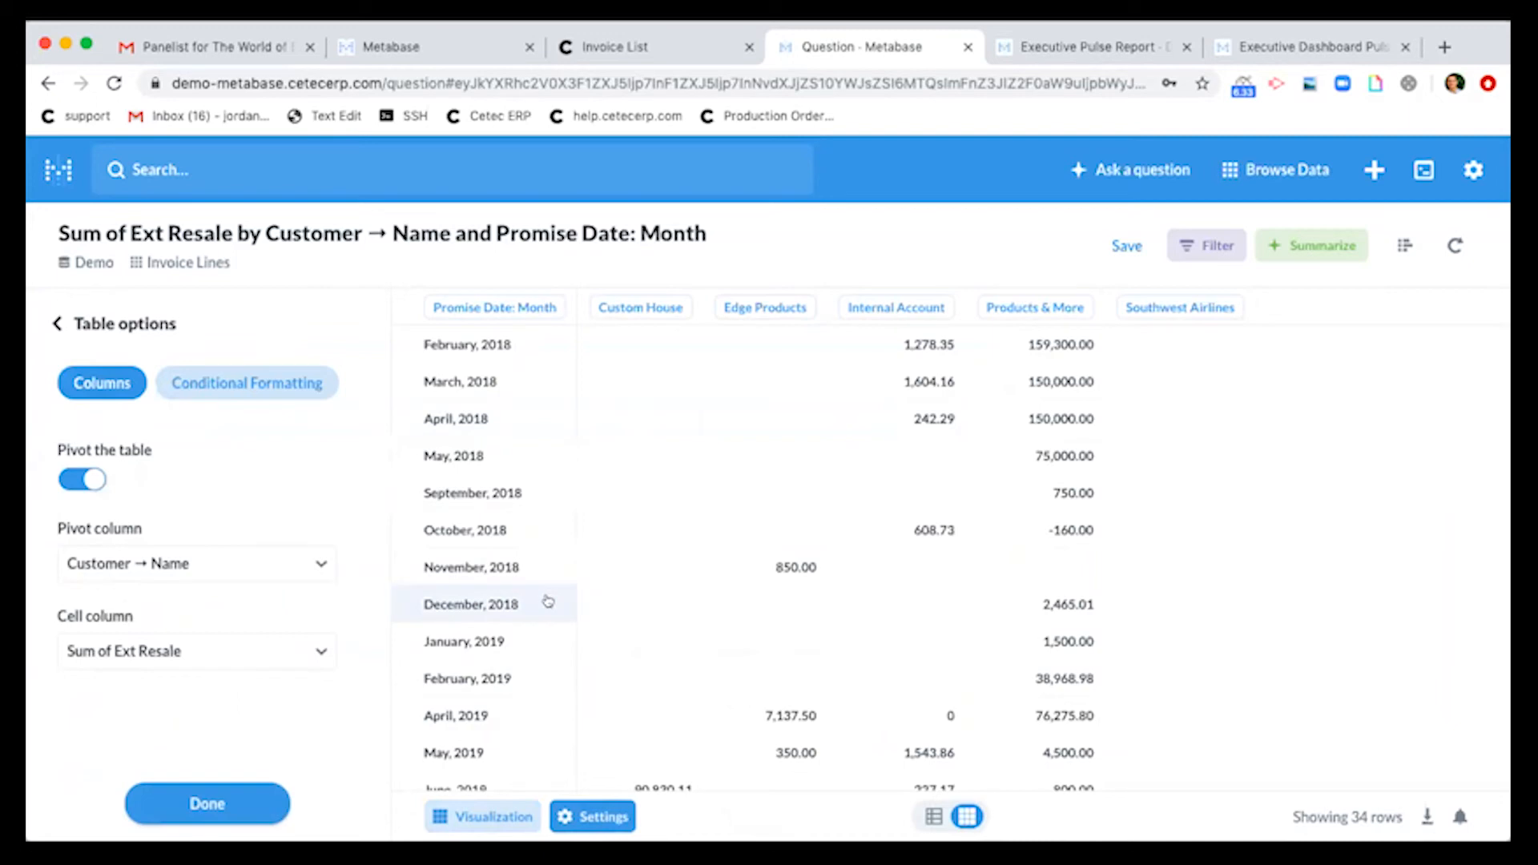
scroll(548, 601, "down", 1)
scroll(543, 597, "up", 1)
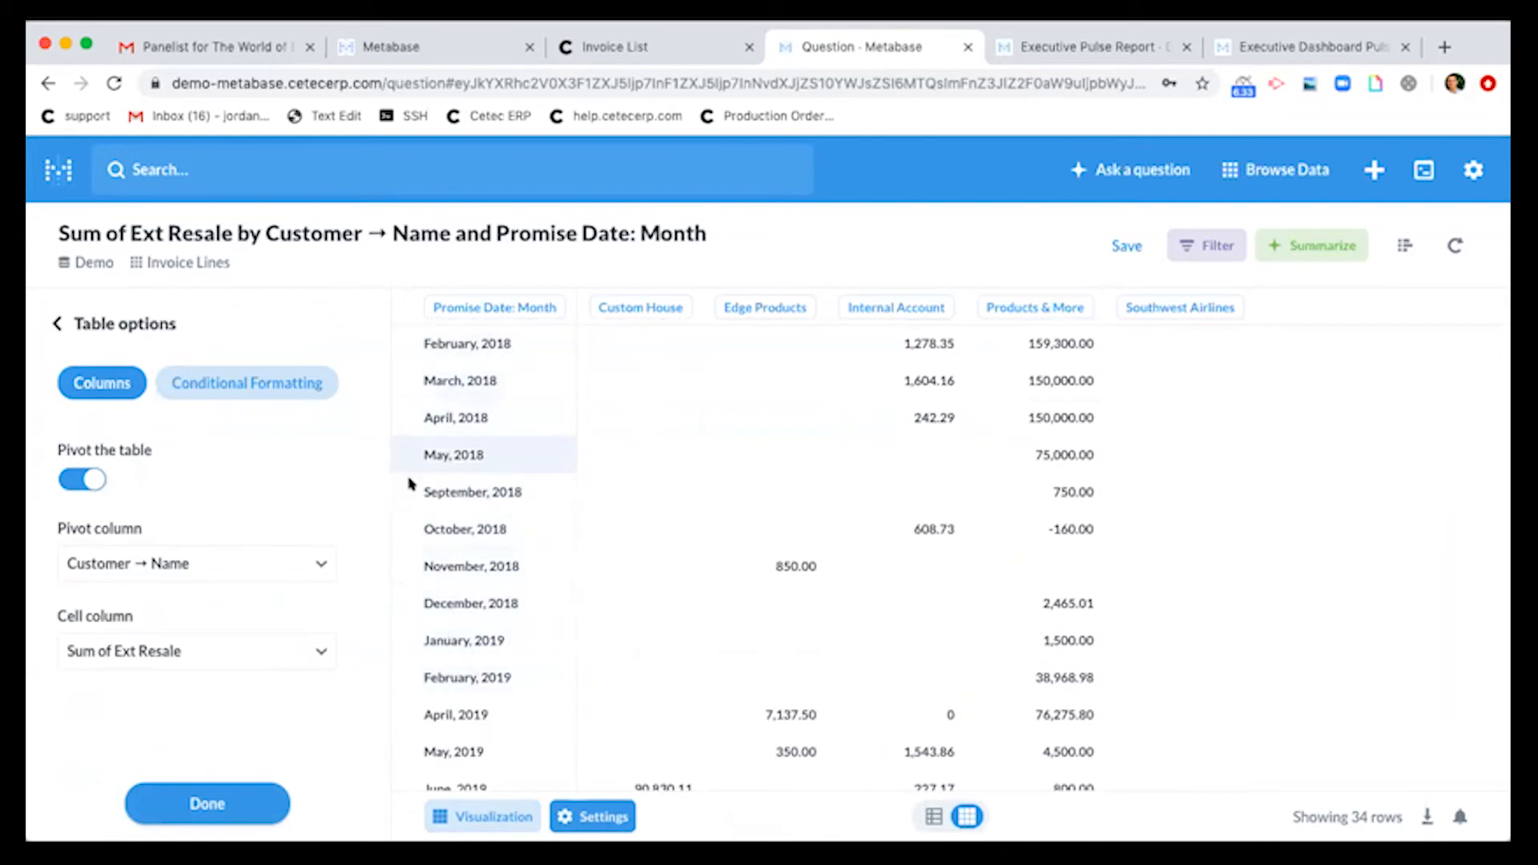
Pivot the table on Promise Date, with Sum of Ext Resale as the cell column, and finish the table options
left_click(140, 563)
left_click(148, 649)
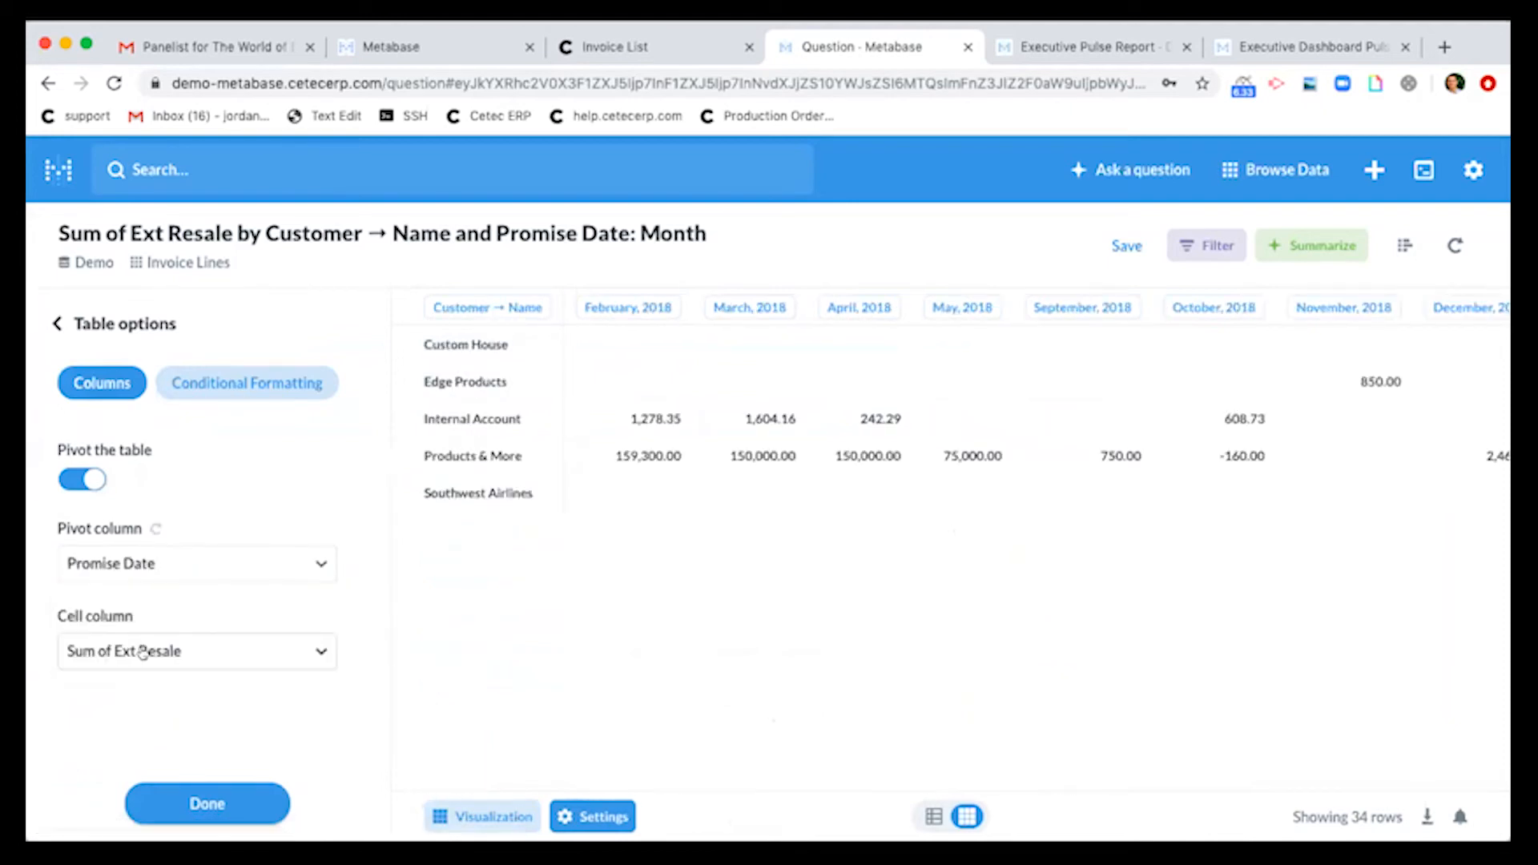
left_click(201, 801)
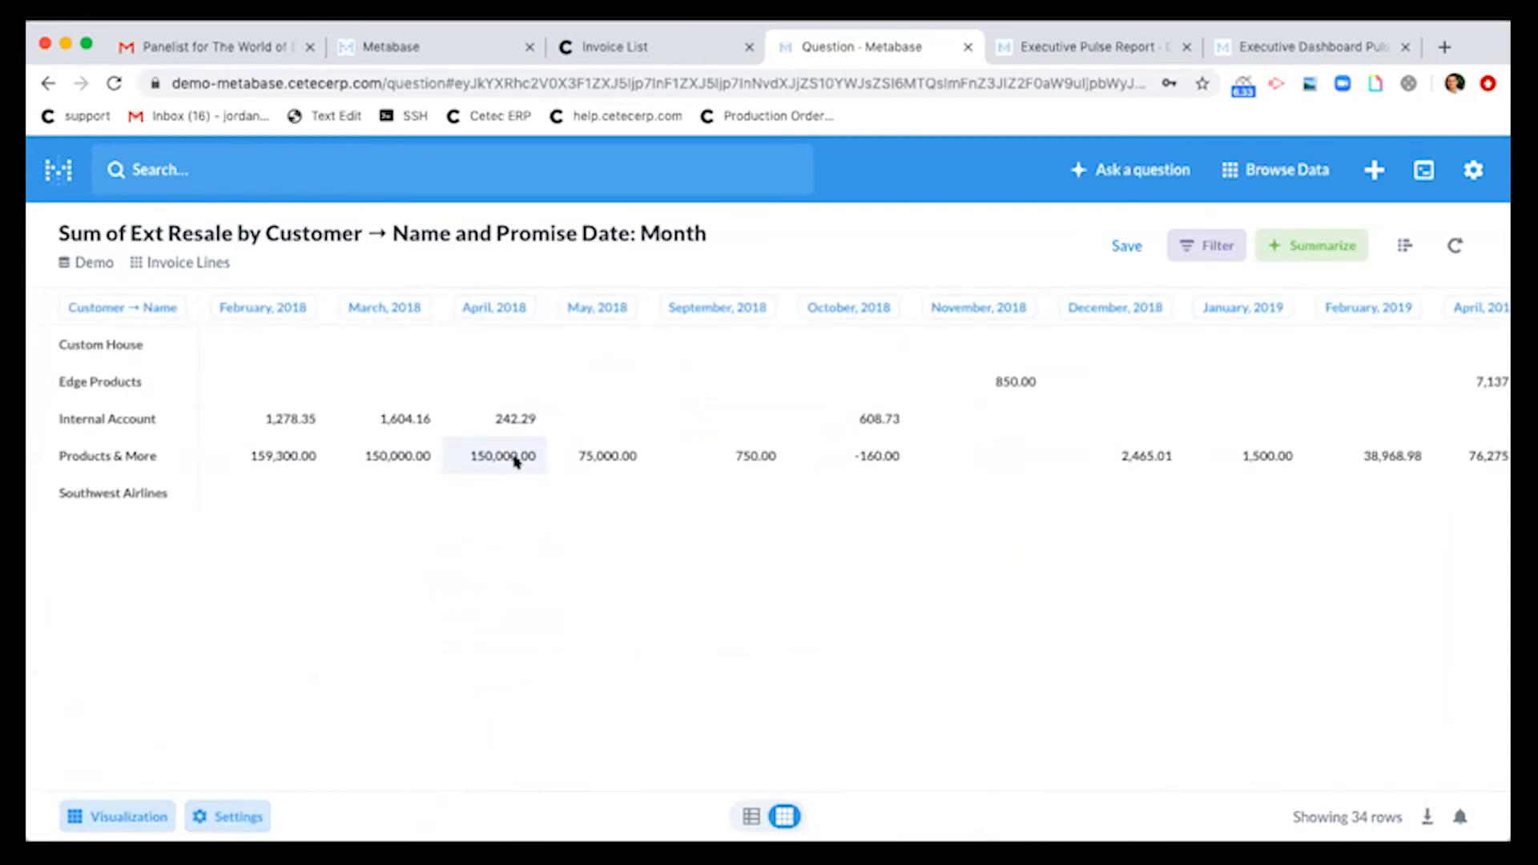
Compare the Cetec ERP Invoice List page with the pivoted sales table in Metabase, reviewing all of its month columns
key("ctrl+shift+Tab")
scroll(572, 359, "down", 5)
scroll(572, 361, "up", 5)
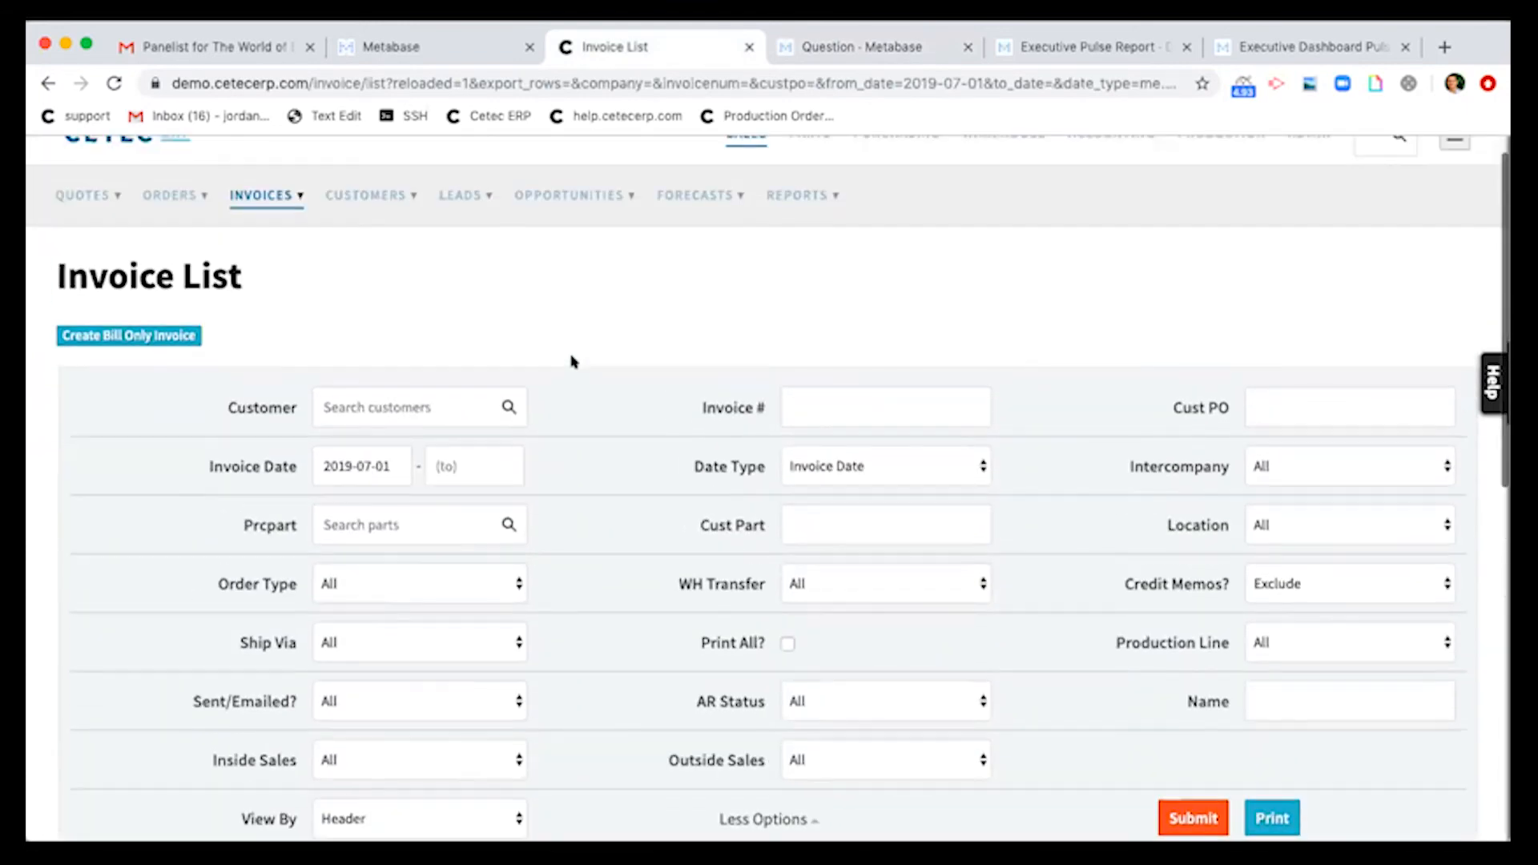
key("ctrl+Tab")
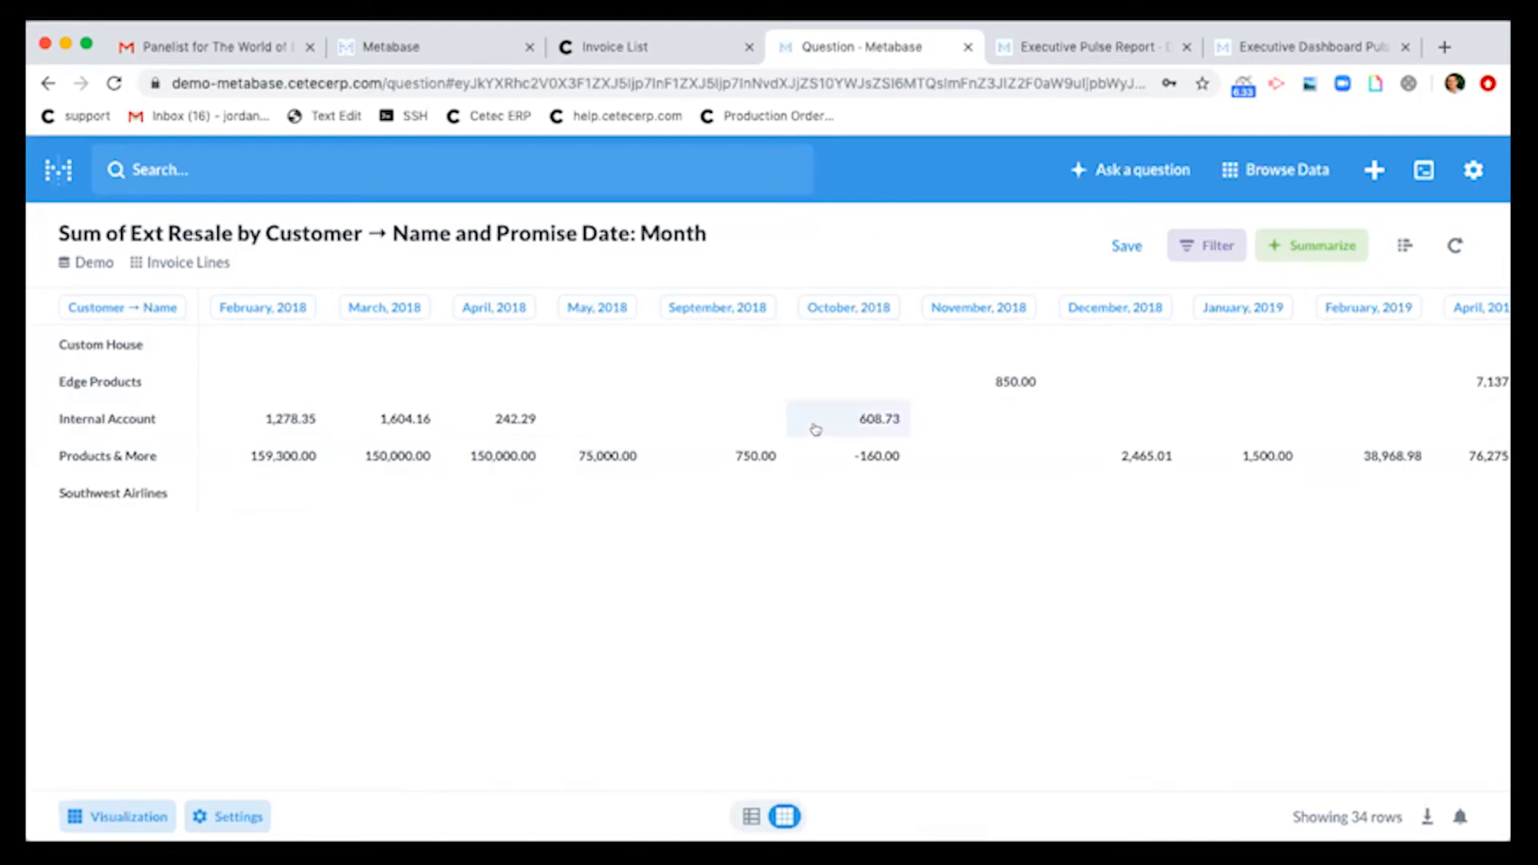
scroll(814, 426, "right", 5)
scroll(813, 426, "right", 15)
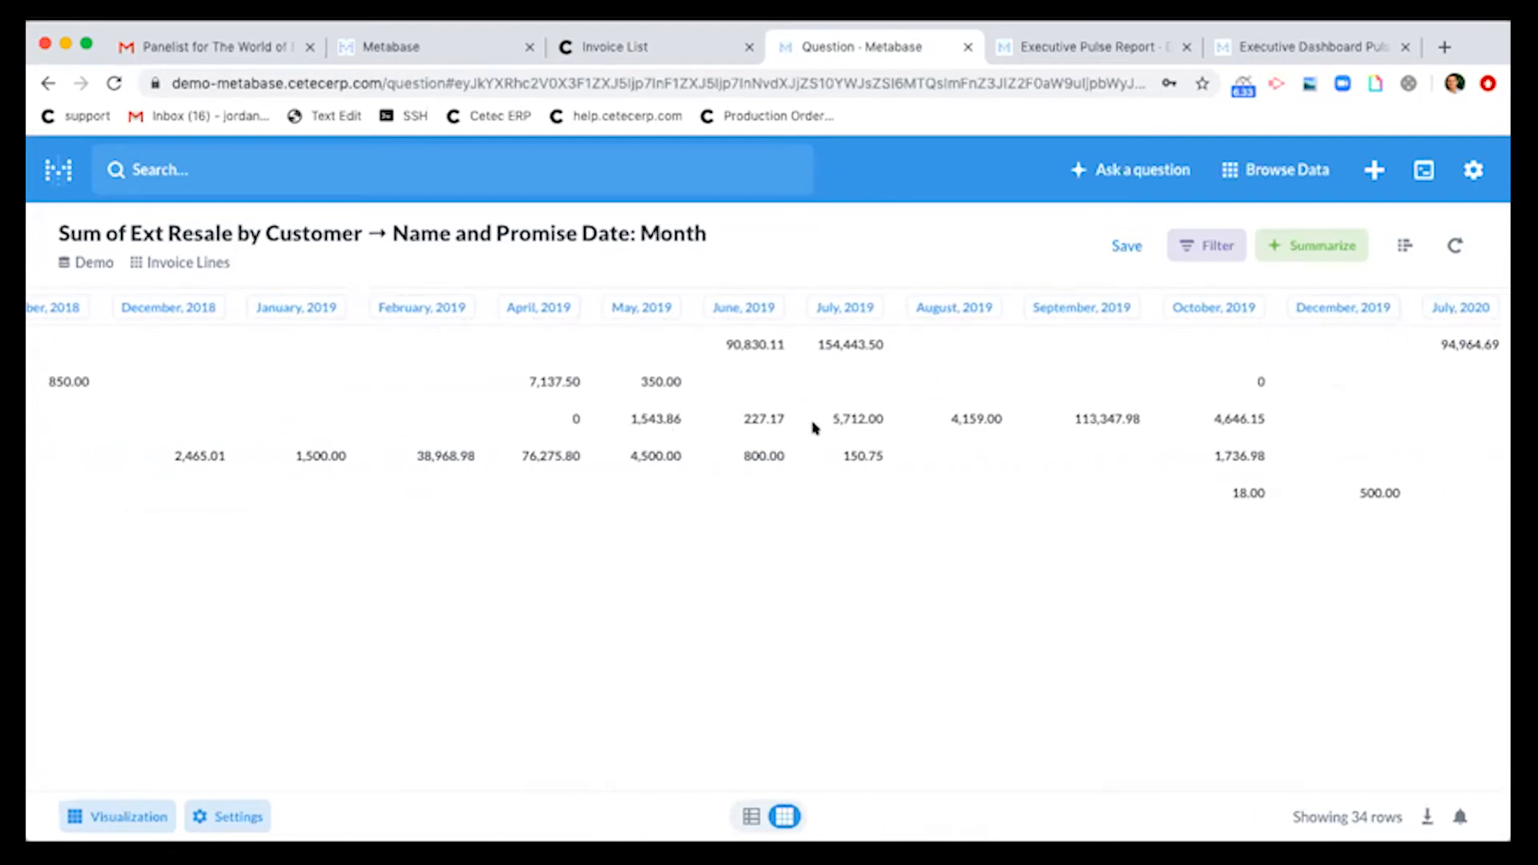
scroll(814, 427, "left", 20)
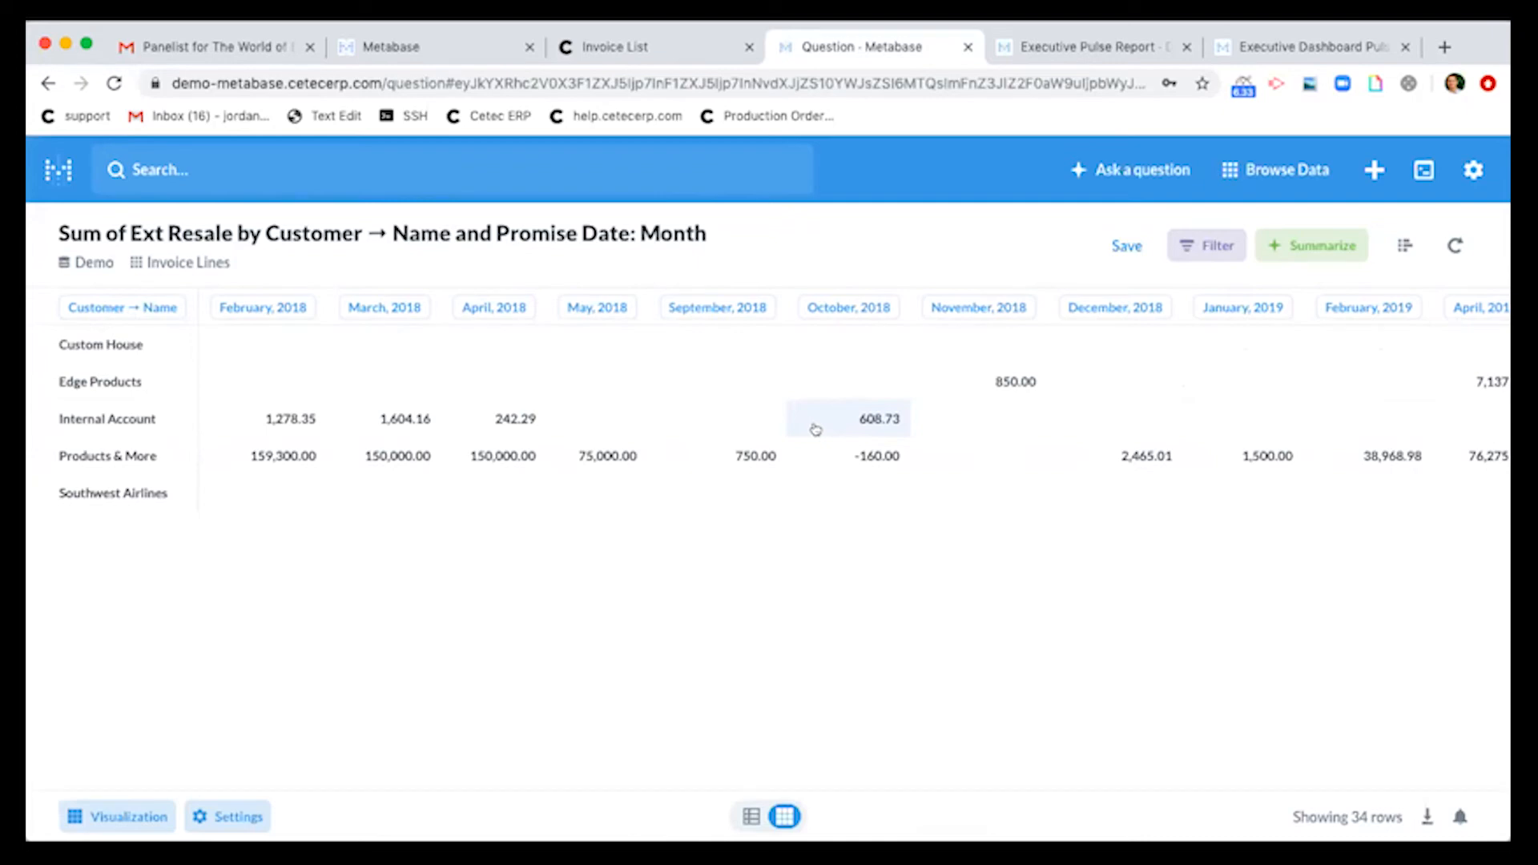
key("ctrl+shift+Tab")
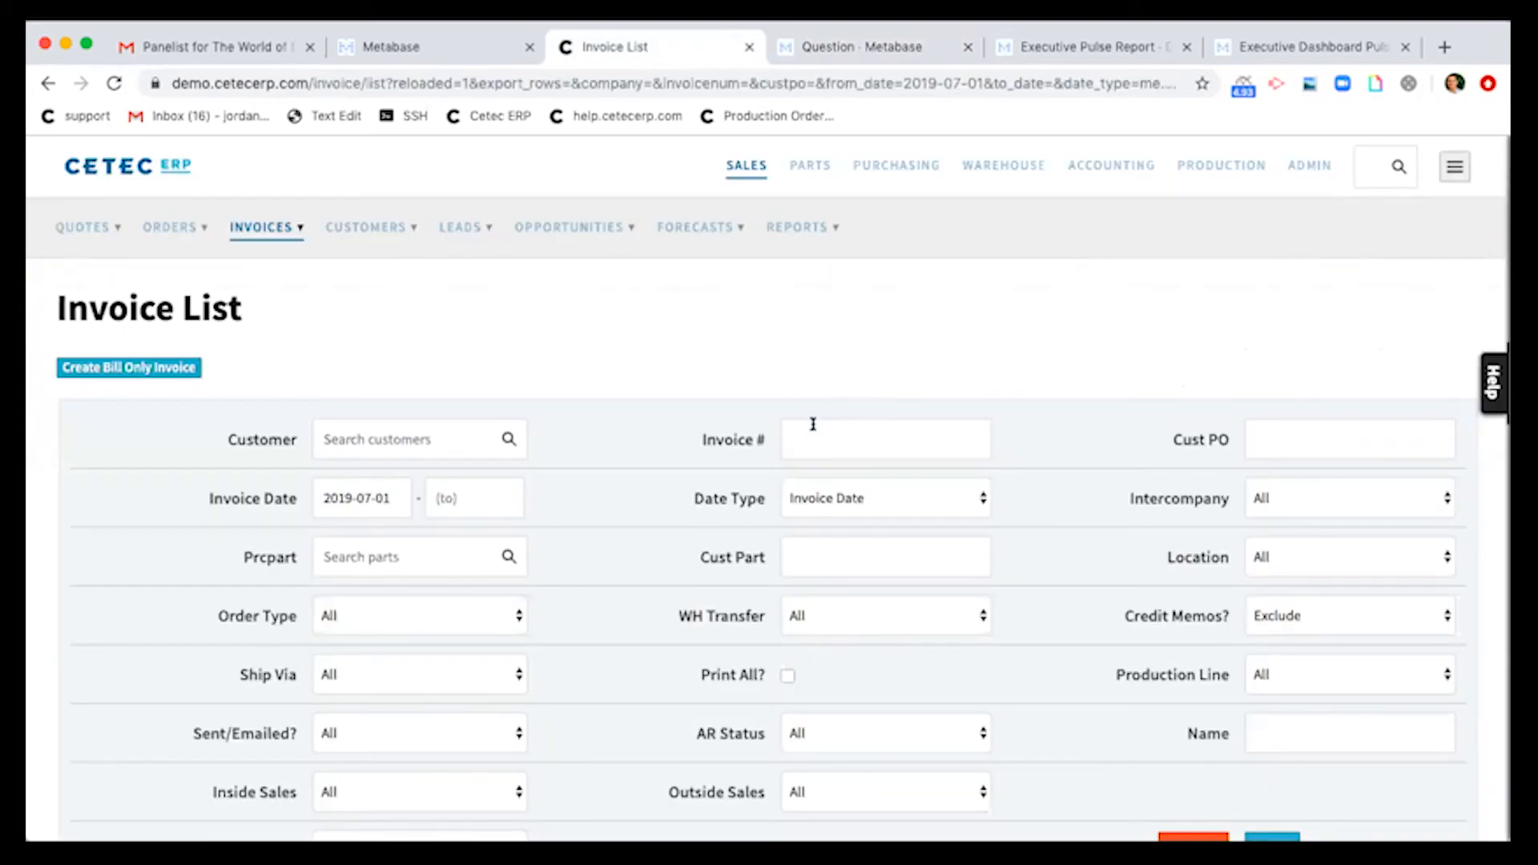
key("ctrl+Tab")
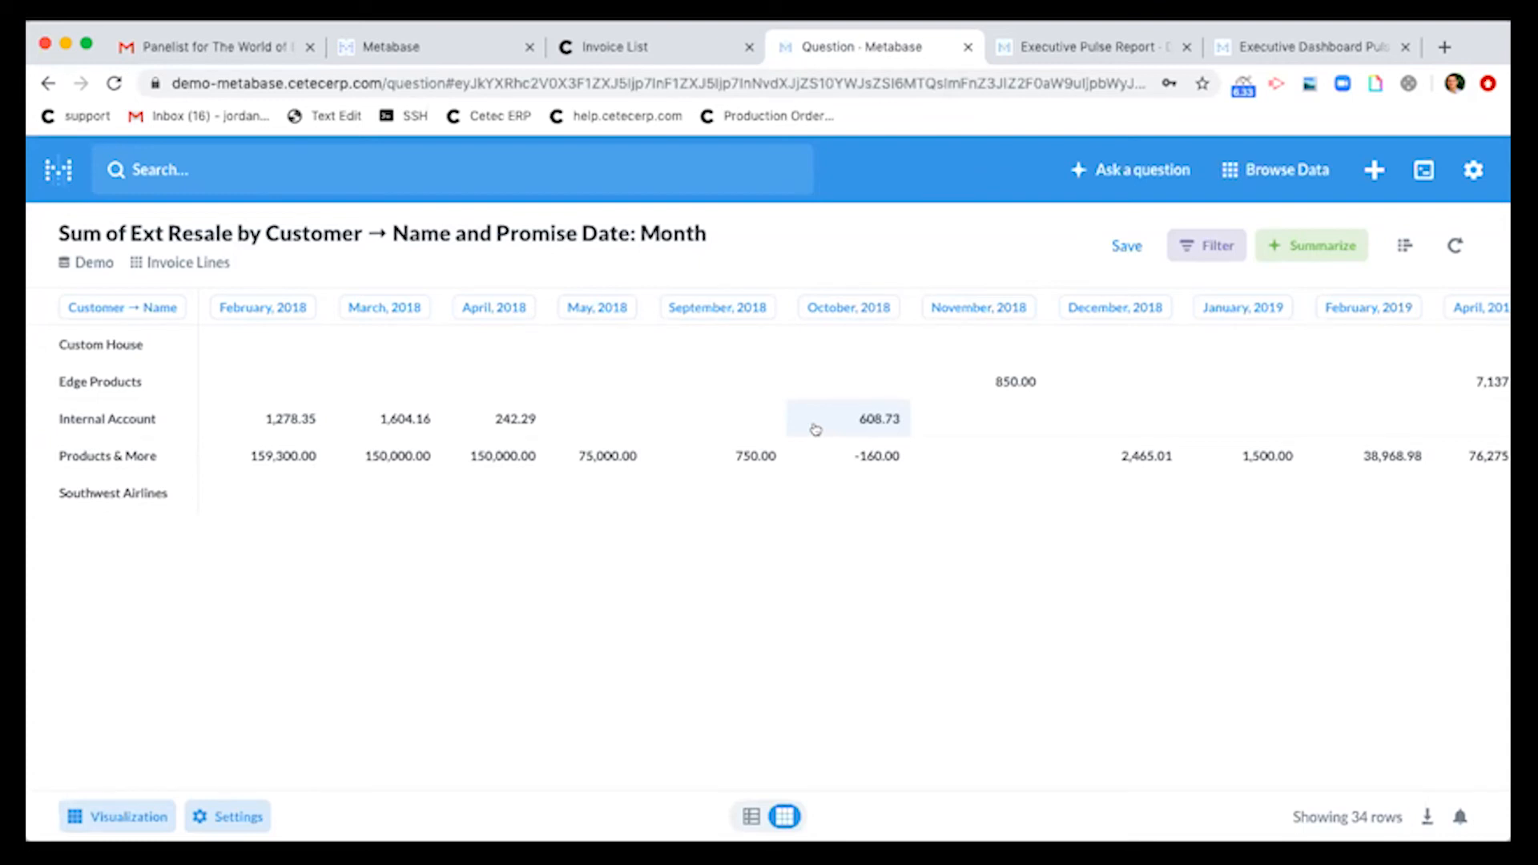
Save the question as "My favorite customer sales report" in the Our analytics collection
left_click(1113, 249)
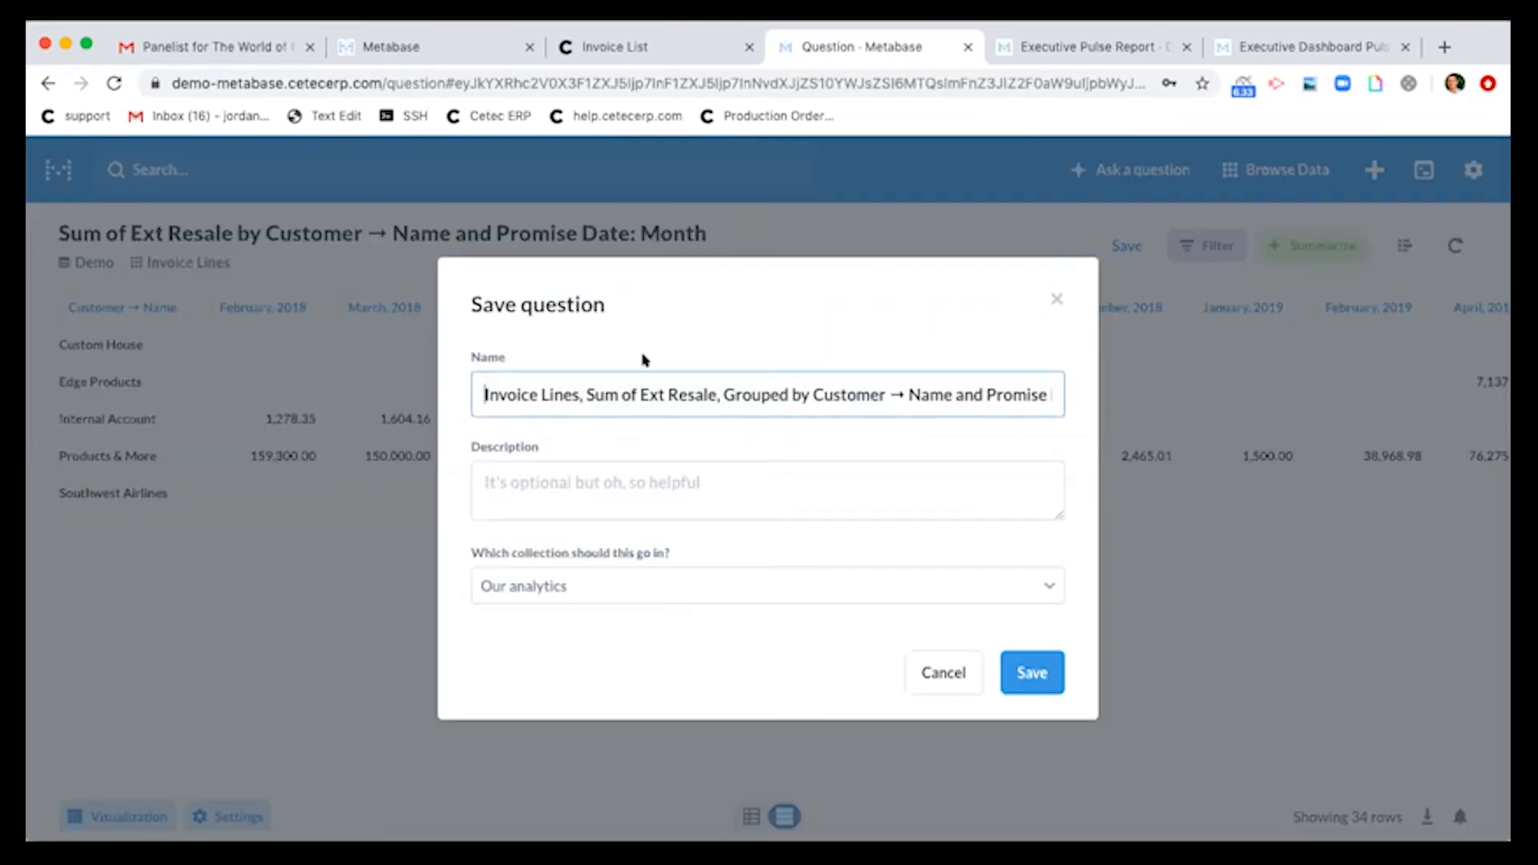
triple_click(565, 394)
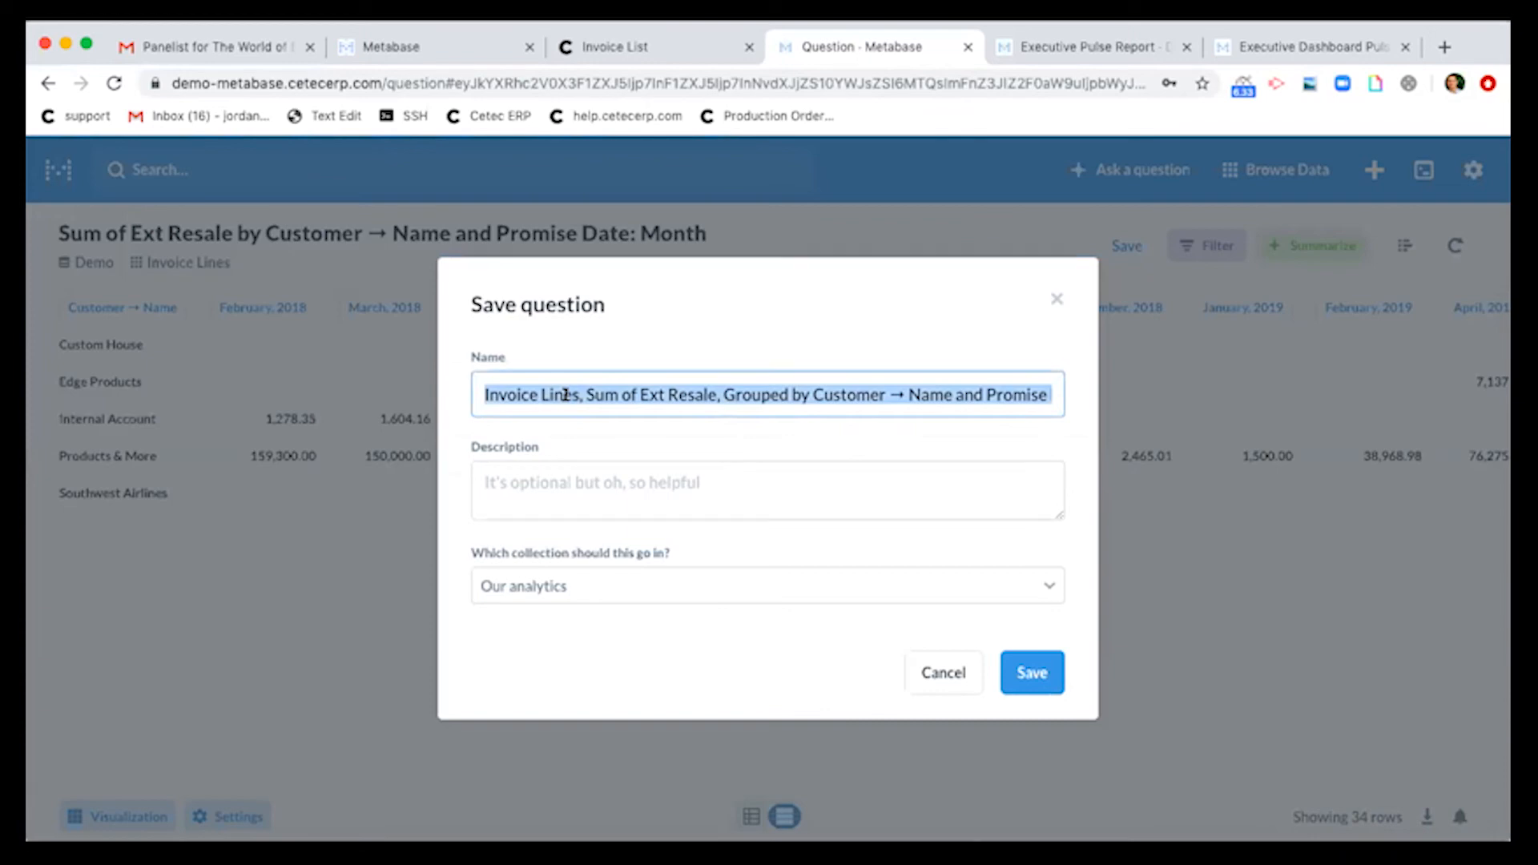
type("My favor")
type("ite customer sale")
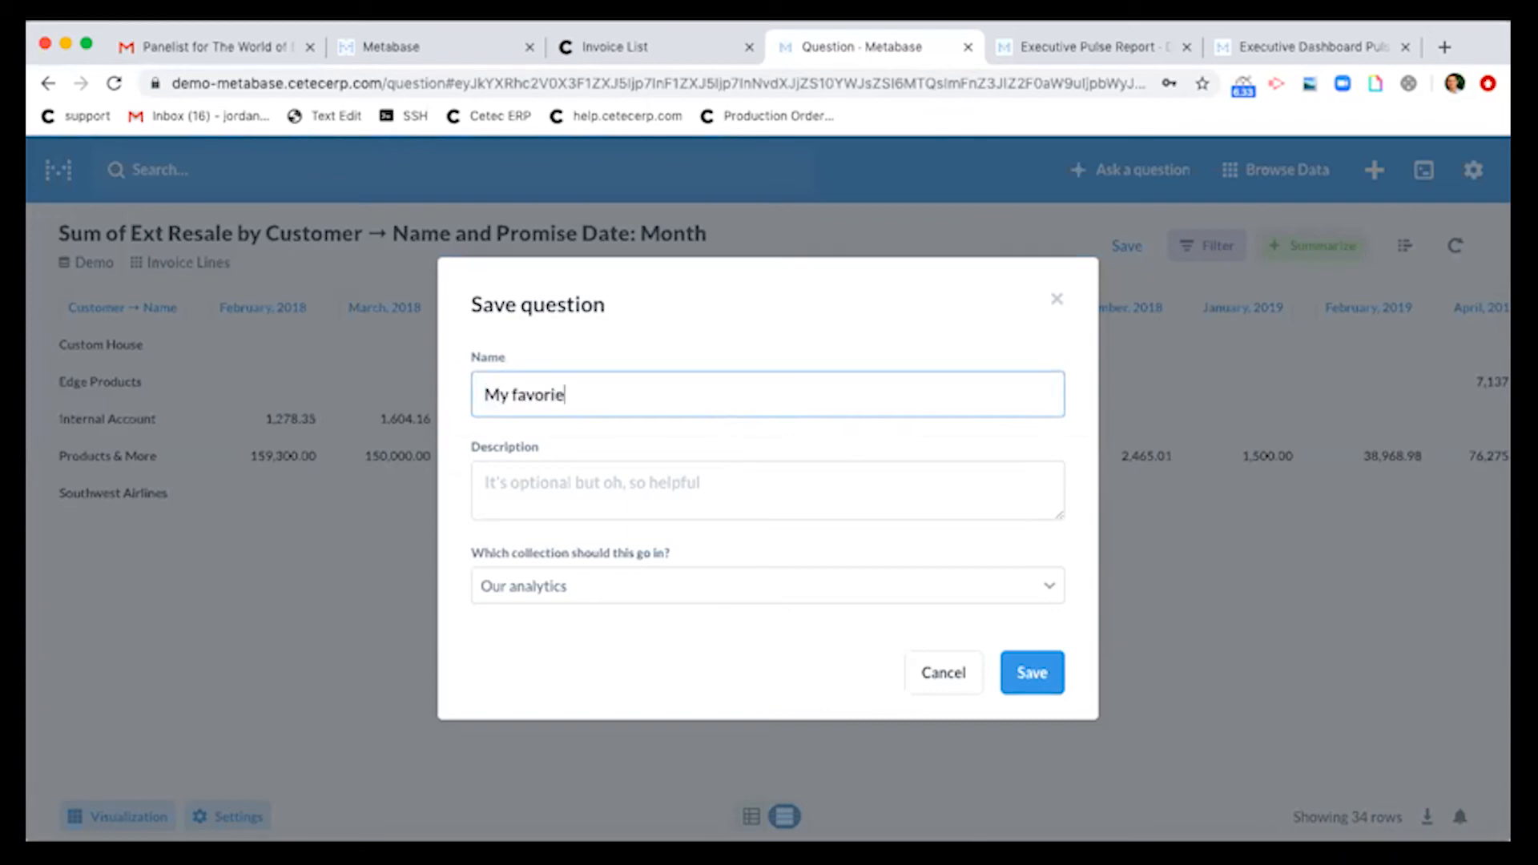
type("s report")
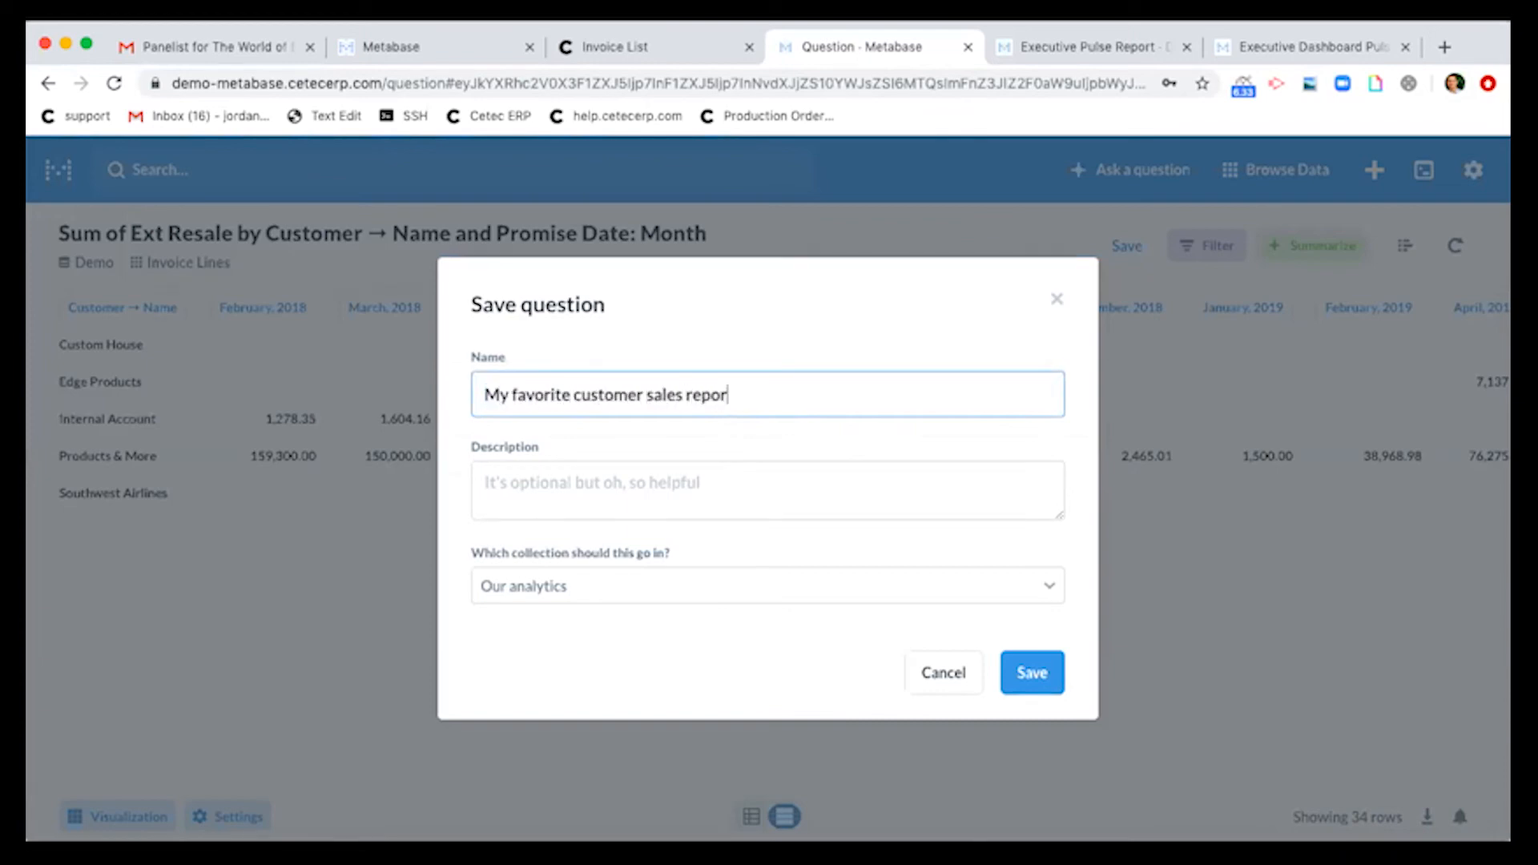
left_click(618, 587)
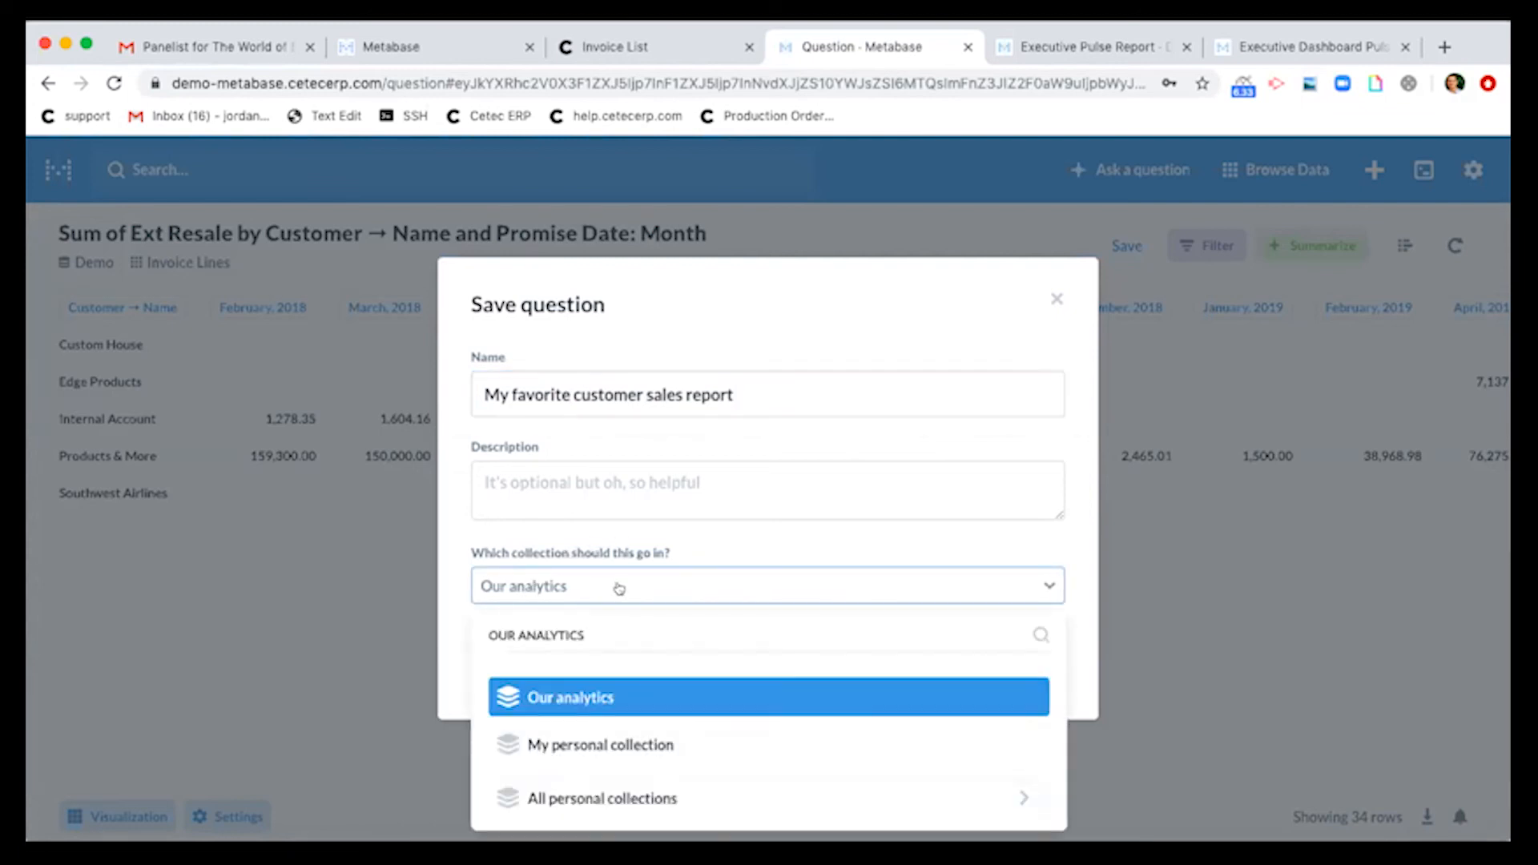
left_click(709, 522)
left_click(1029, 674)
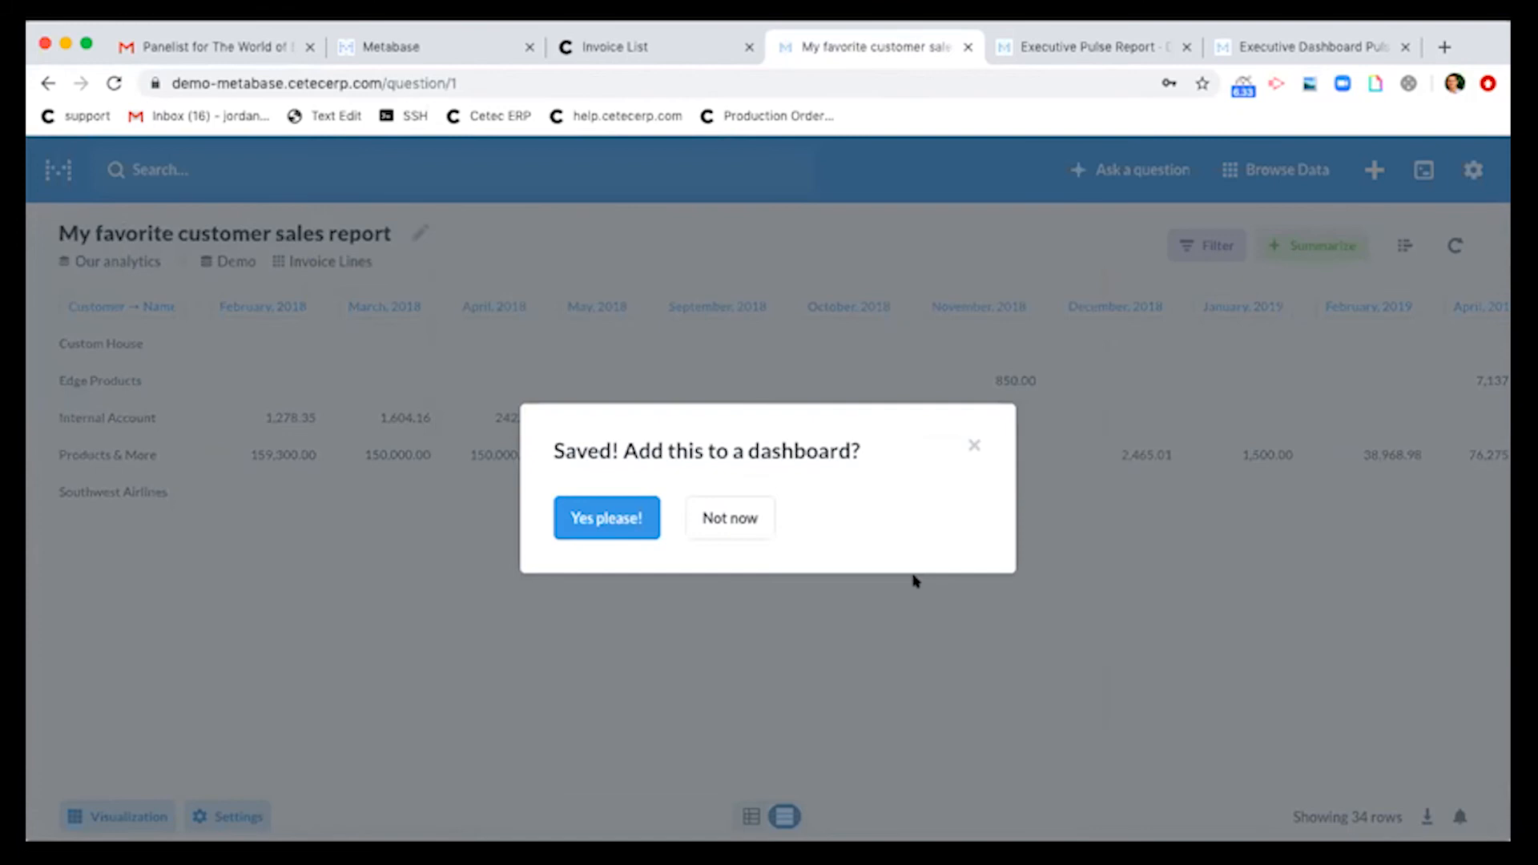
Add the saved question to the Executive Pulse Report dashboard and lay out its card nearly full width, two grid rows down
left_click(598, 526)
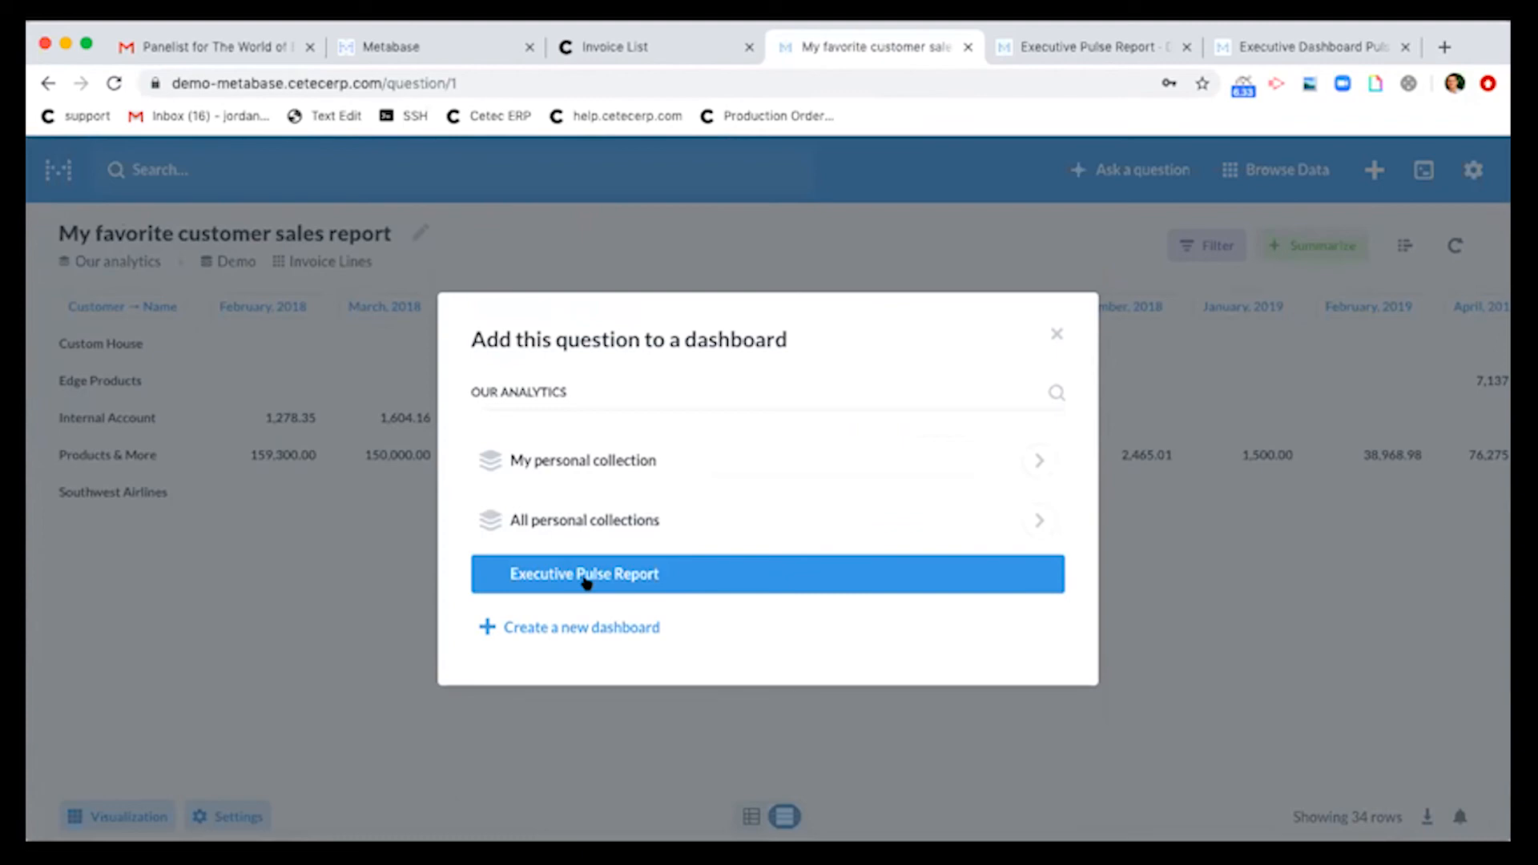
left_click(627, 577)
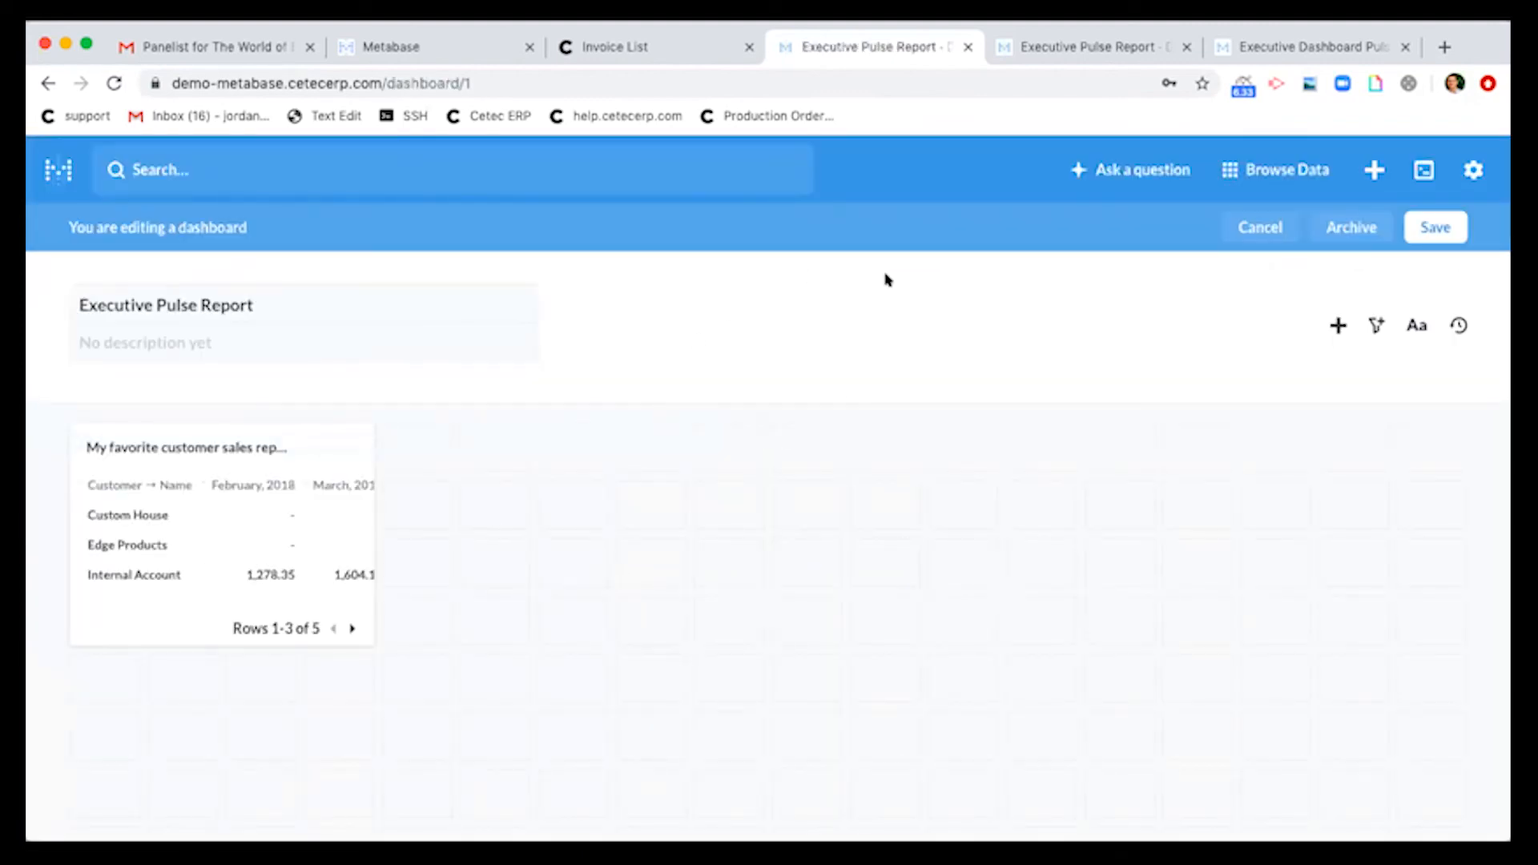
scroll(887, 279, "down", 1)
scroll(887, 279, "down", 1)
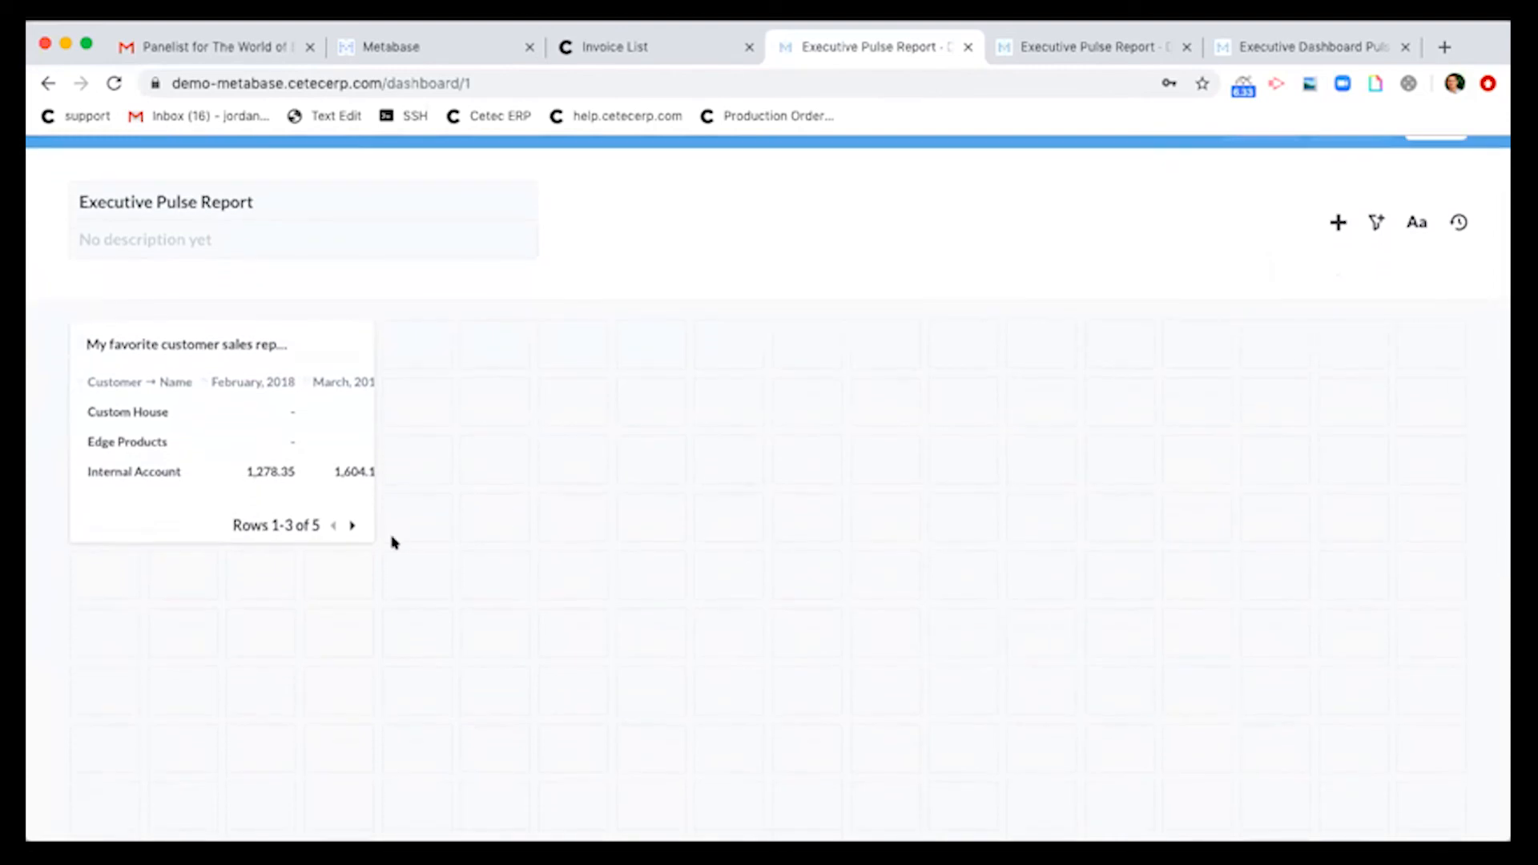
left_click_drag(364, 533, 1370, 515)
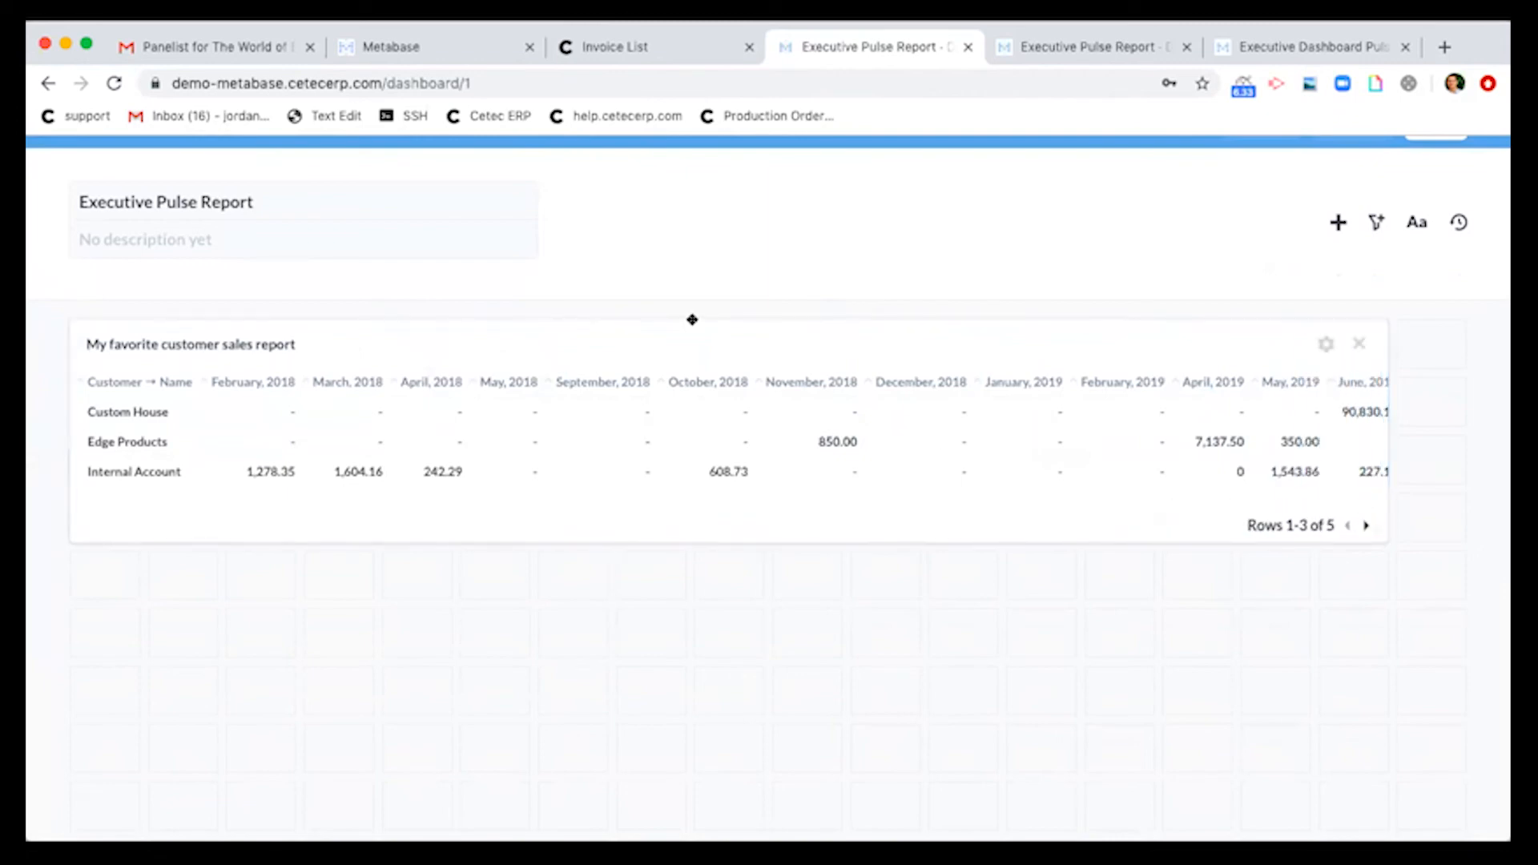
left_click_drag(667, 325, 659, 448)
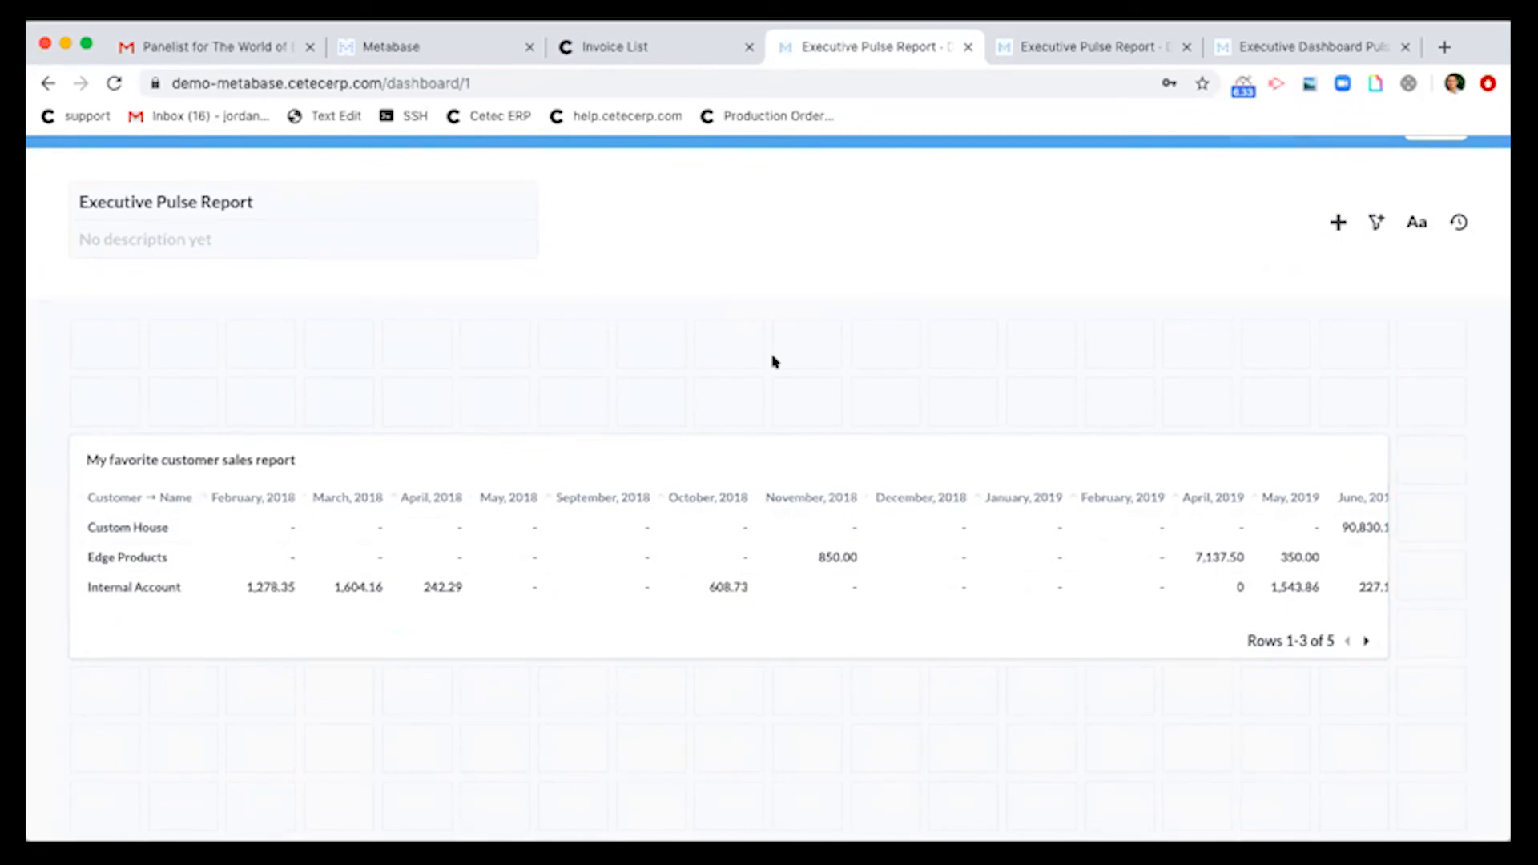
Examine the finished Executive Dashboard Pulse example, from its shipment and inventory cards to the shipments by customer table
key("ctrl+Tab")
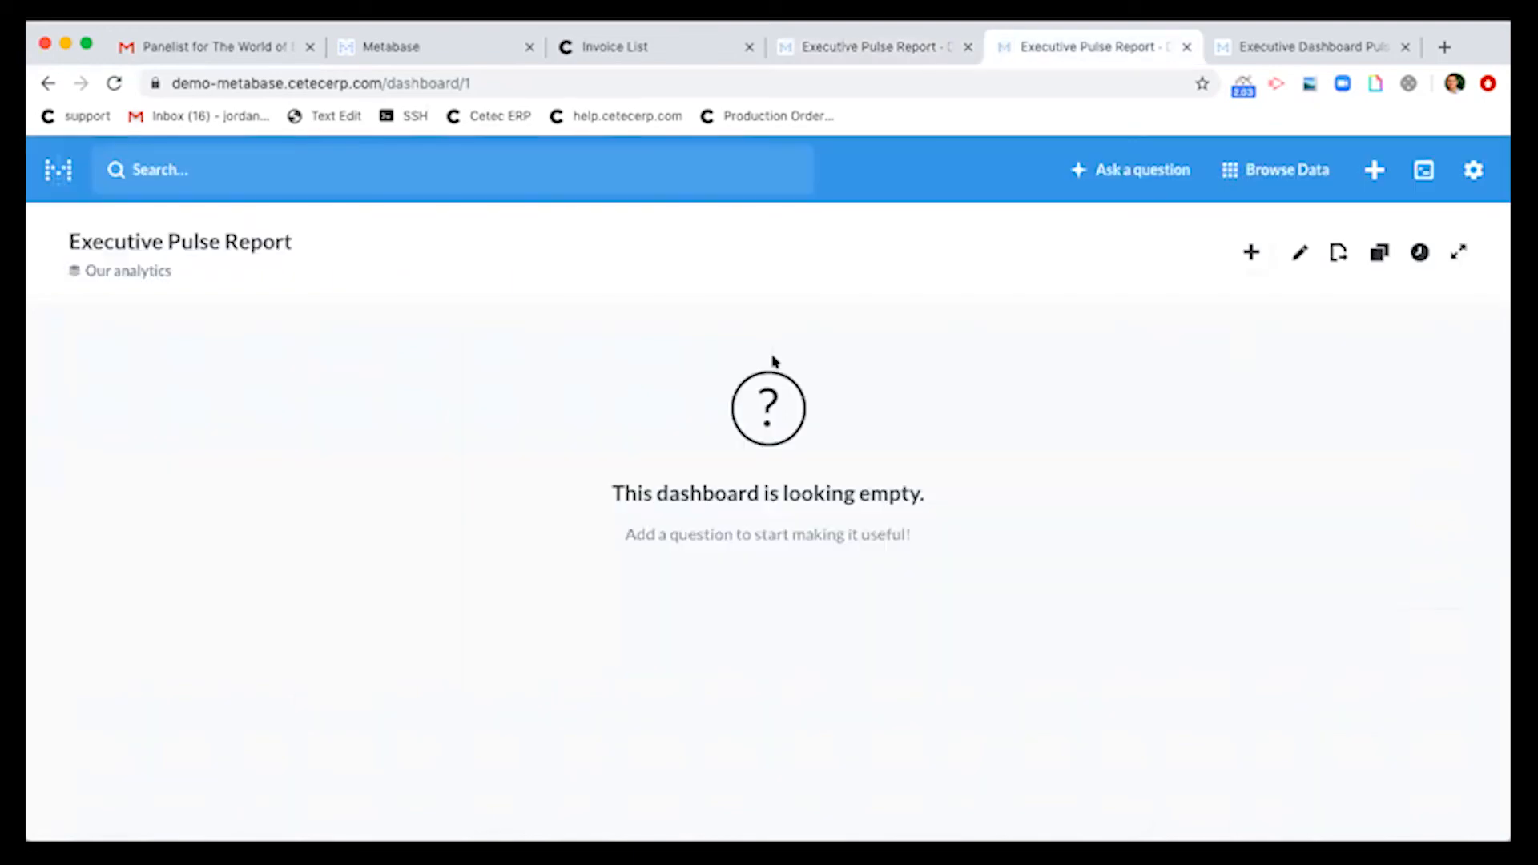
key("ctrl+Tab")
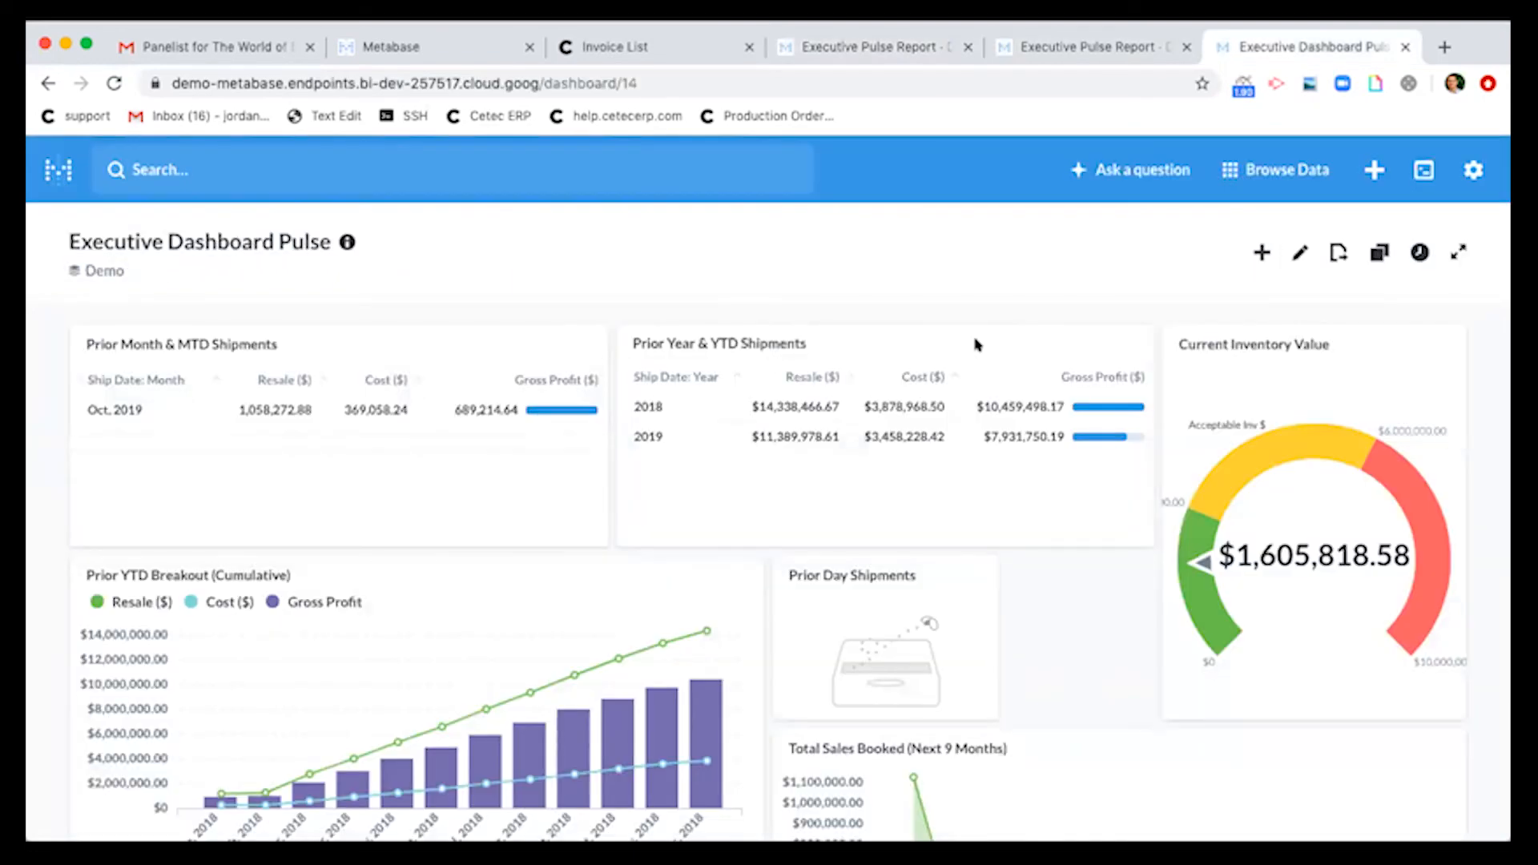
scroll(977, 344, "down", 2)
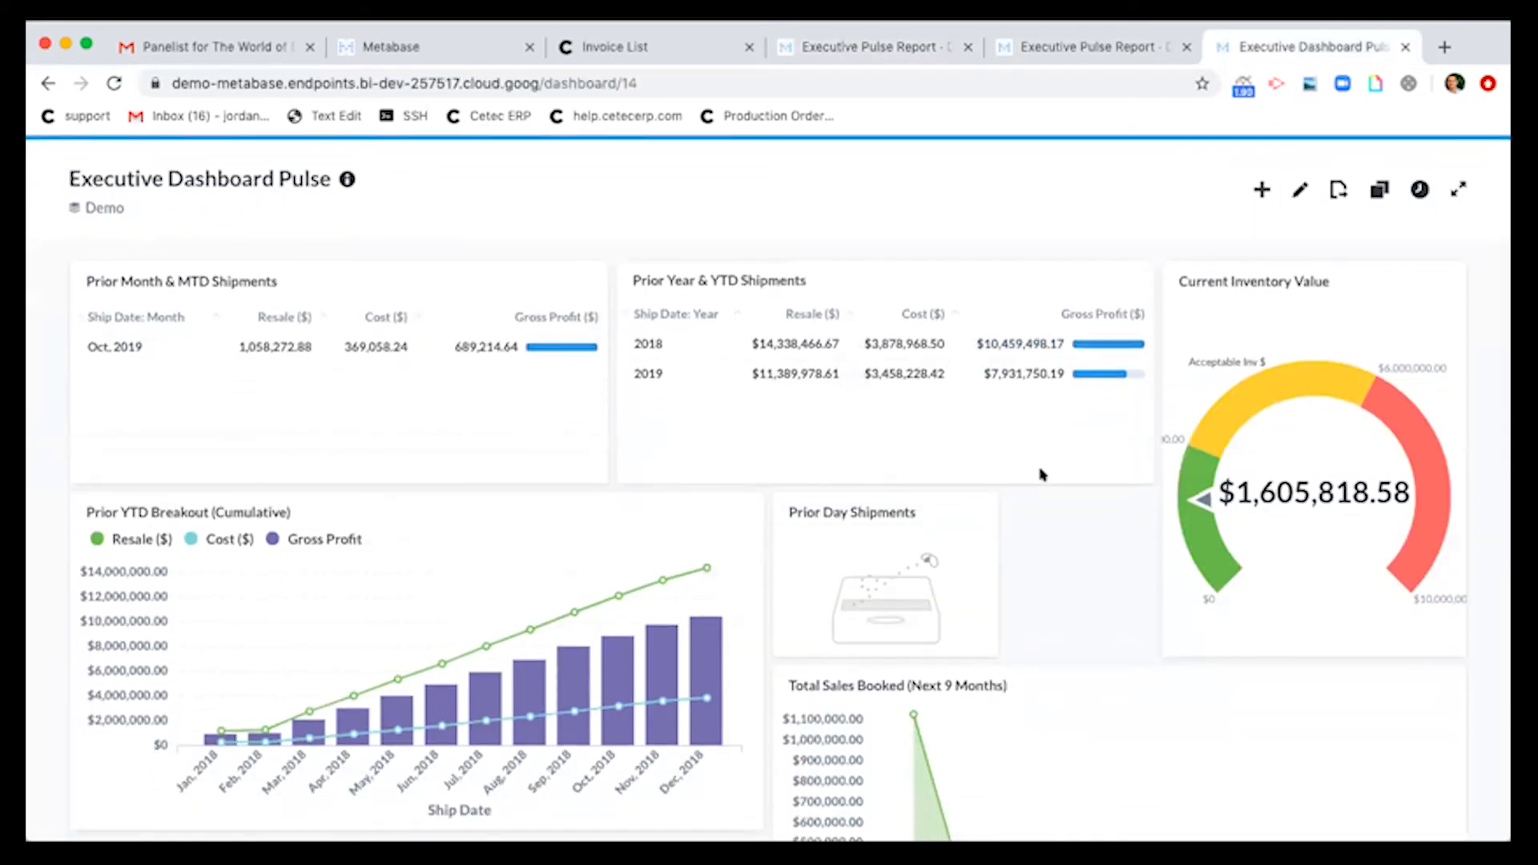
scroll(1041, 475, "up", 2)
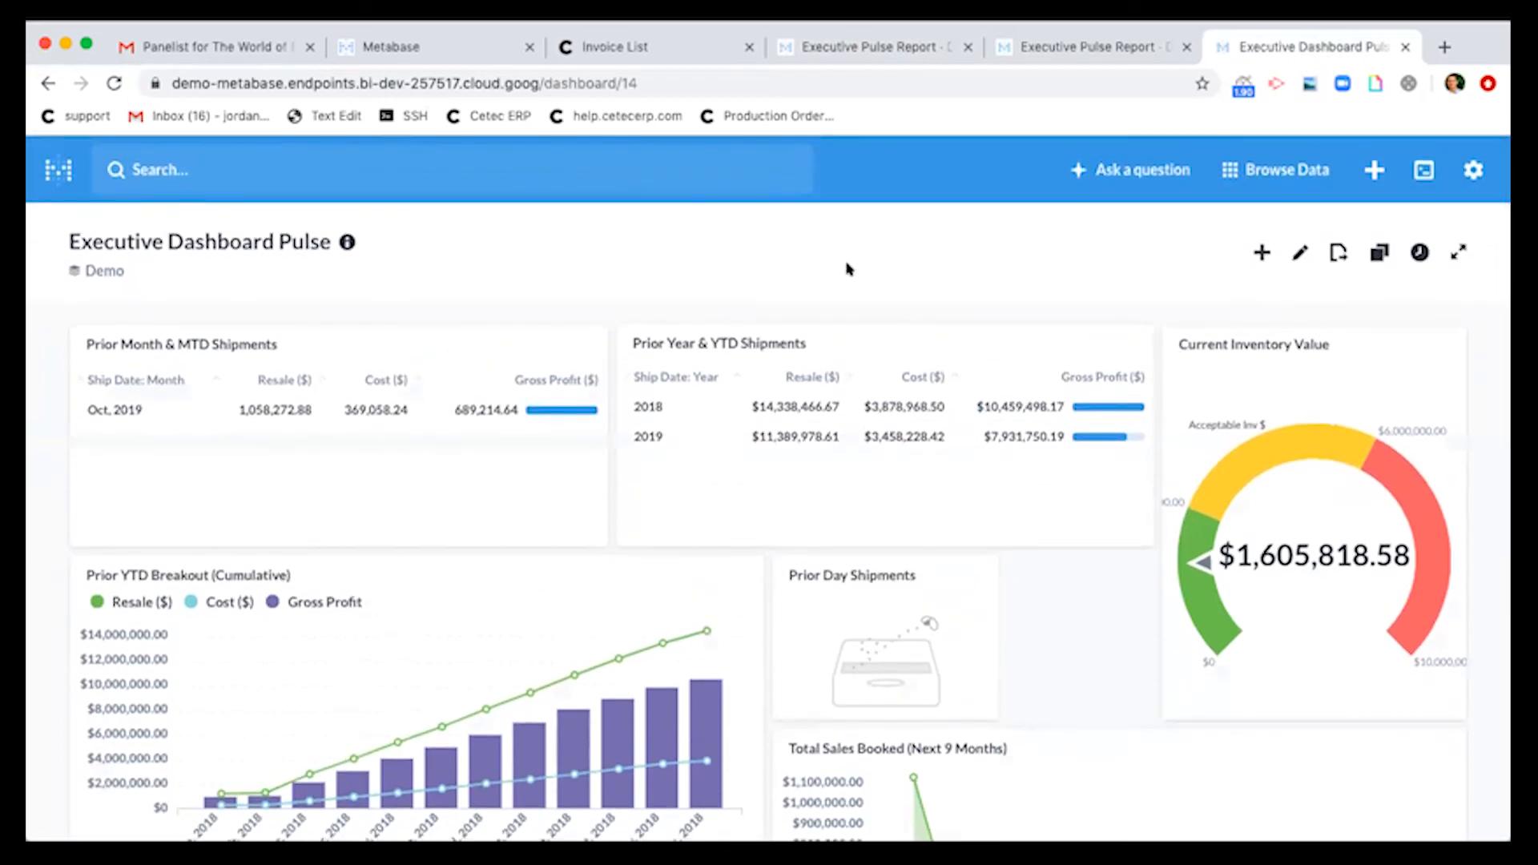
scroll(849, 269, "down", 2)
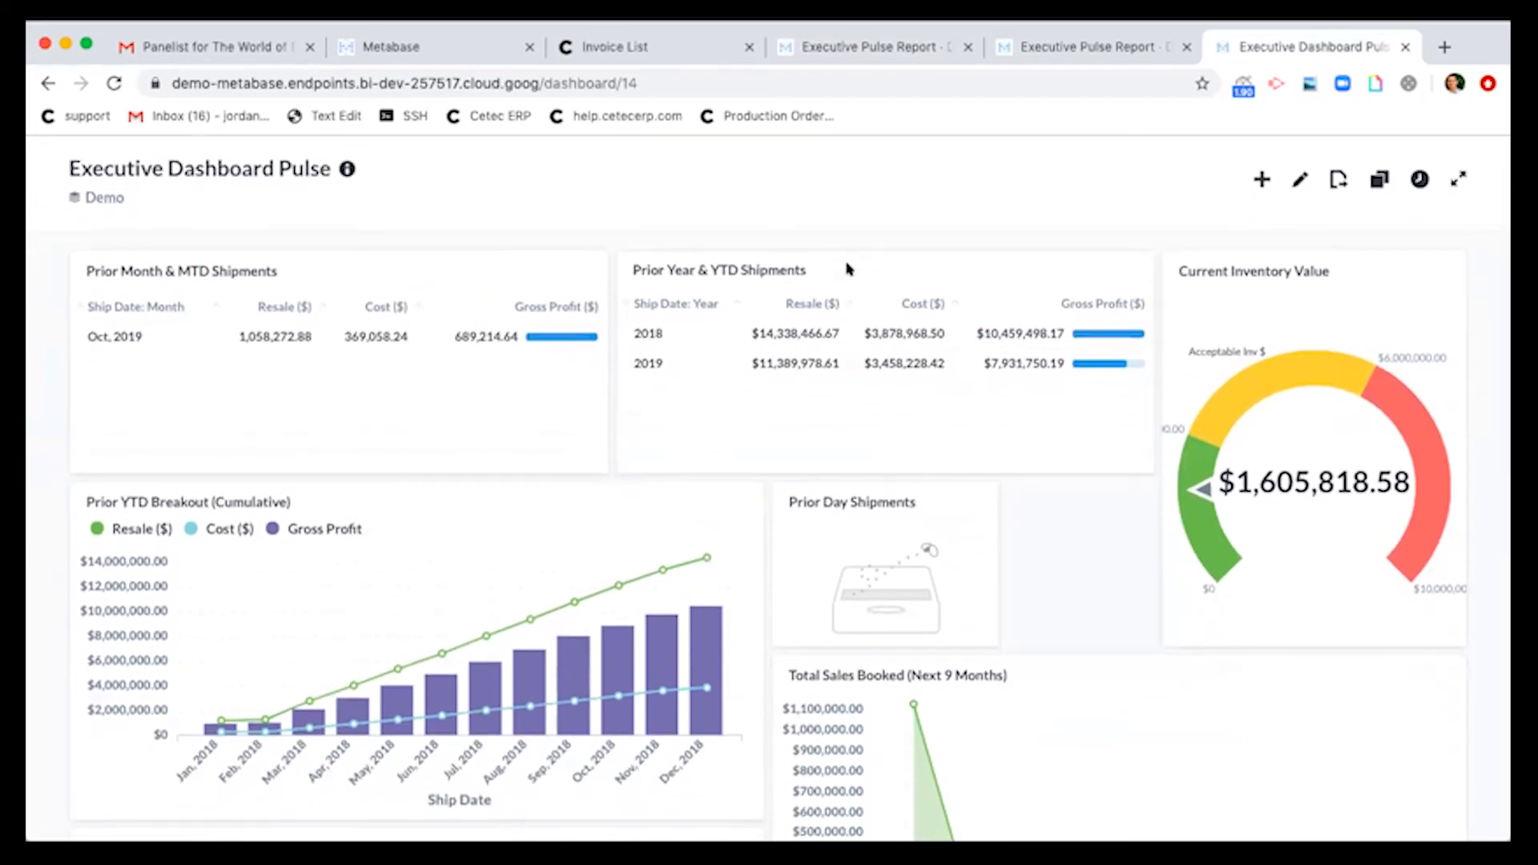
scroll(849, 269, "down", 10)
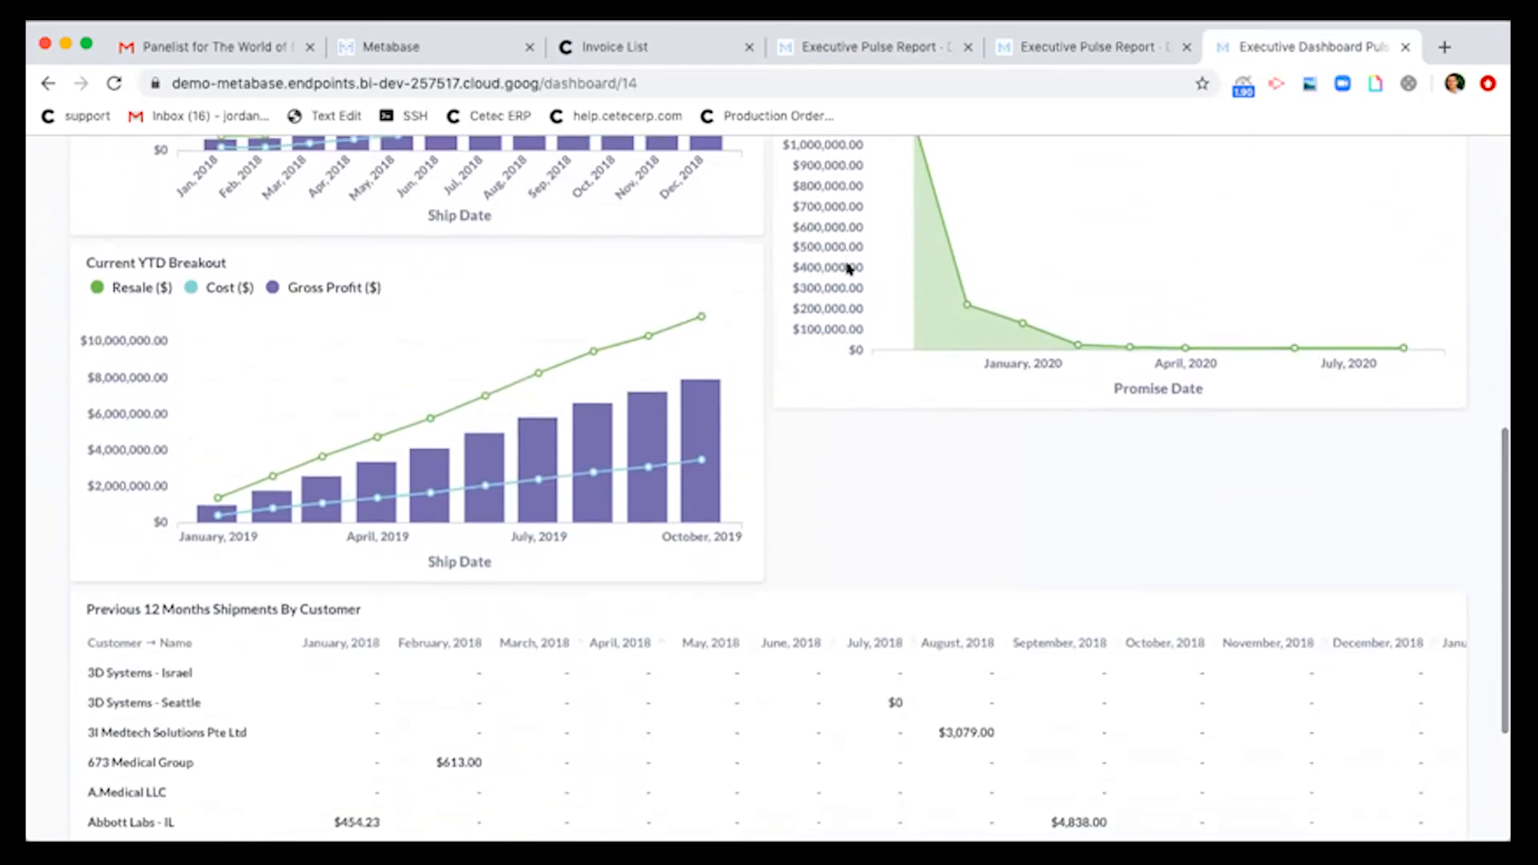
scroll(849, 269, "down", 4)
scroll(849, 269, "up", 15)
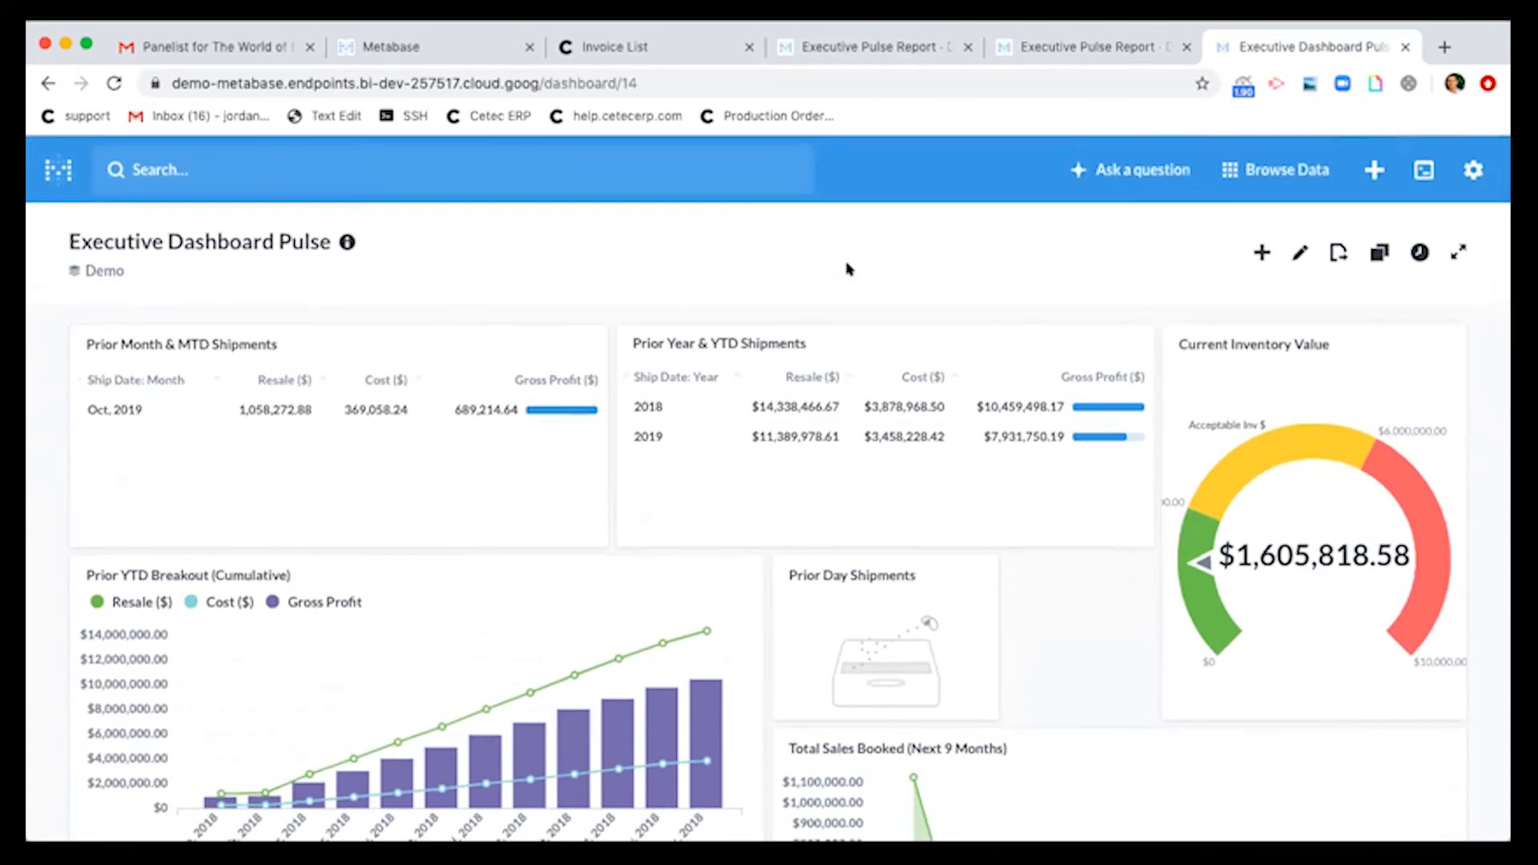
key("ctrl+shift+Tab")
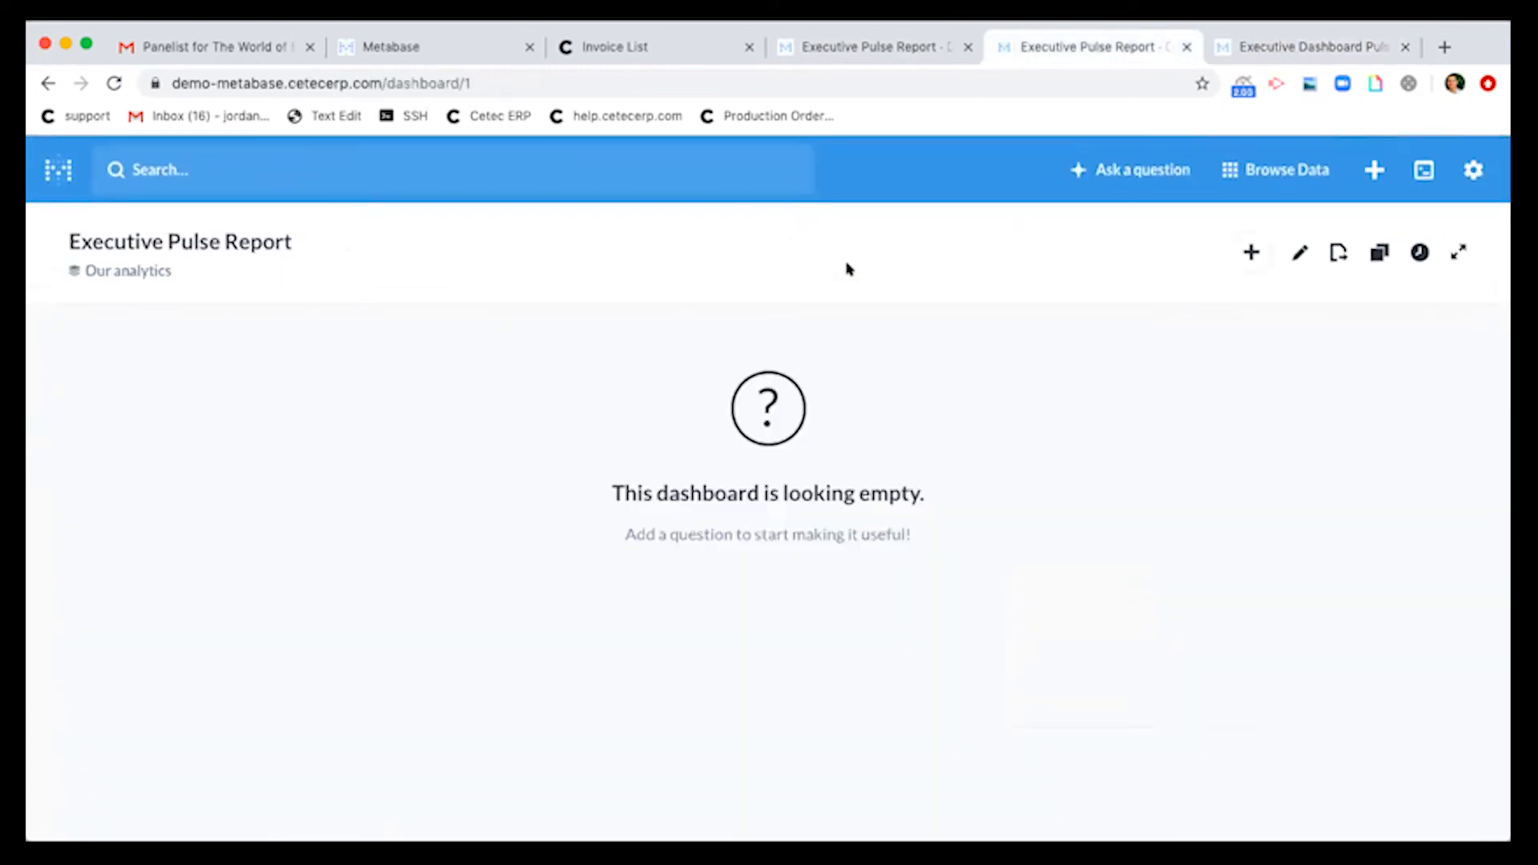
left_click(1370, 166)
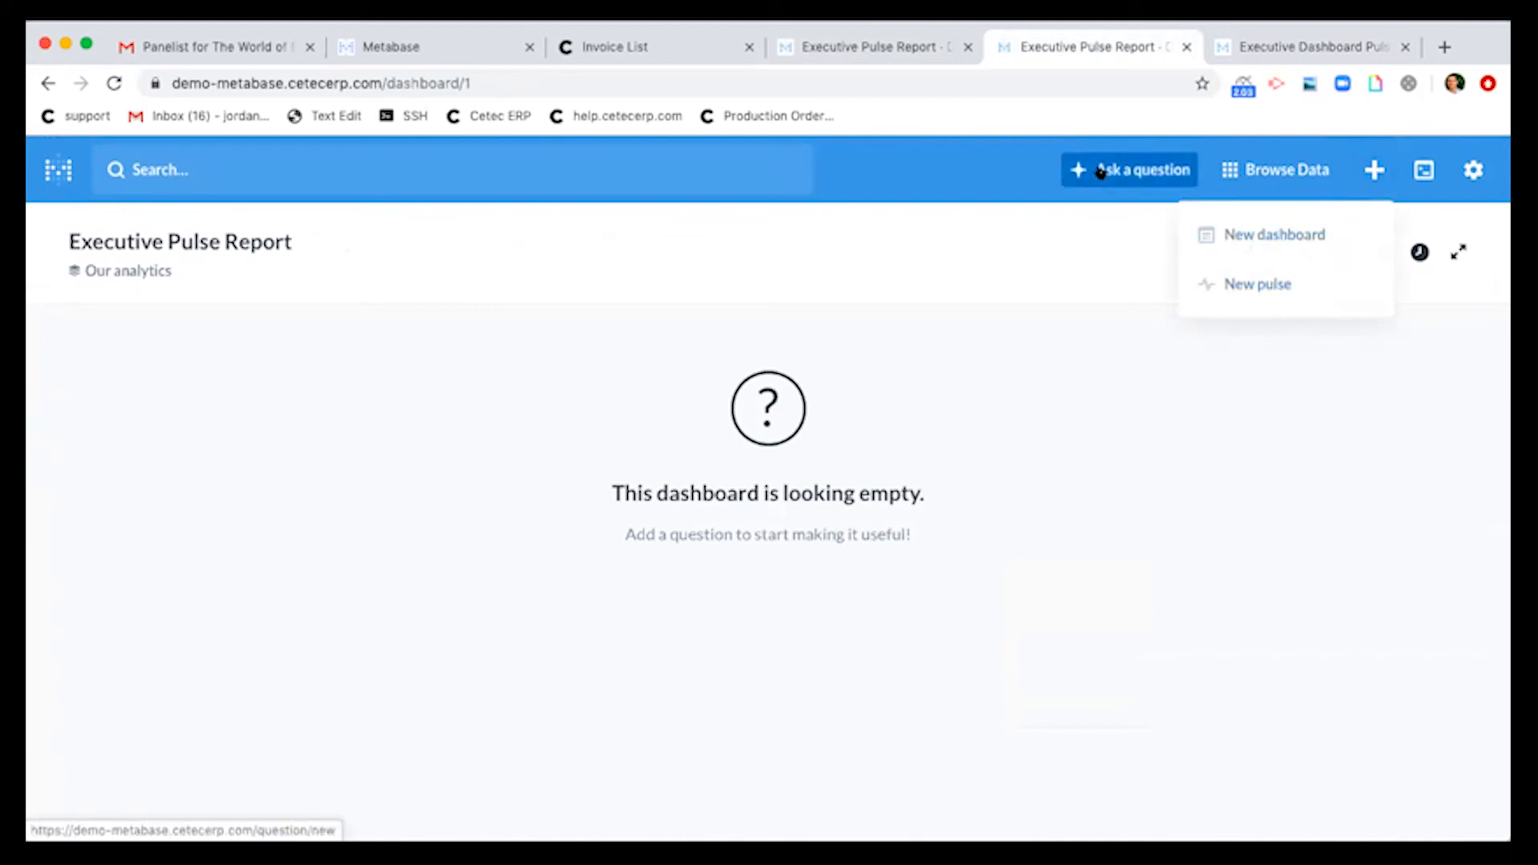
key("ctrl+shift+Tab")
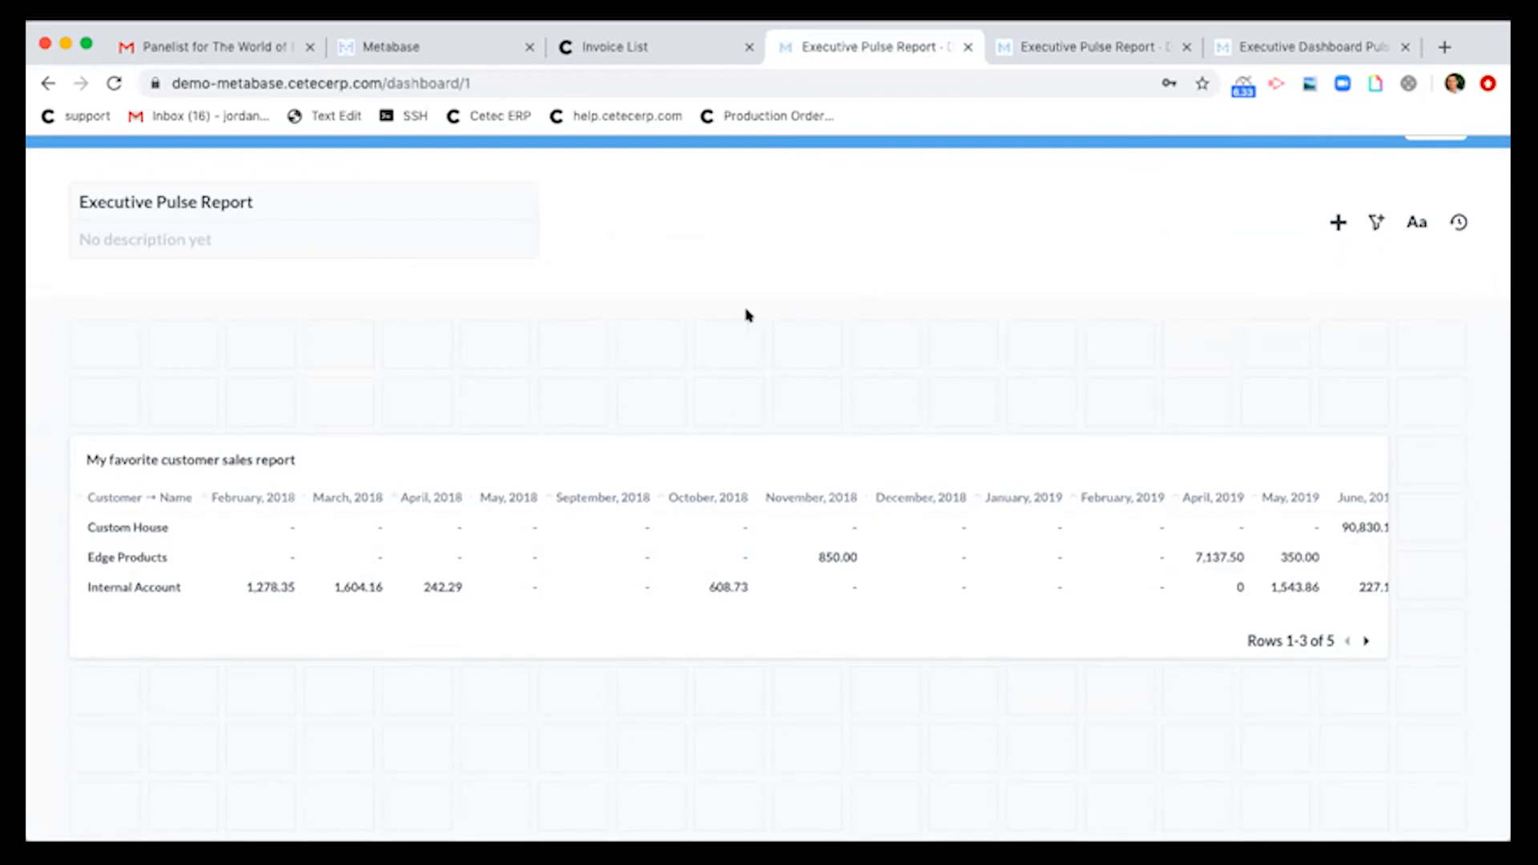
Return from the dashboard editor to the Metabase home page and look through the suggested X-rays of the data tables
scroll(745, 312, "up", 3)
left_click(40, 173)
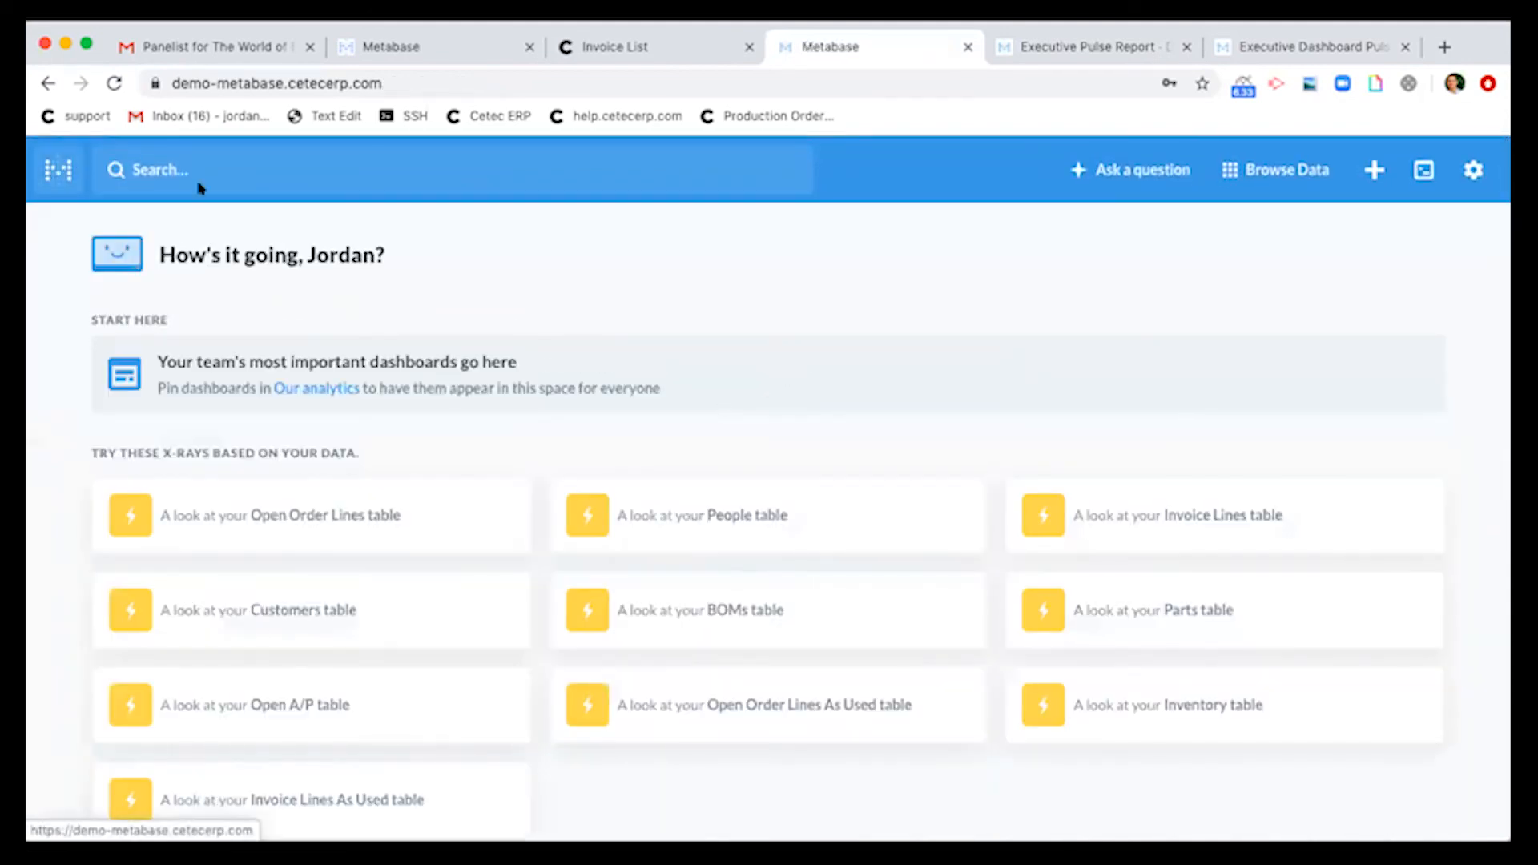
scroll(548, 366, "down", 5)
scroll(549, 366, "up", 2)
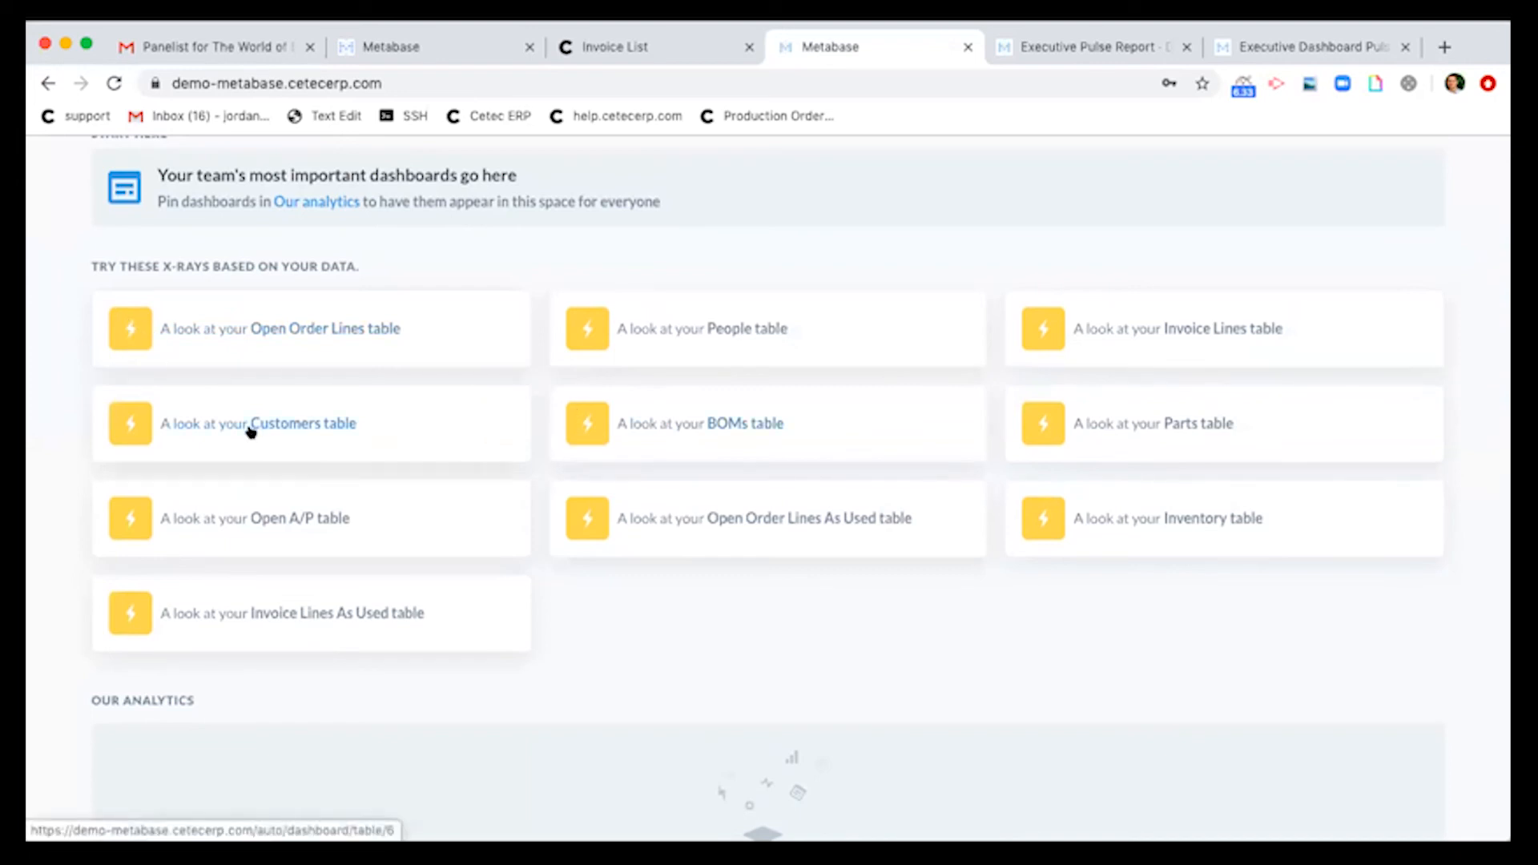
Open the X-ray of the Customers table and examine its summary, distribution charts and charts across time
left_click(202, 427)
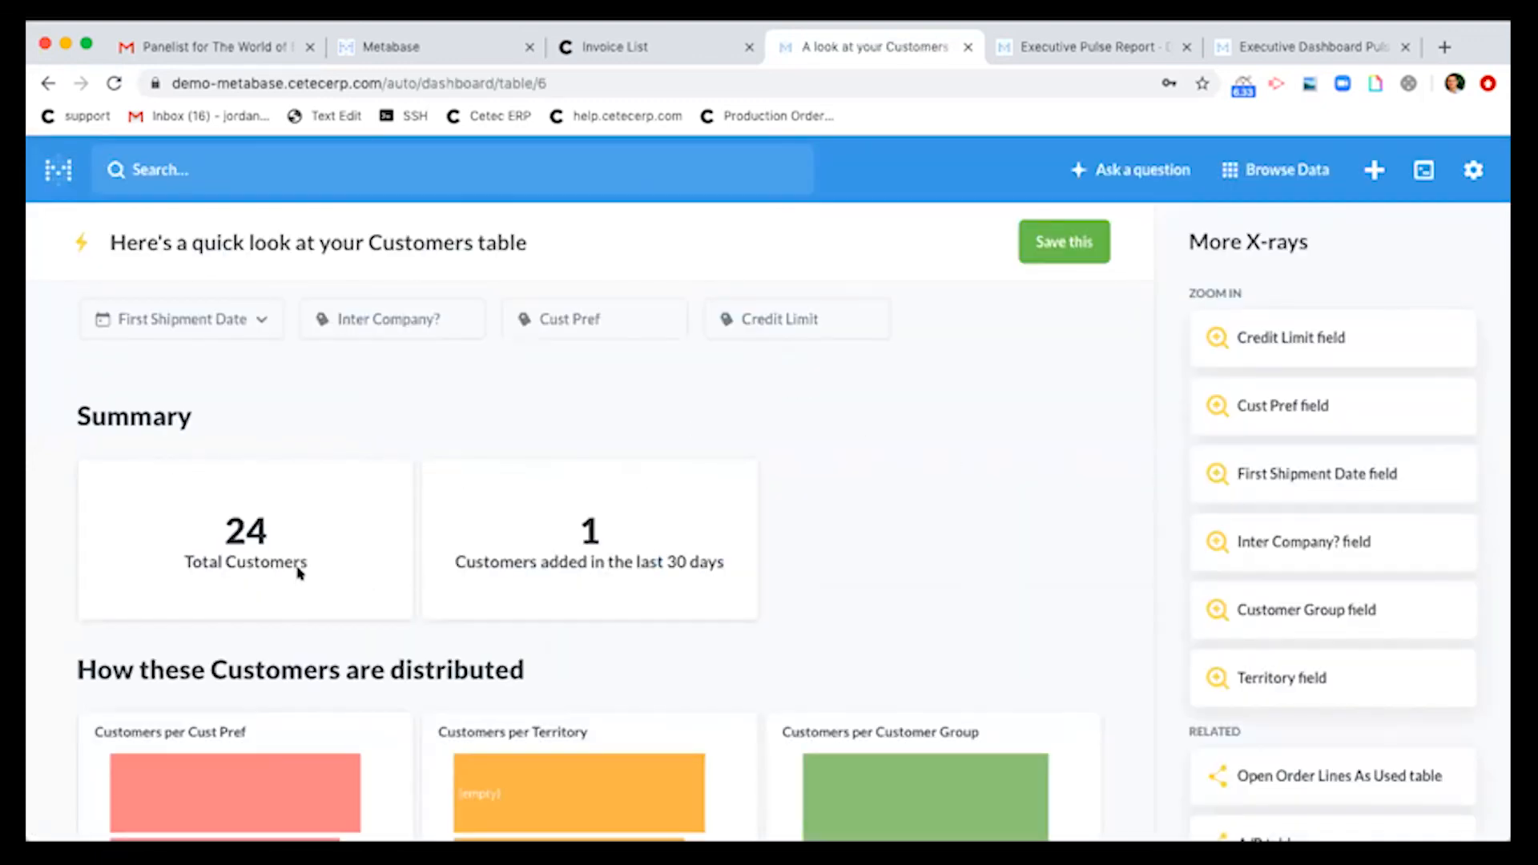
scroll(929, 491, "down", 3)
scroll(929, 491, "down", 3)
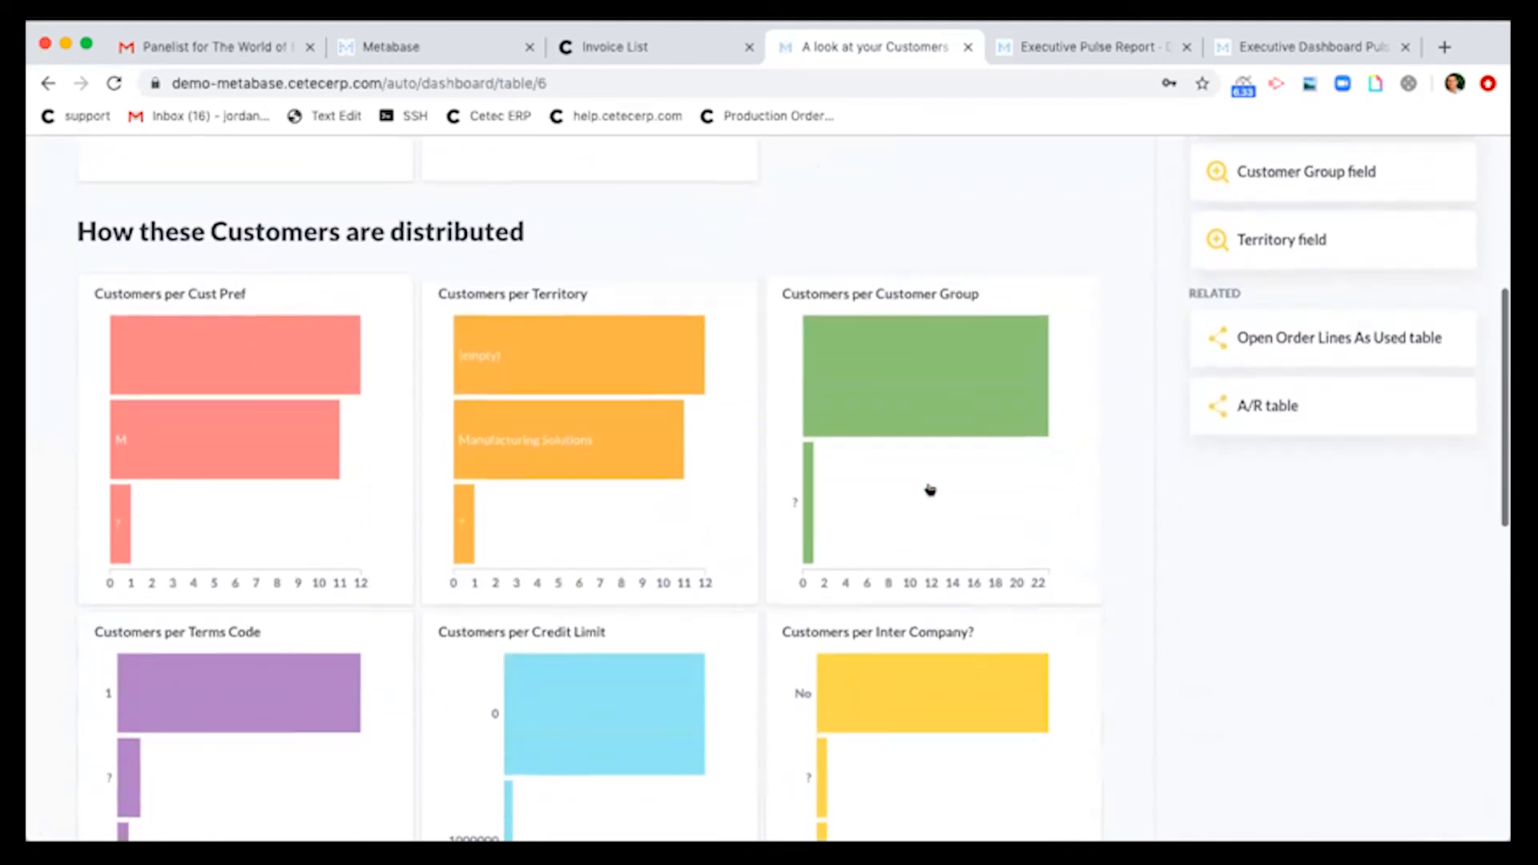
scroll(929, 491, "down", 1)
scroll(929, 491, "down", 10)
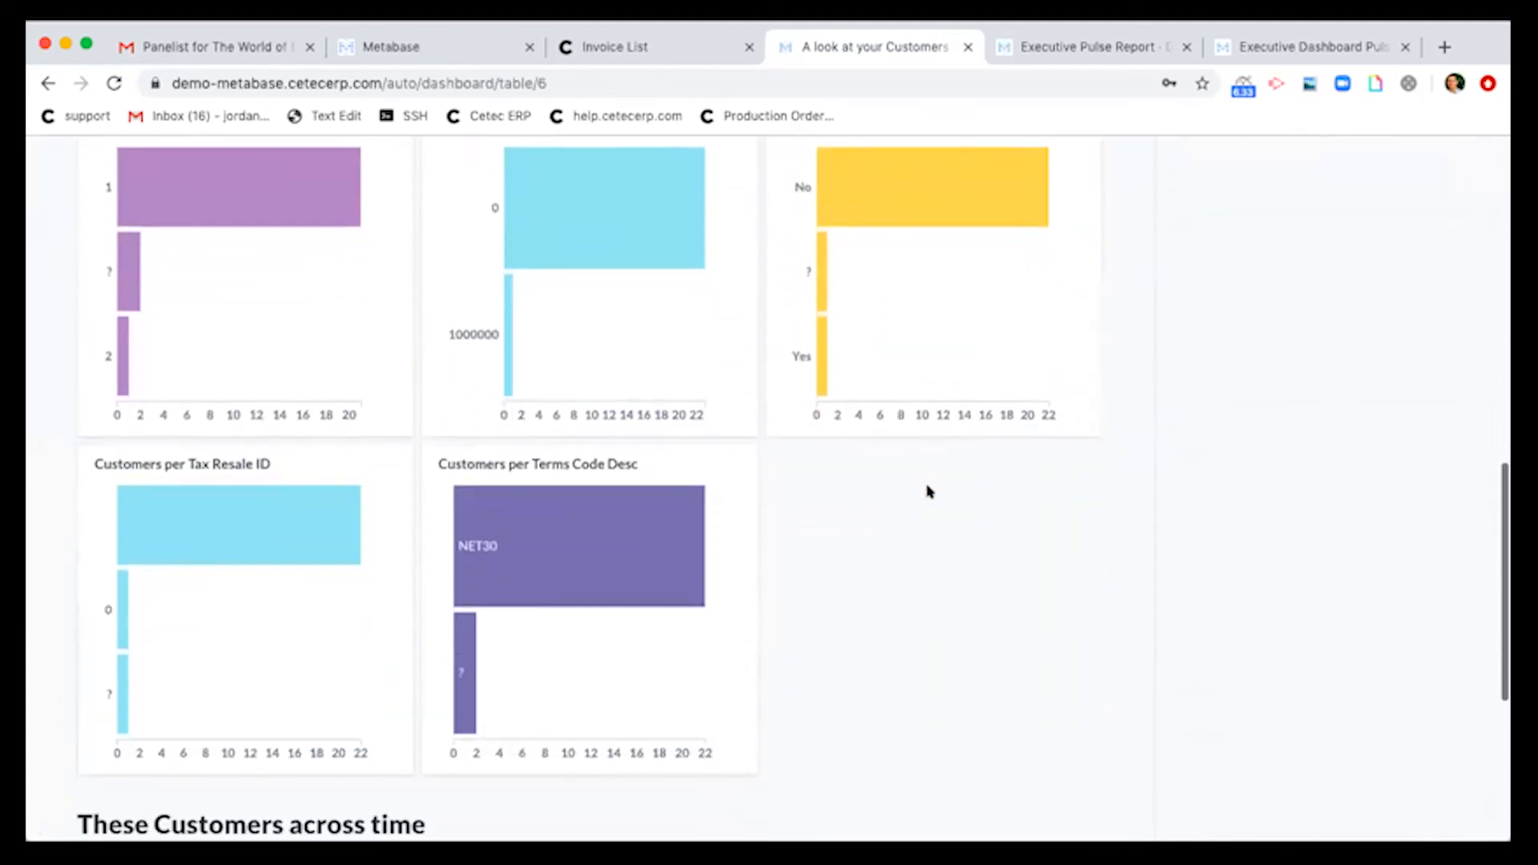
scroll(929, 491, "down", 1)
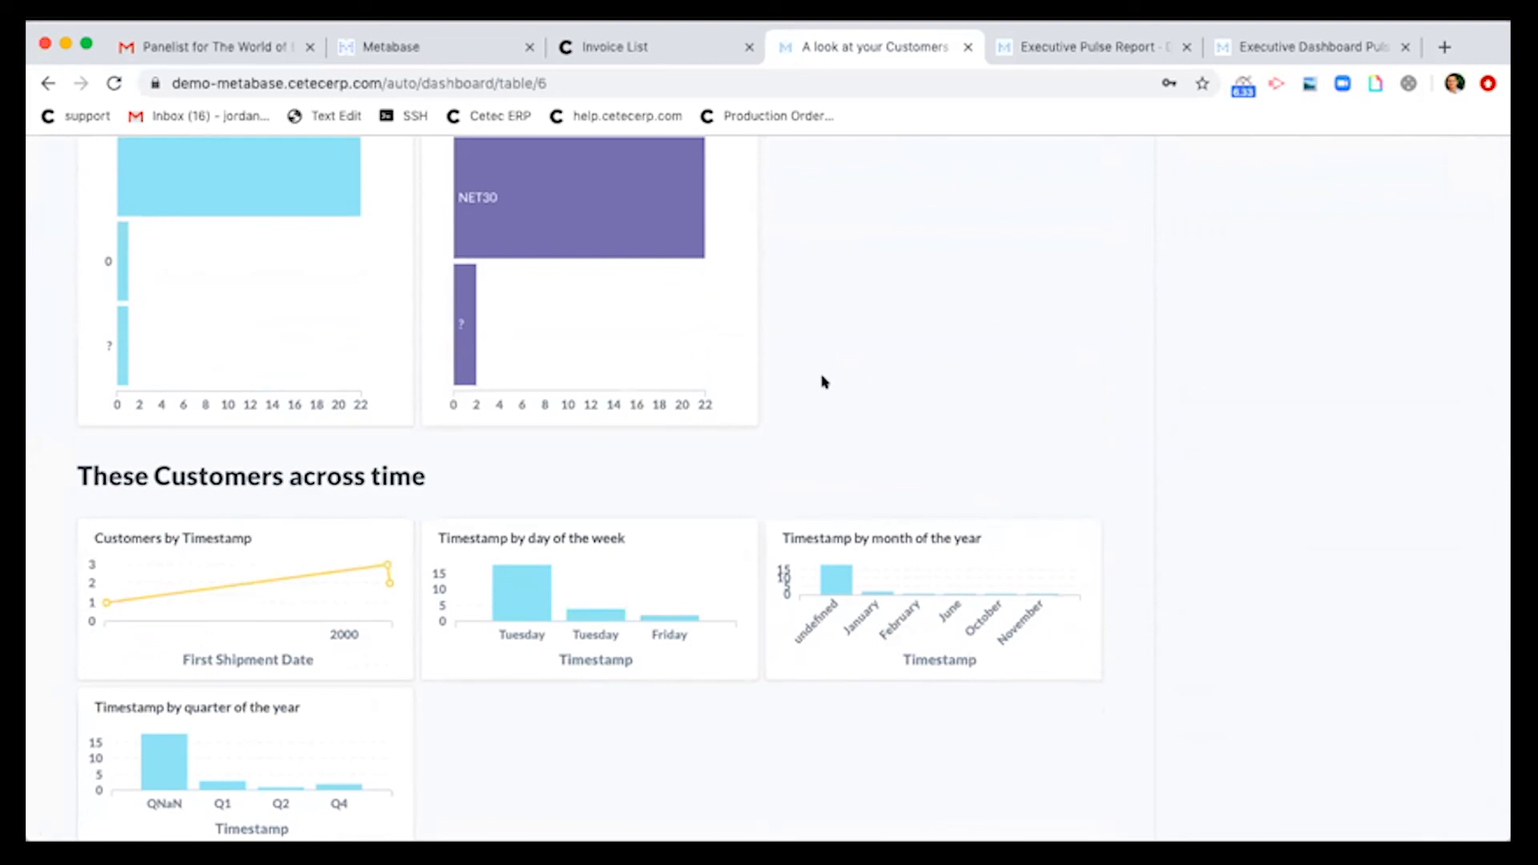
scroll(824, 382, "up", 11)
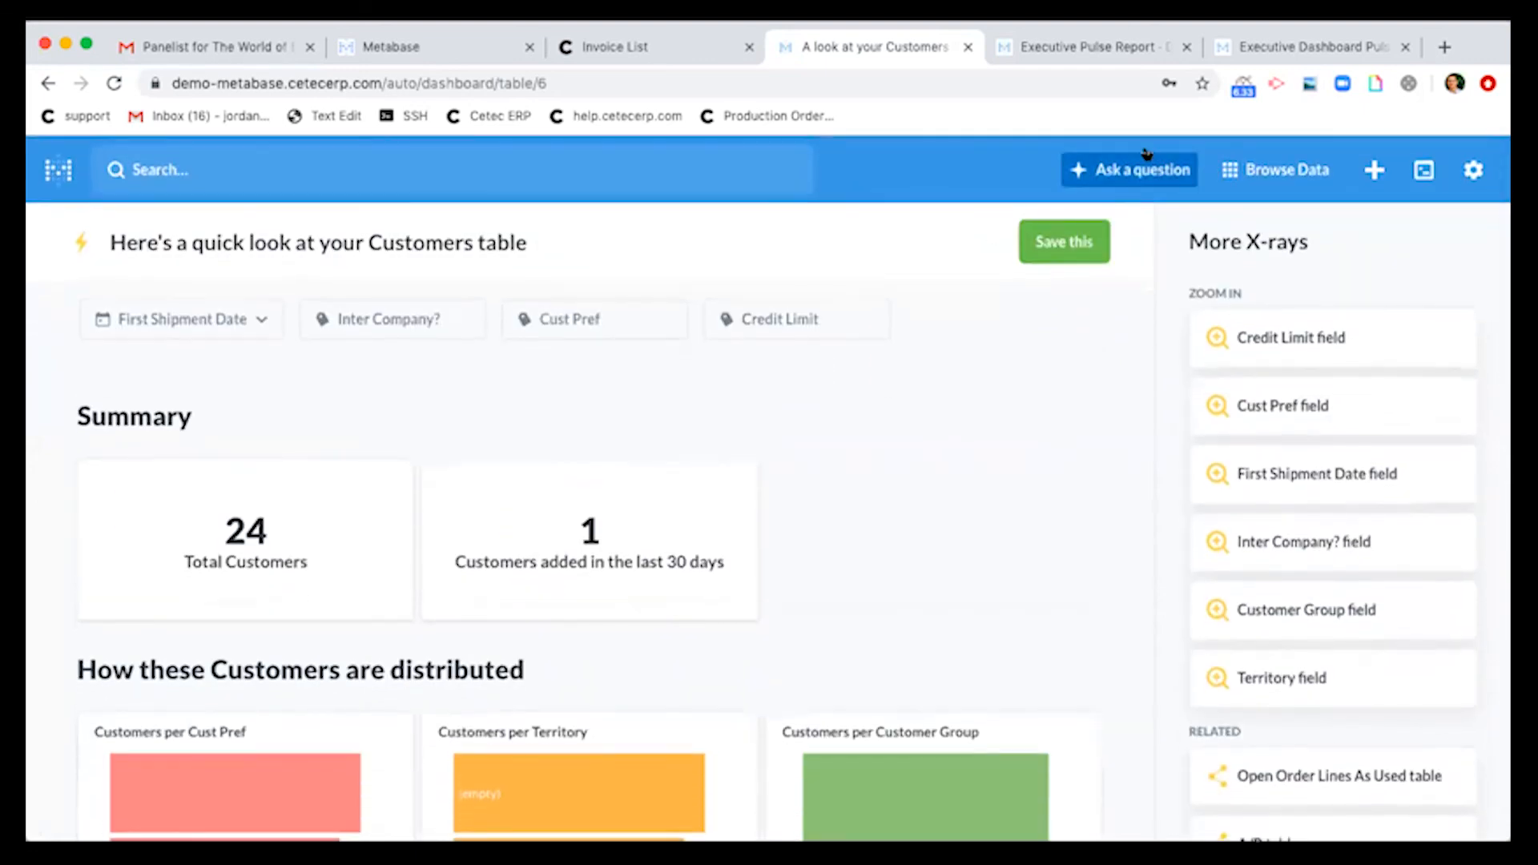
Switch to the Executive Pulse Report browser tab and start a new pulse named "Important Sales Alert"
left_click(1145, 164)
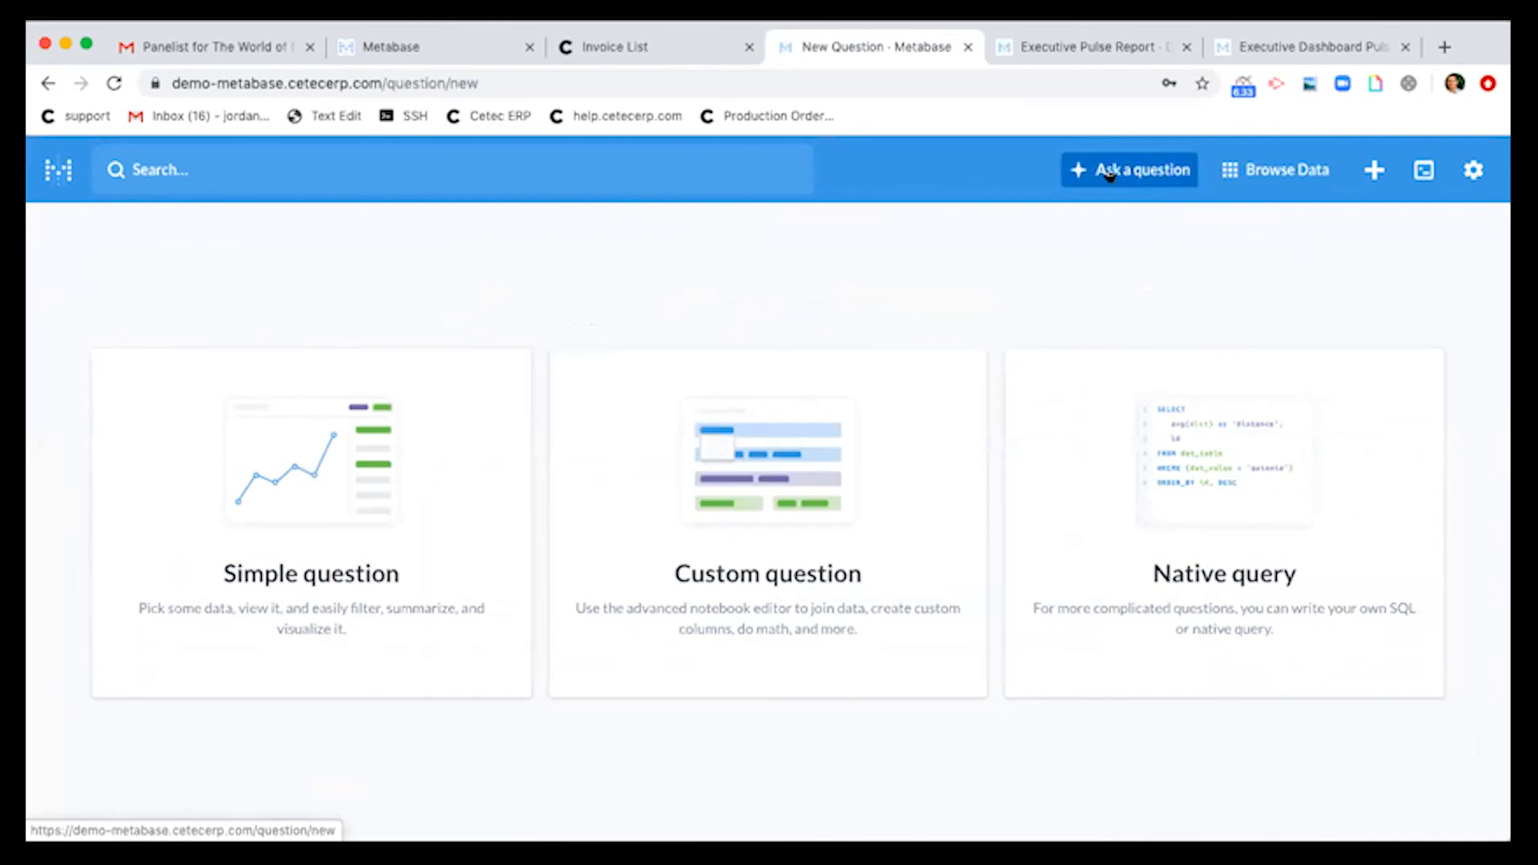
key("ctrl+Tab")
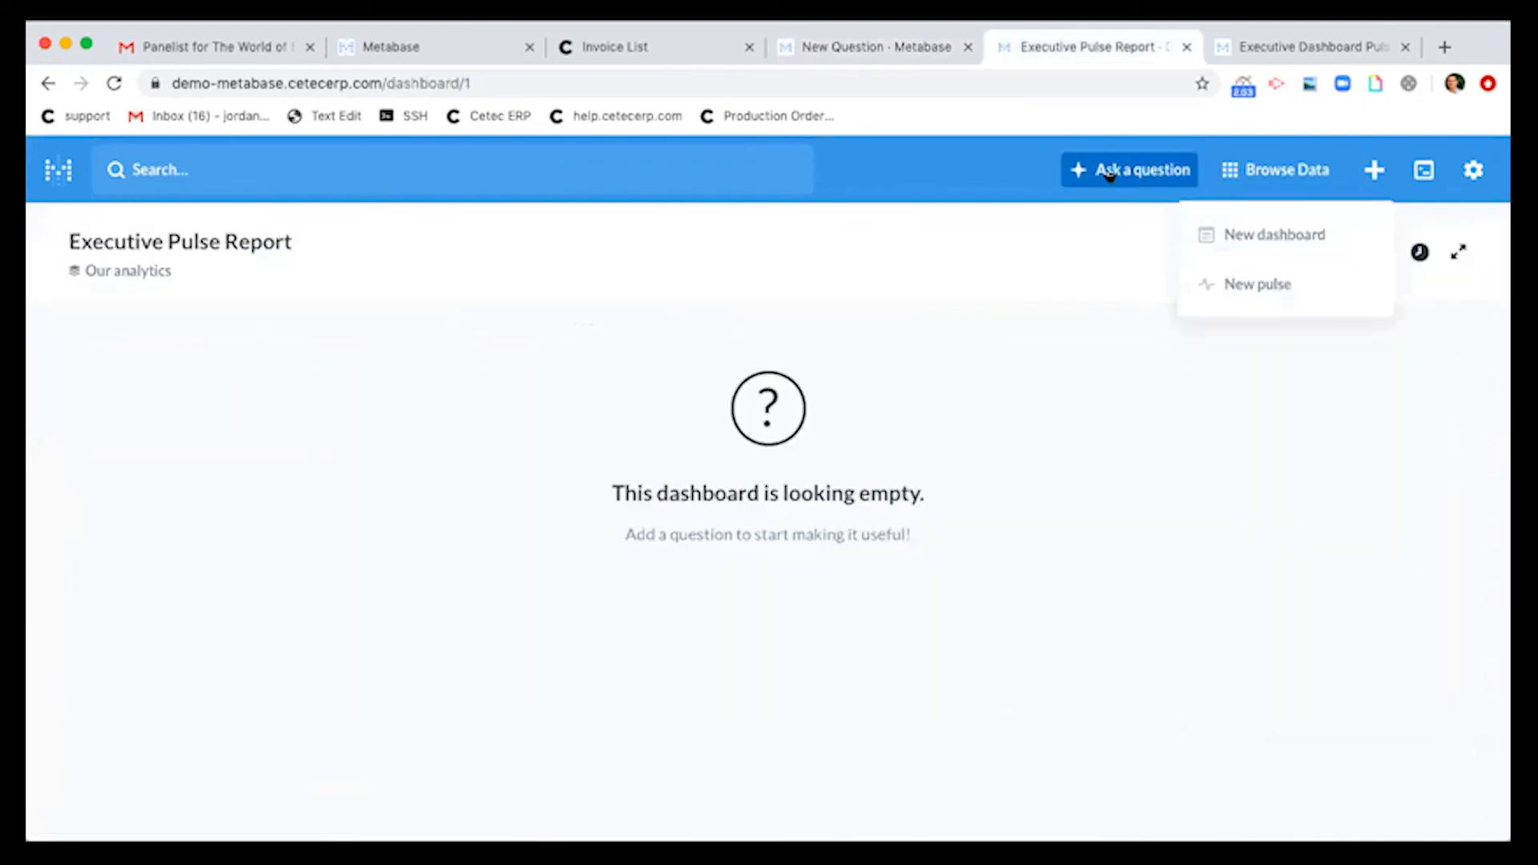
left_click(1257, 285)
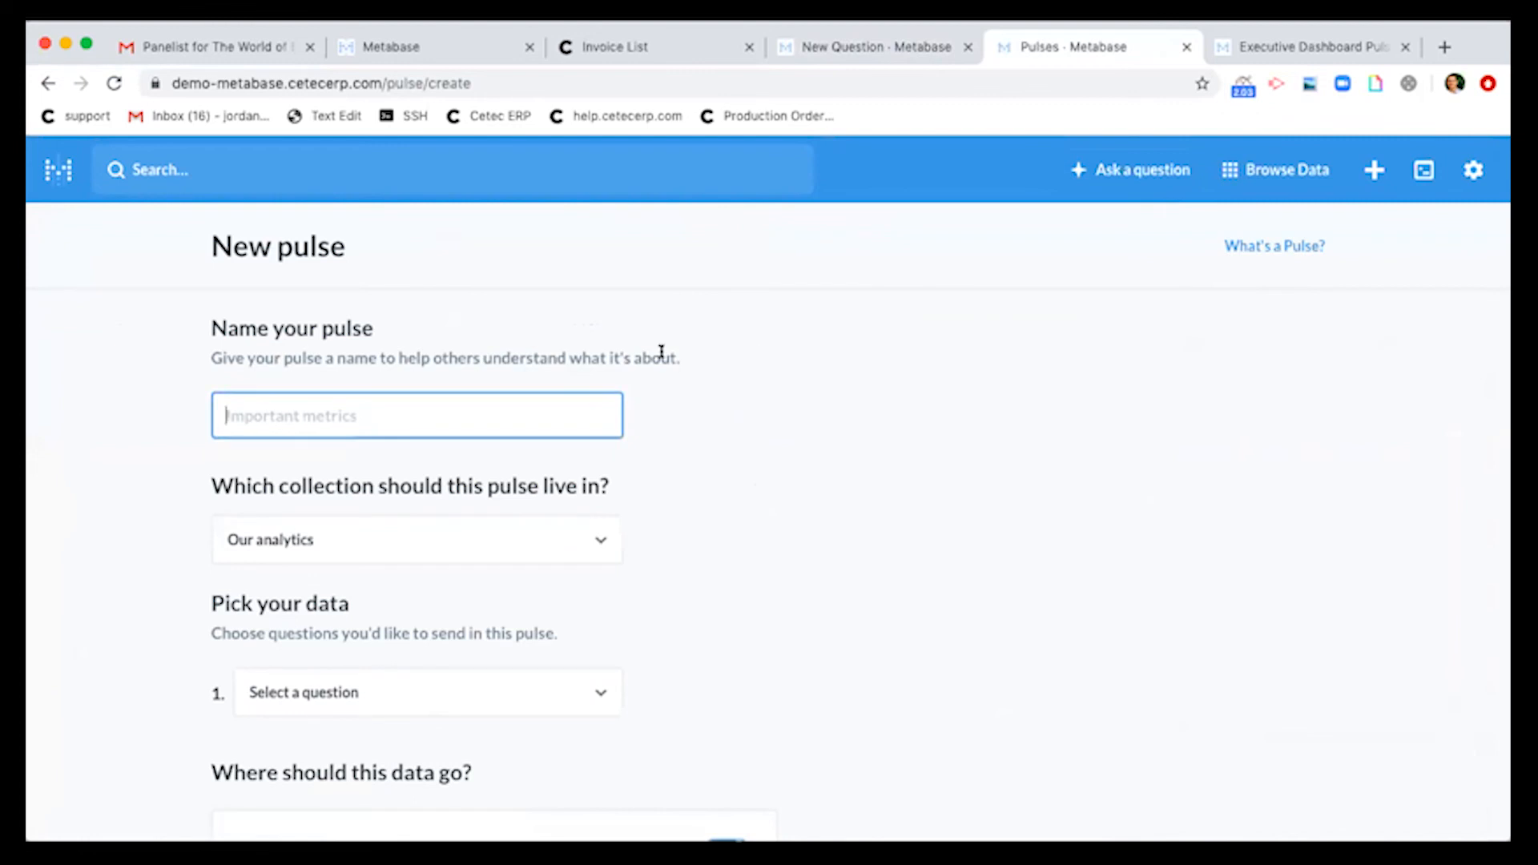
scroll(661, 362, "down", 1)
type("Impo")
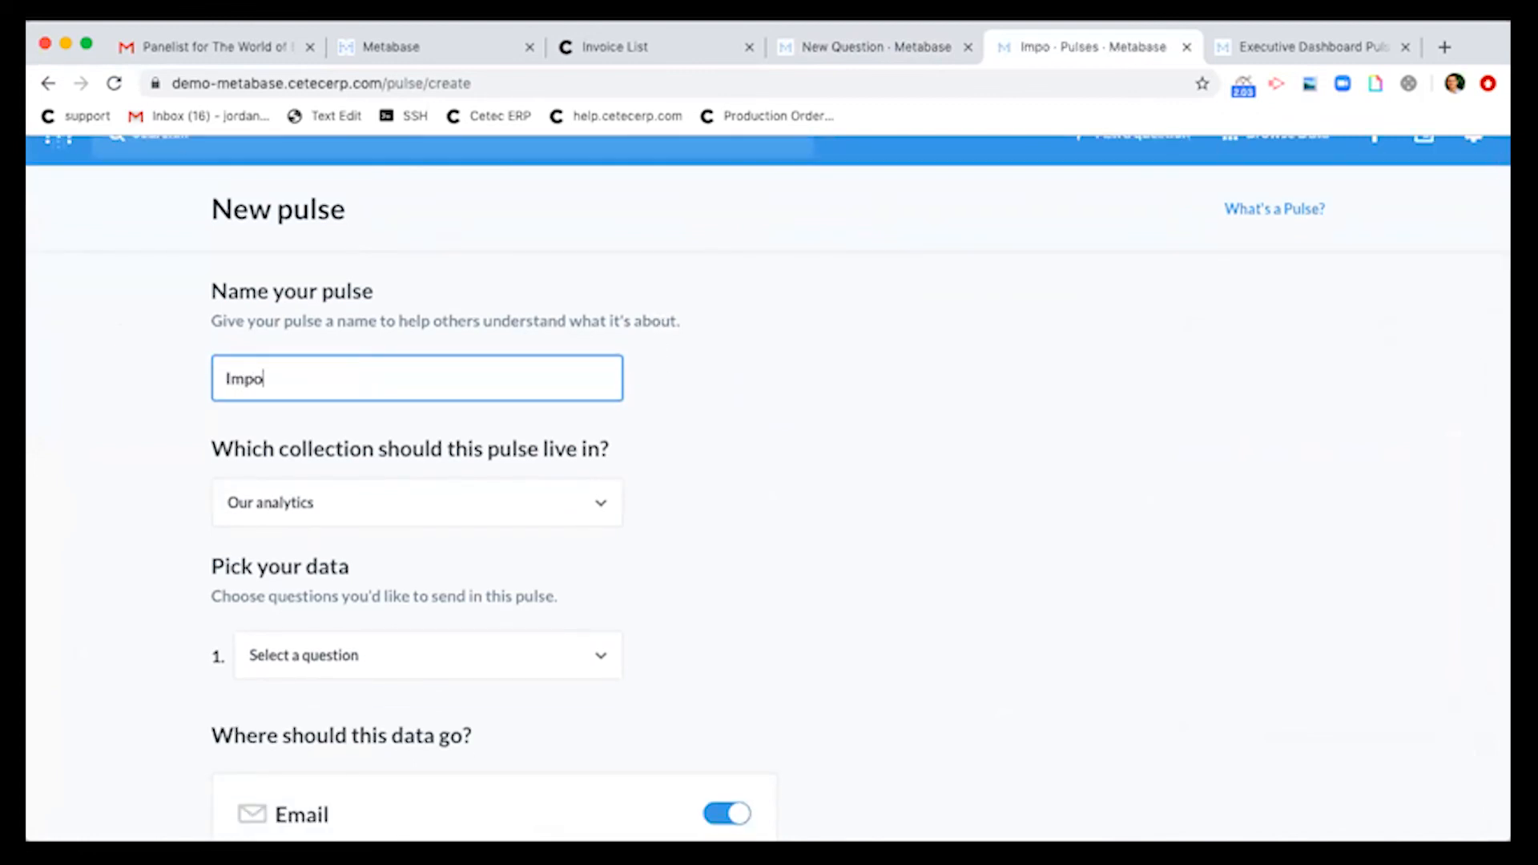
type("rtant Sales Alert")
Try to choose a question for the pulse from the personal collection
scroll(790, 359, "down", 2)
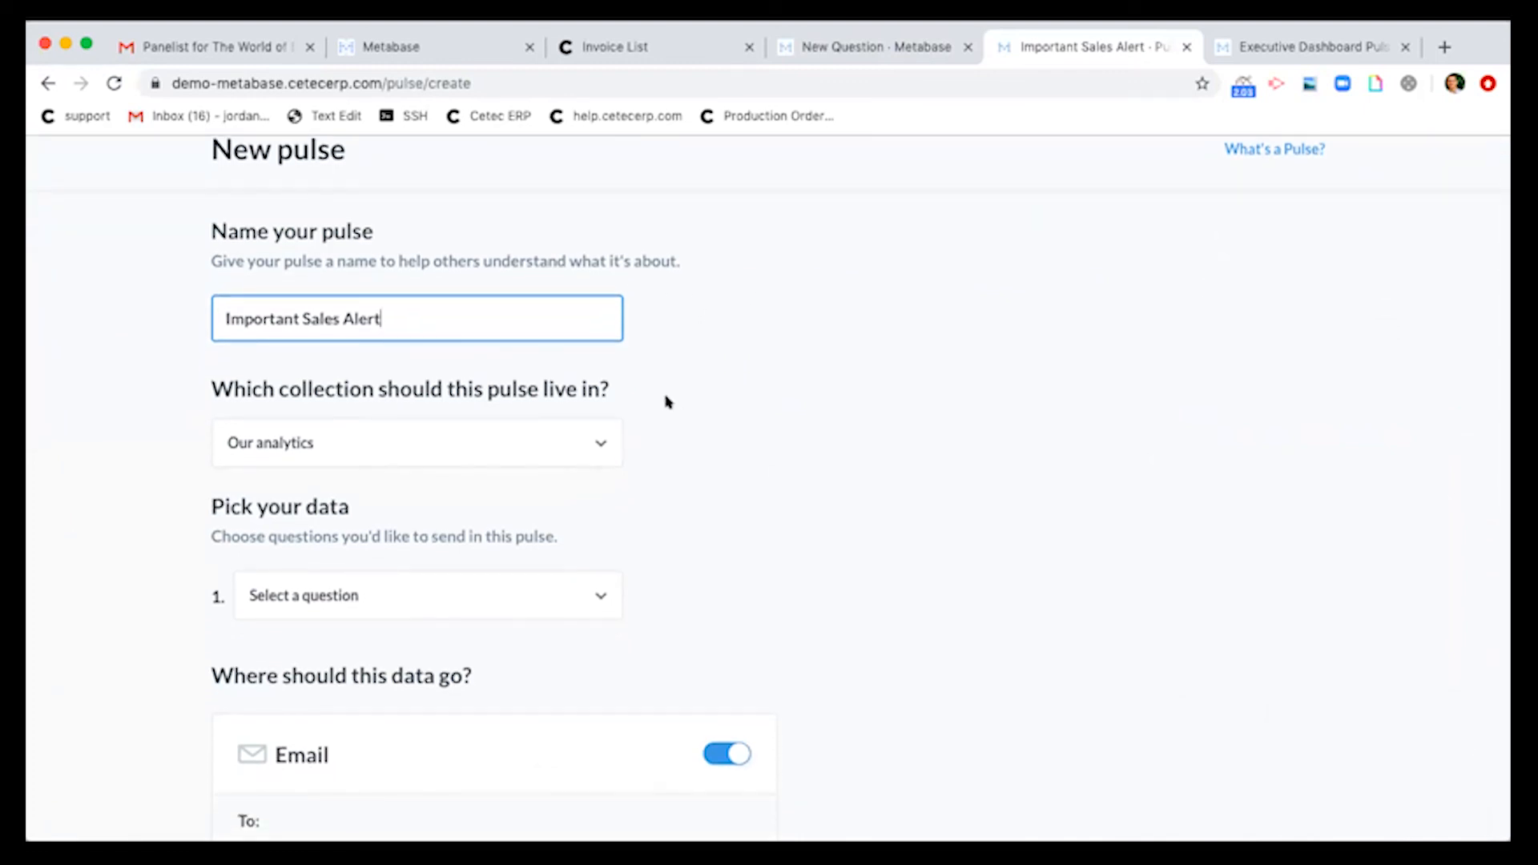
scroll(667, 402, "down", 3)
left_click(448, 517)
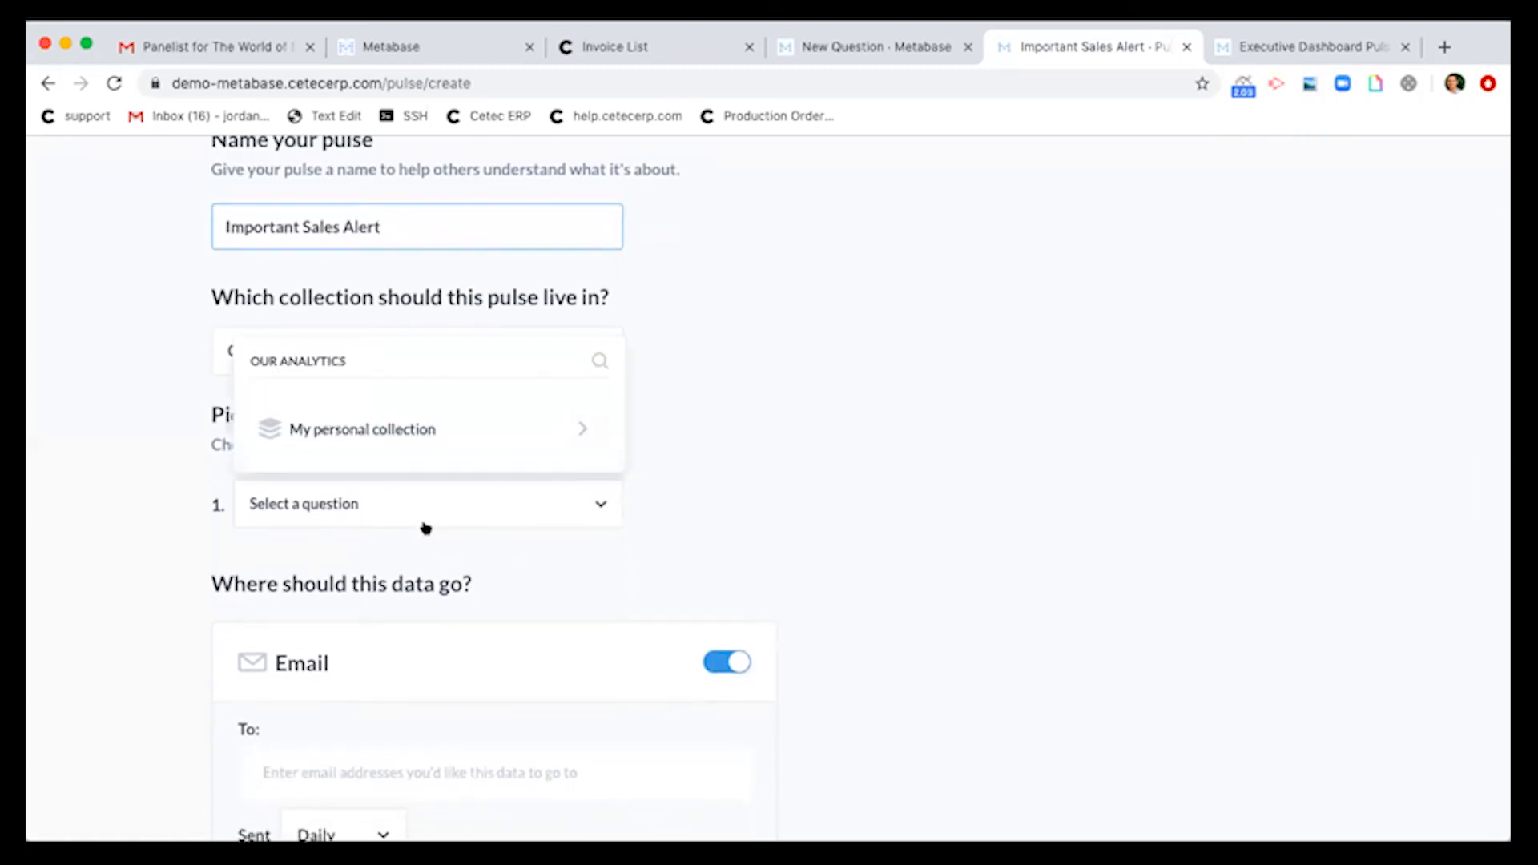
left_click(582, 429)
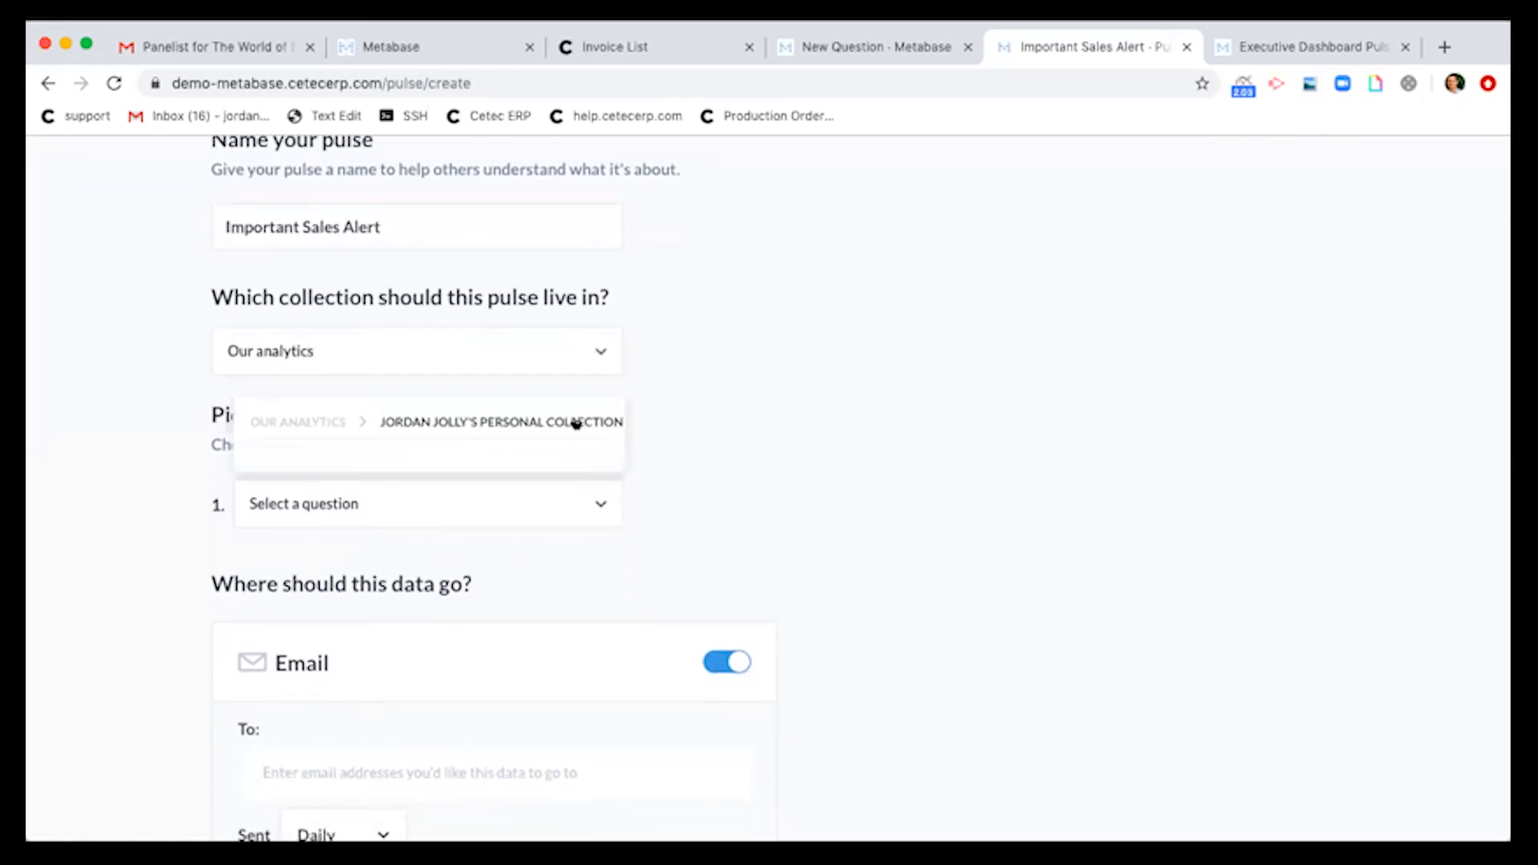
left_click(595, 426)
Add the suggested non-admin user as the recipient of the pulse's email
scroll(595, 427, "down", 5)
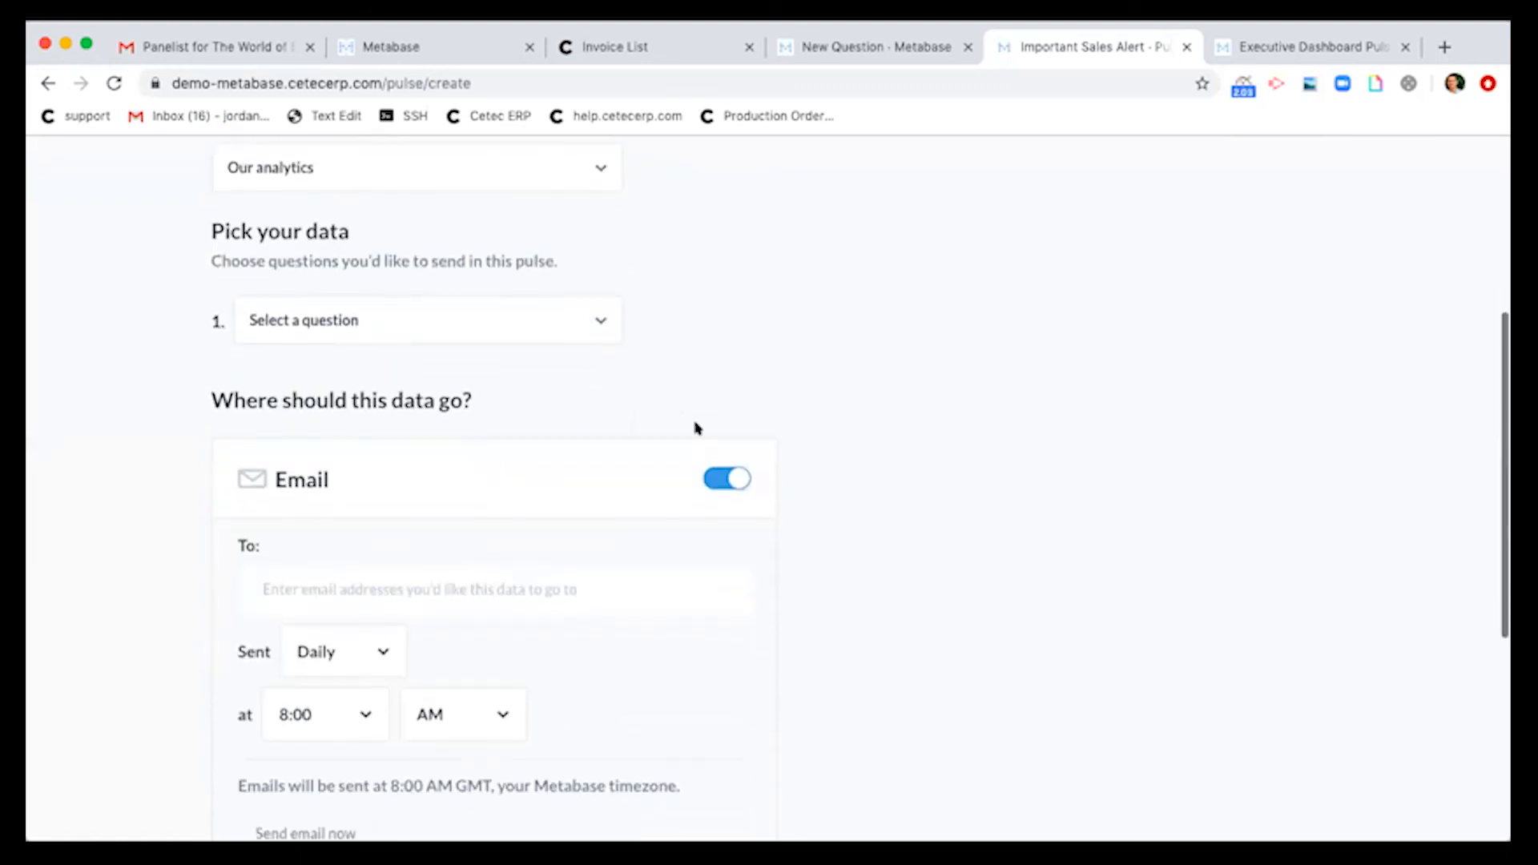
left_click(479, 582)
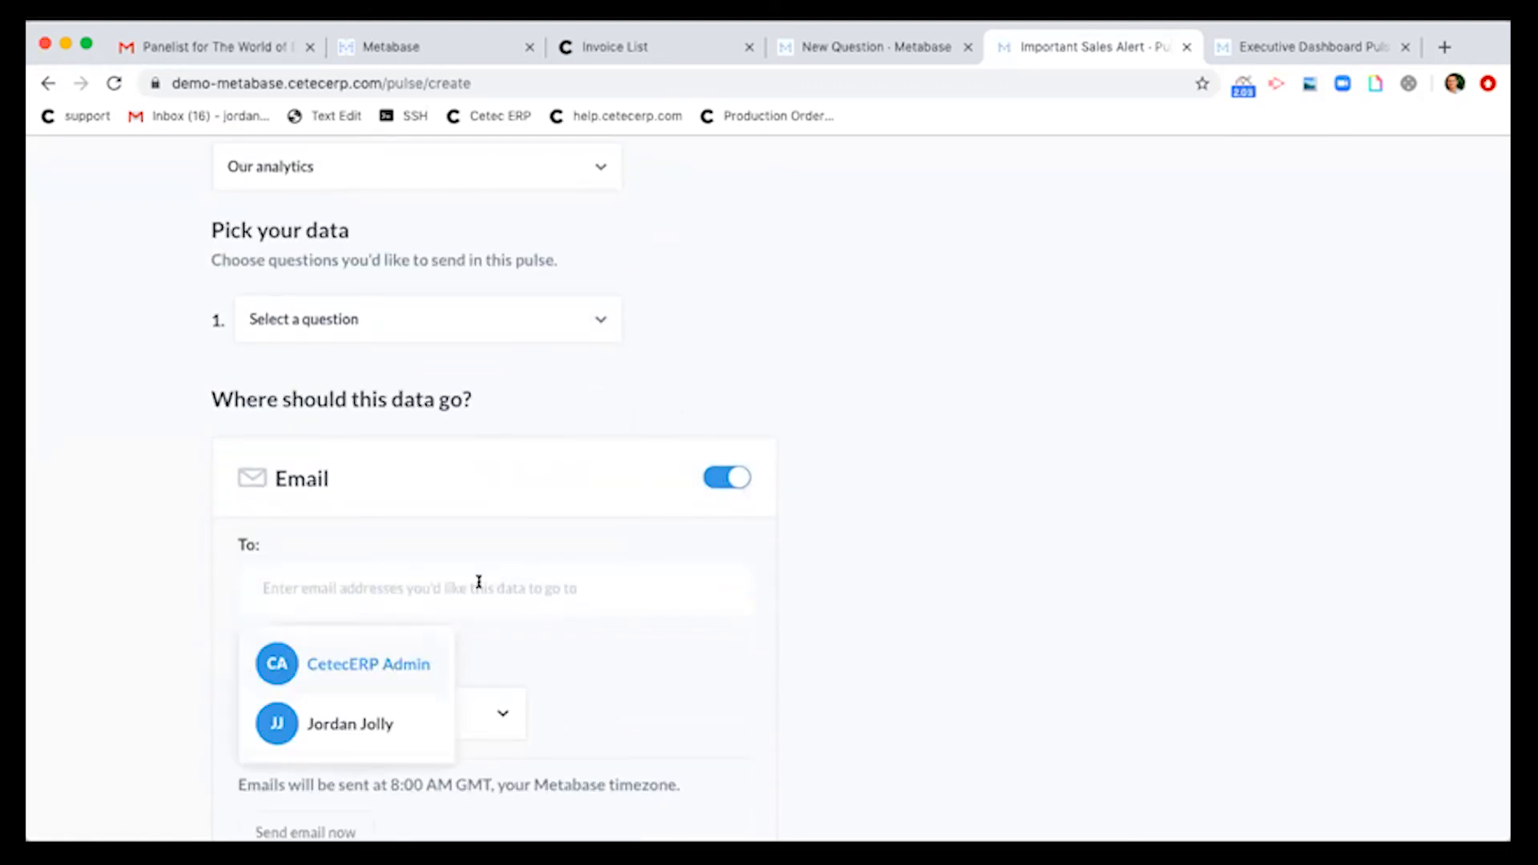
left_click(370, 716)
left_click(830, 577)
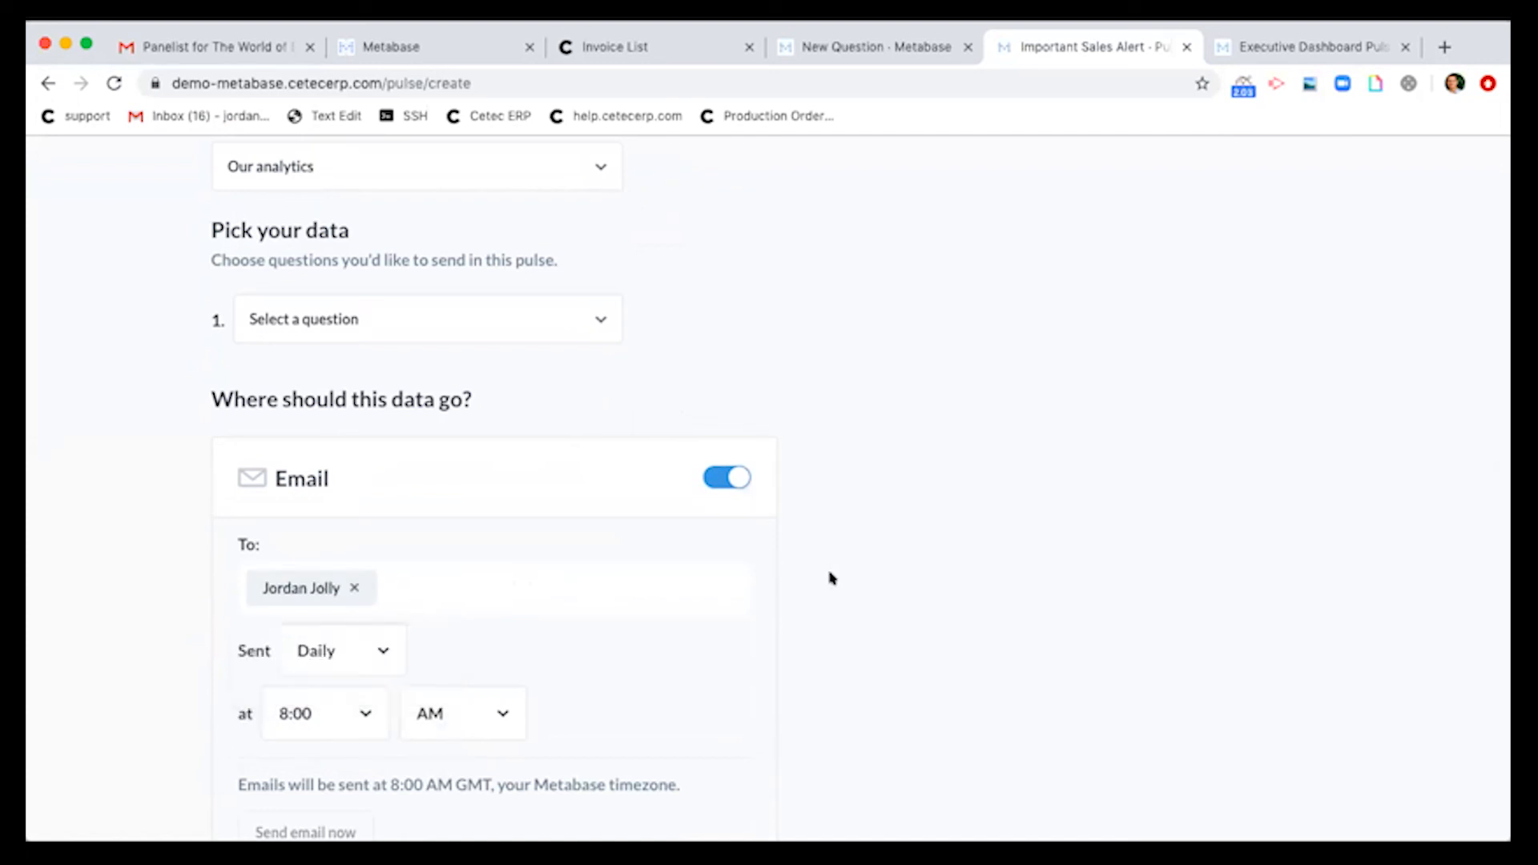
Review the pulse's email schedule, Slack and skip-if-no-results options, and leave the uncreated pulse for the home page by way of the question types
scroll(831, 577, "down", 3)
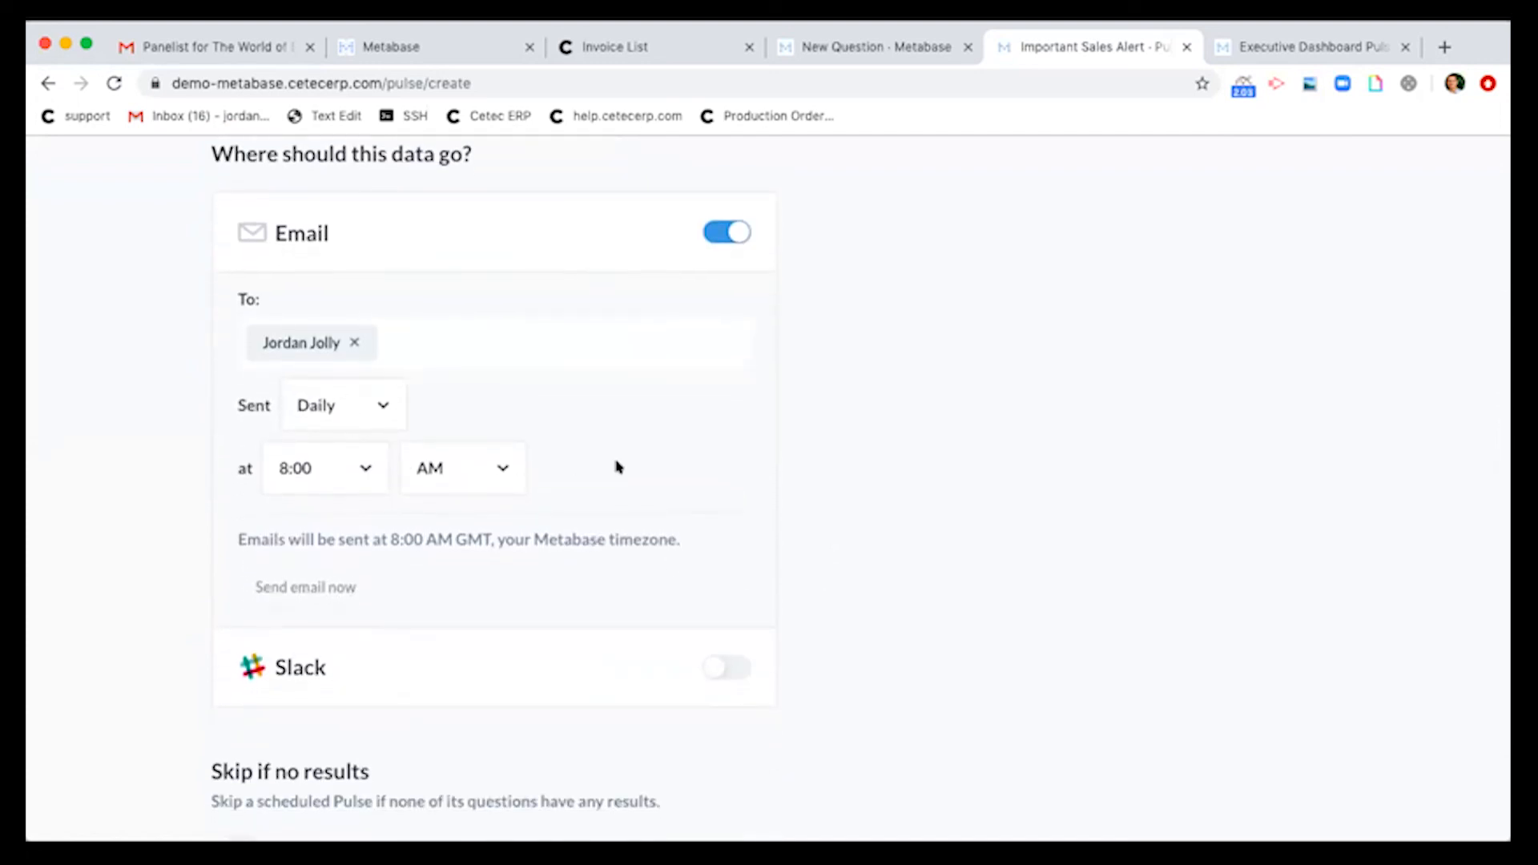
scroll(922, 590, "down", 3)
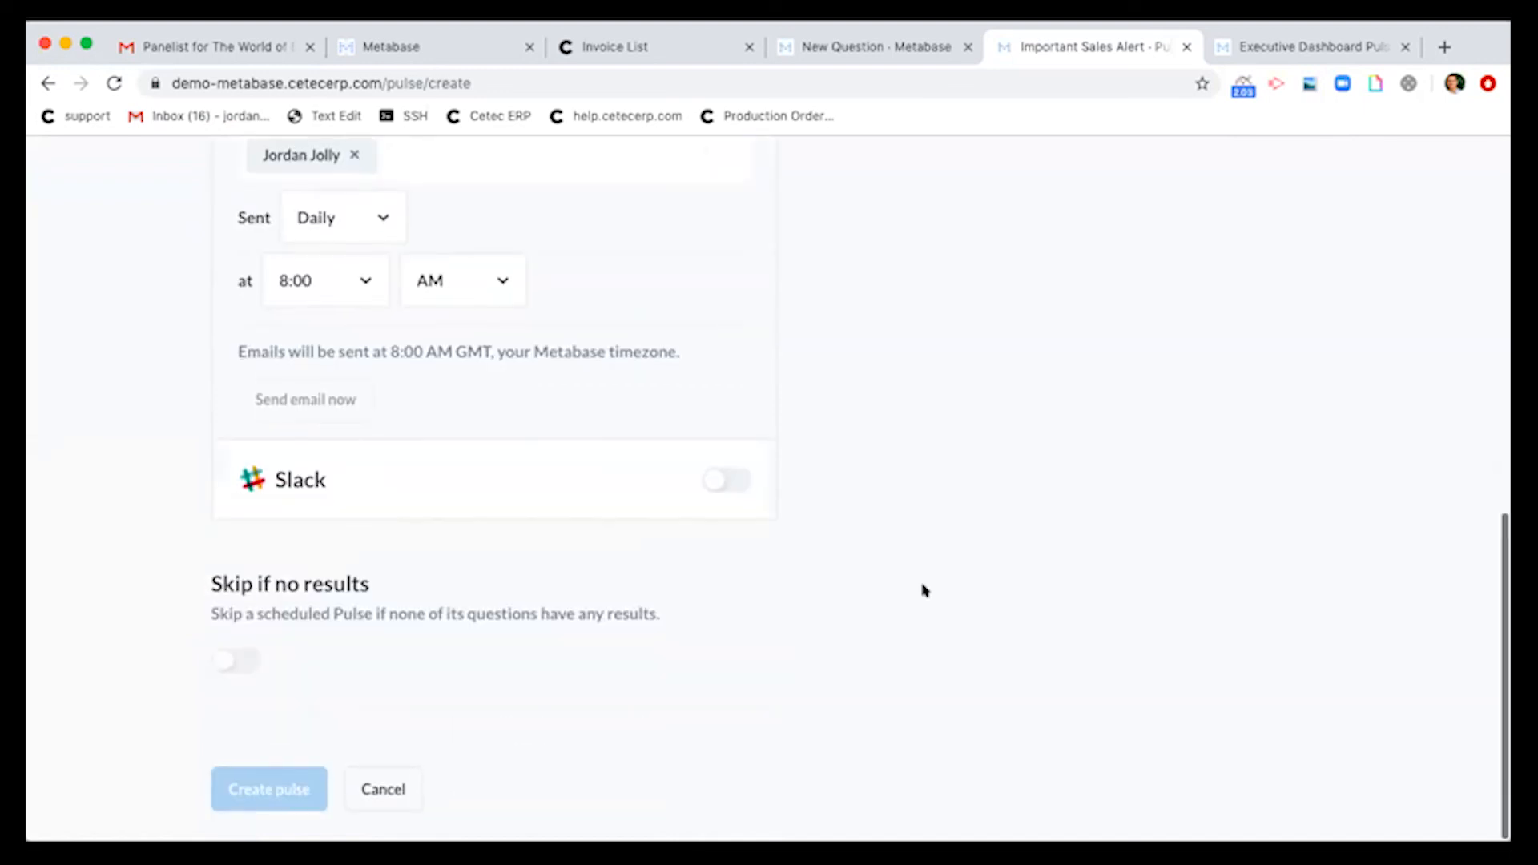
scroll(921, 590, "up", 6)
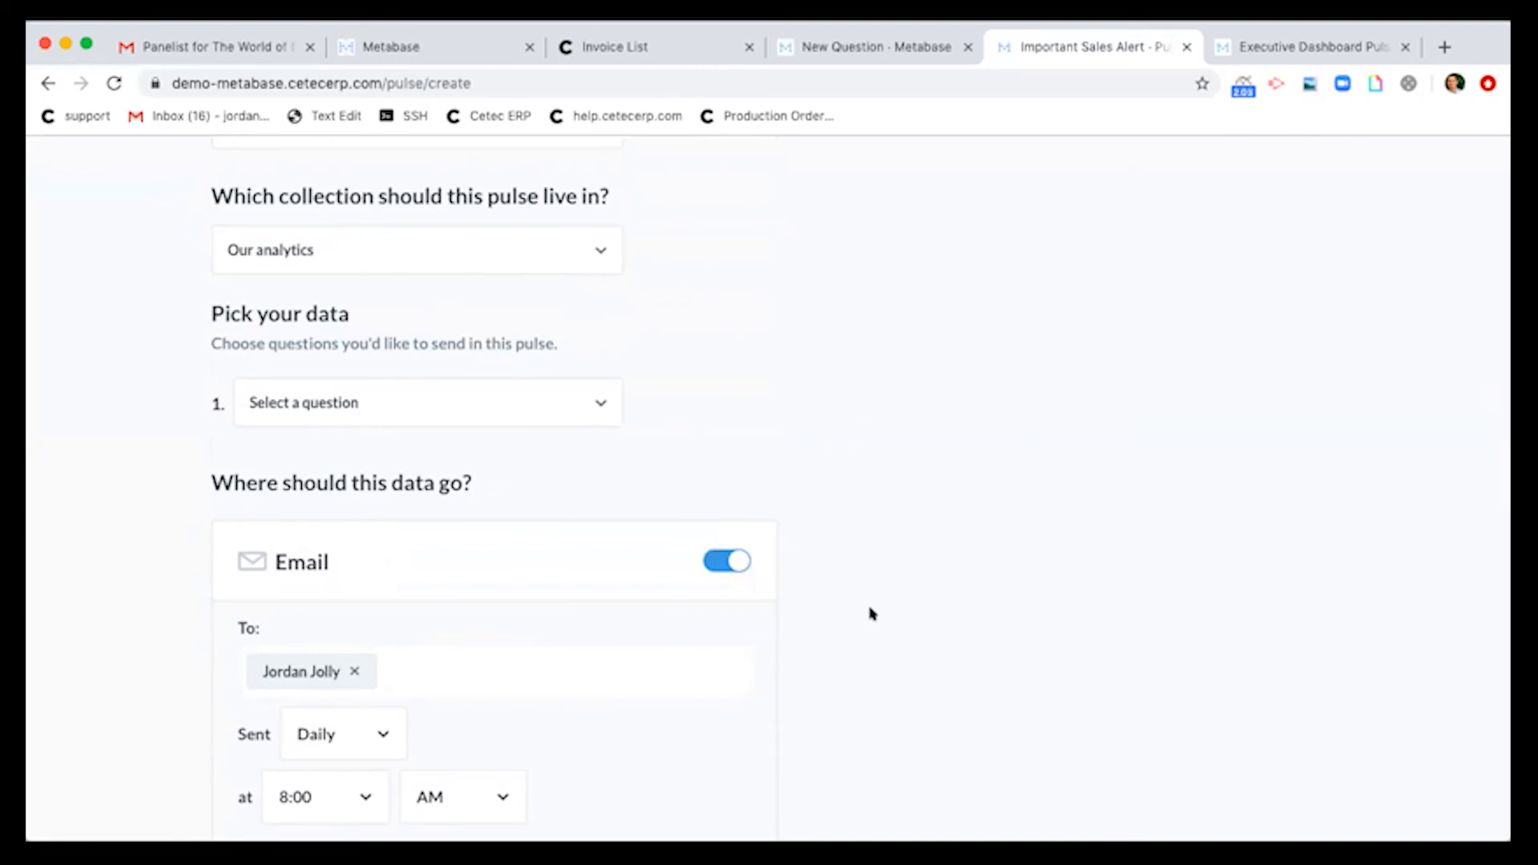
scroll(872, 614, "up", 4)
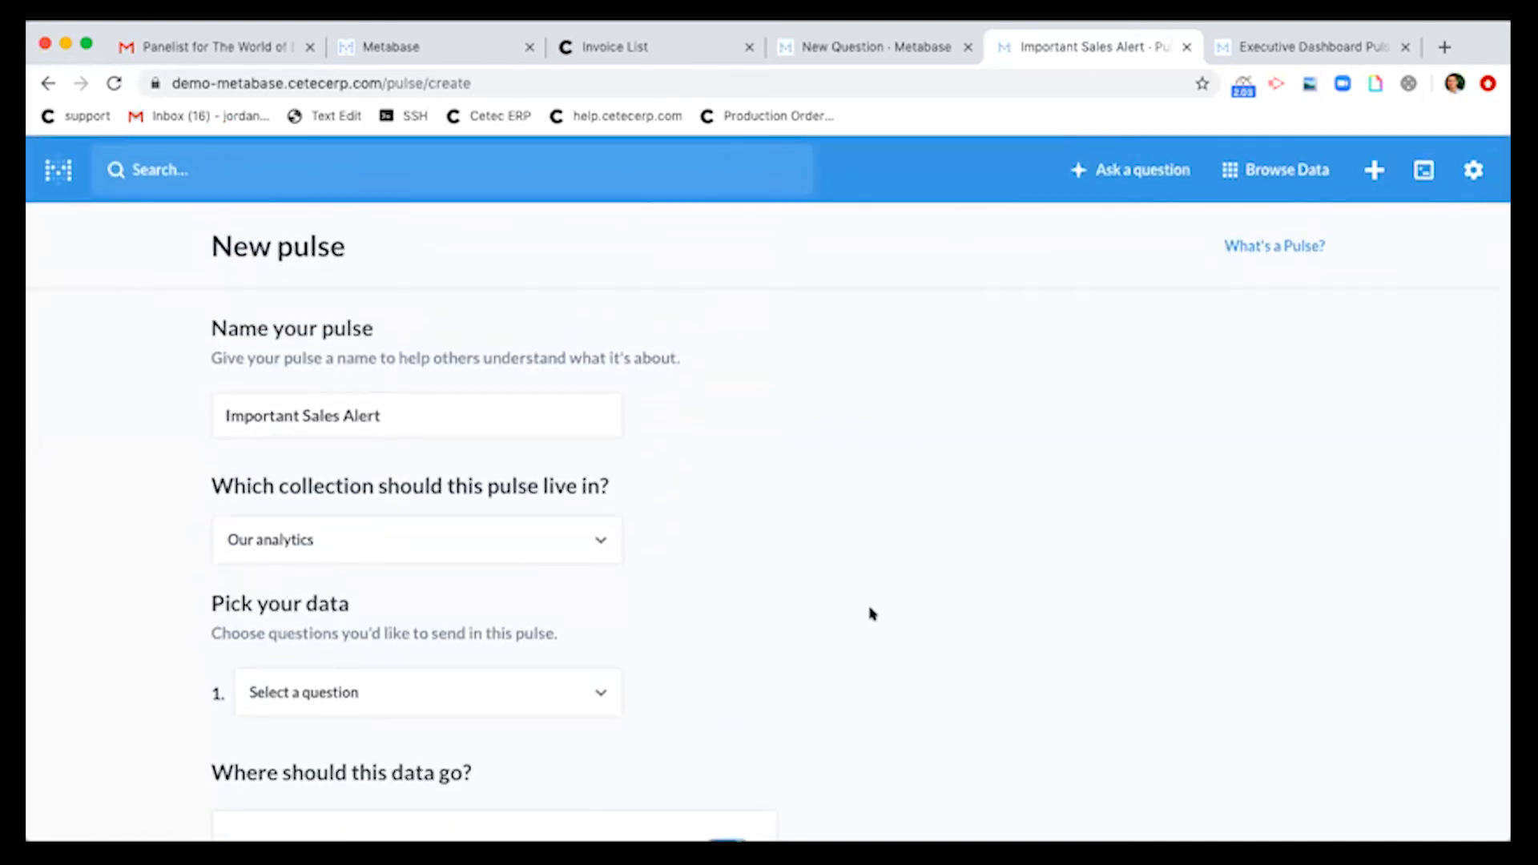
left_click(1101, 169)
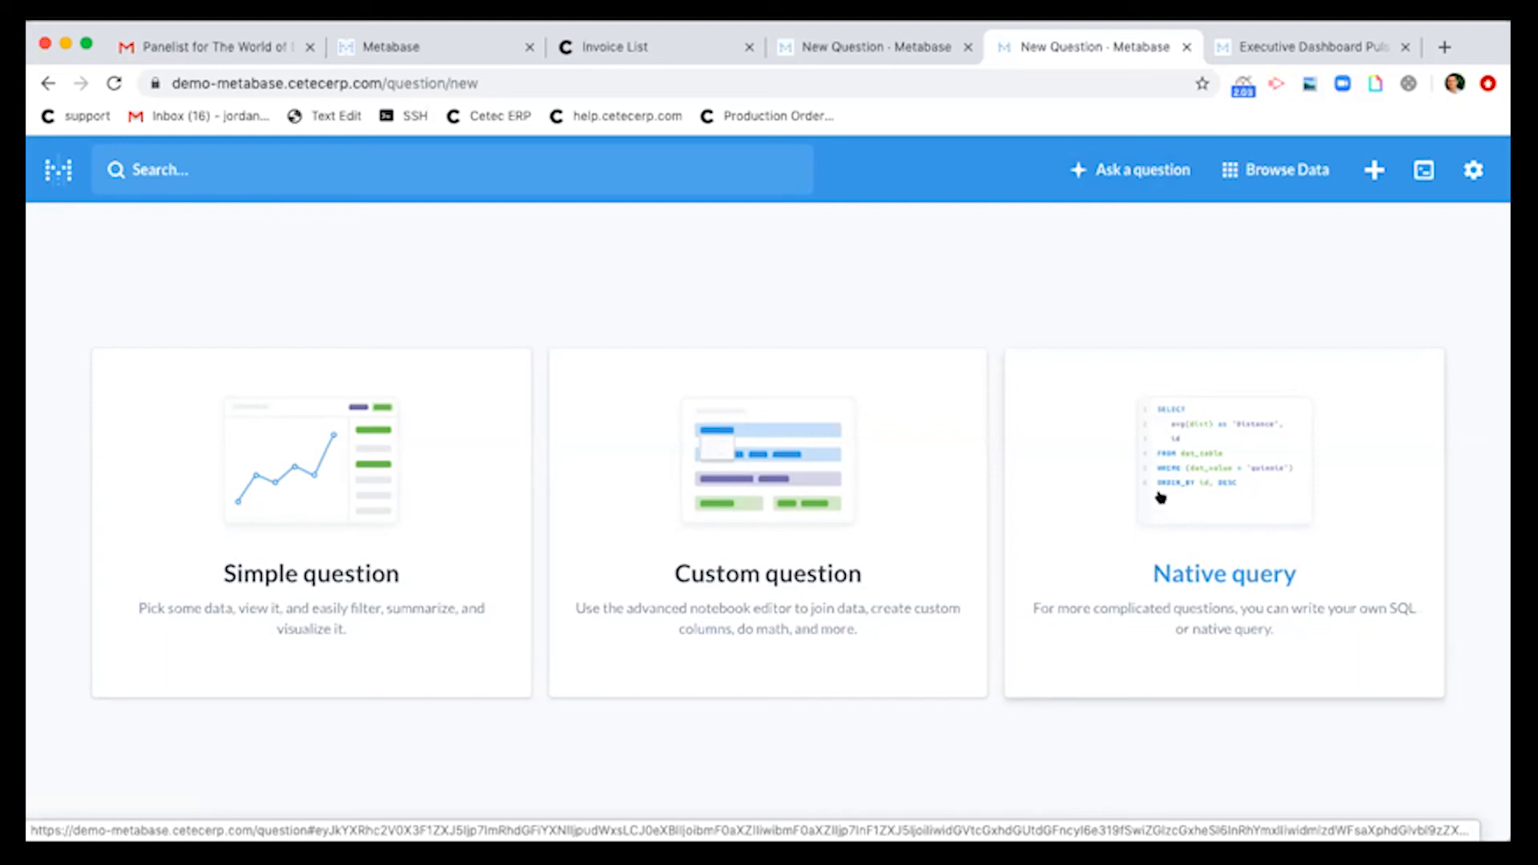
left_click(56, 170)
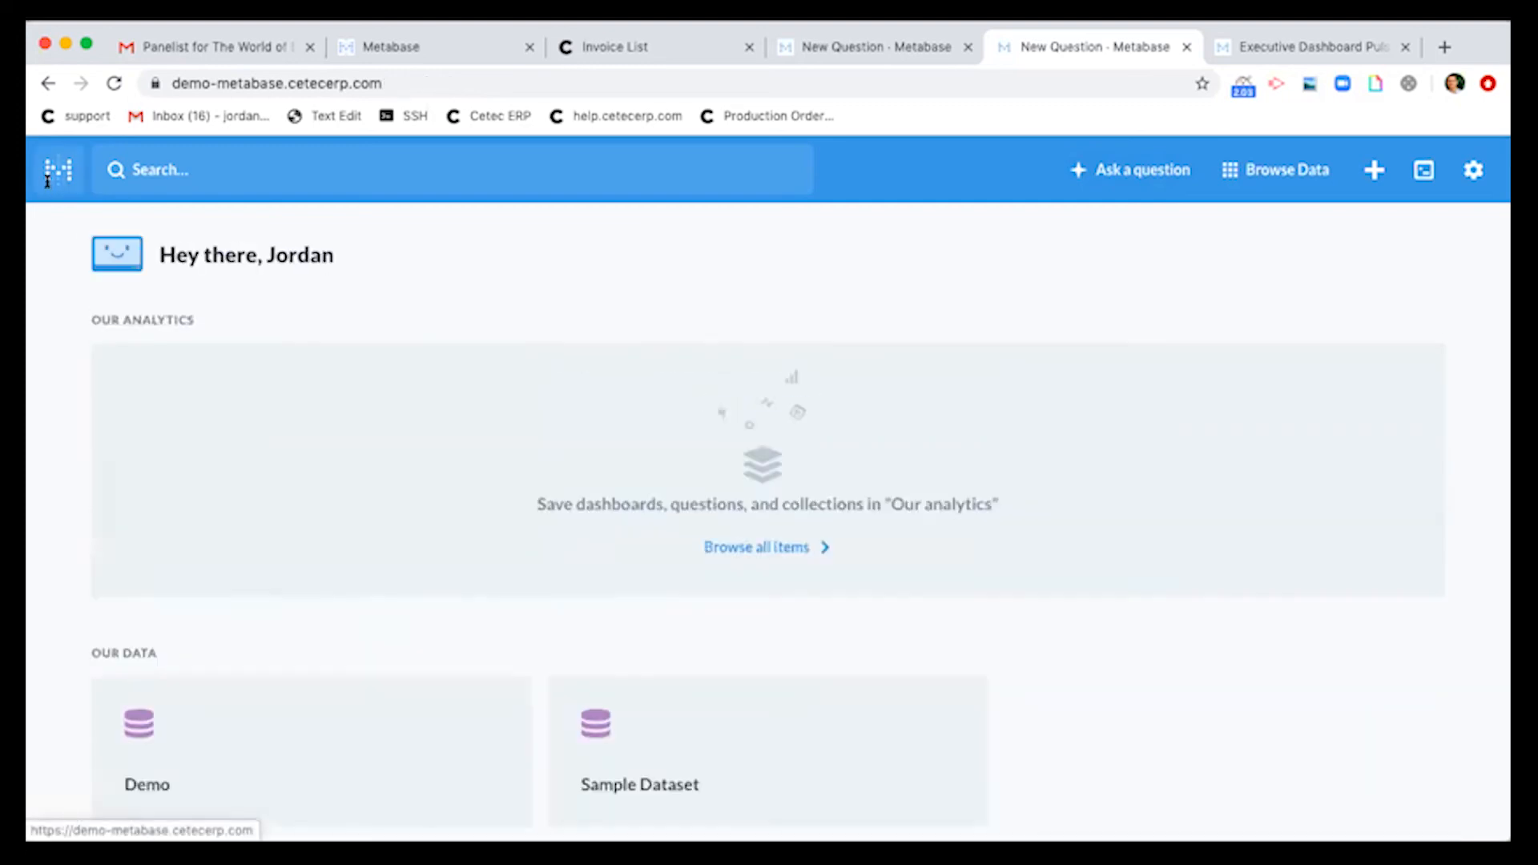